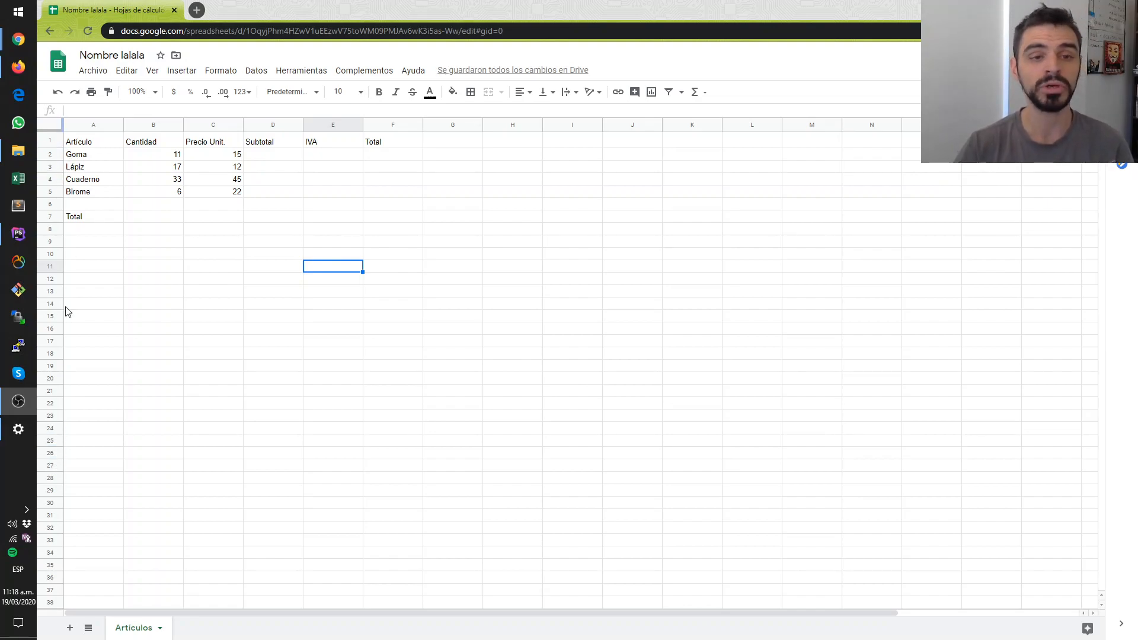
pyautogui.click(517, 352)
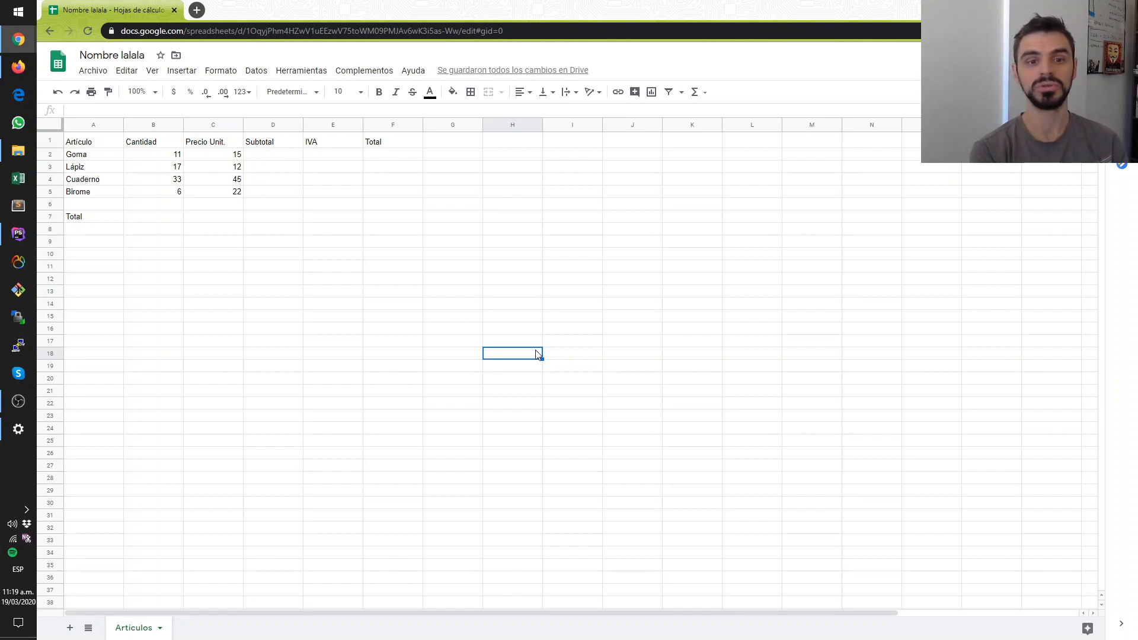
pyautogui.click(634, 192)
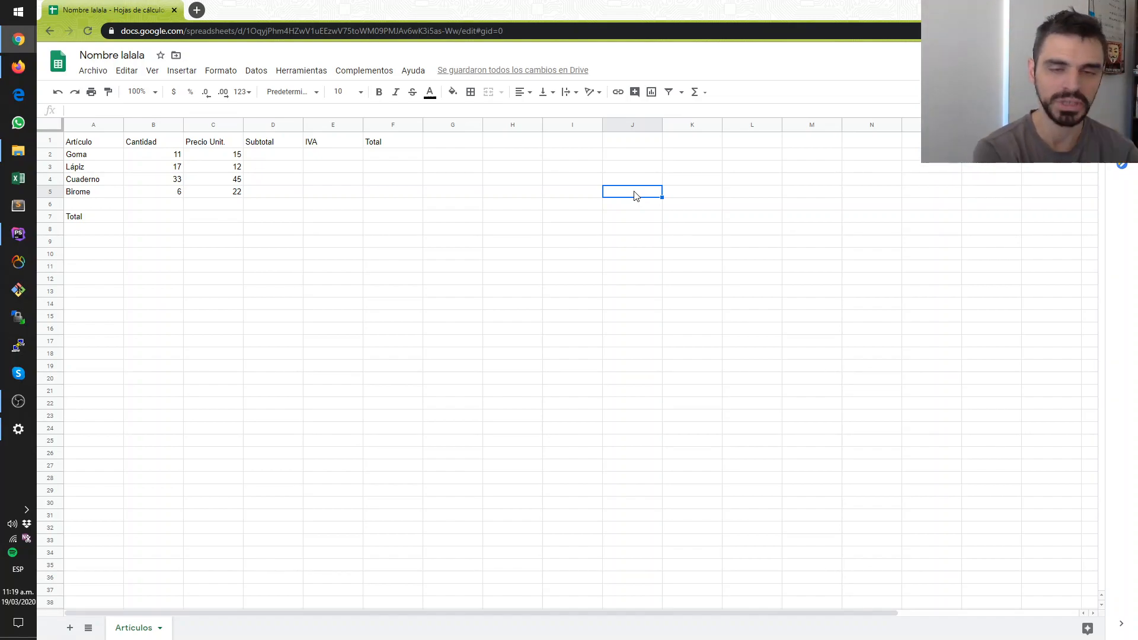
pyautogui.click(613, 246)
pyautogui.click(620, 170)
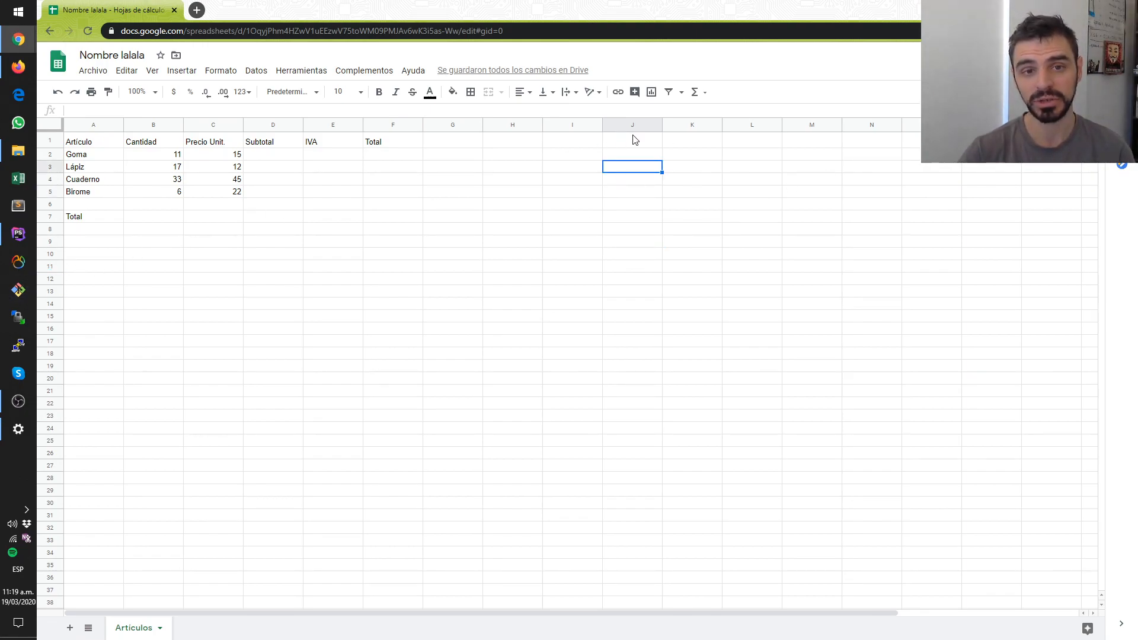
pyautogui.rightClick(619, 124)
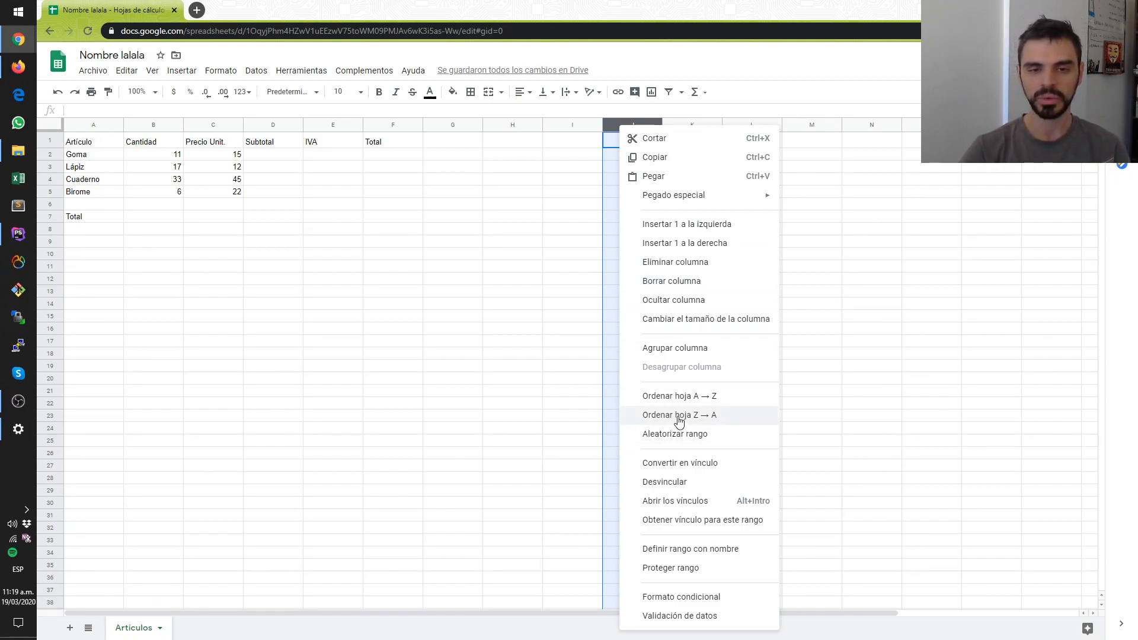
pyautogui.click(561, 221)
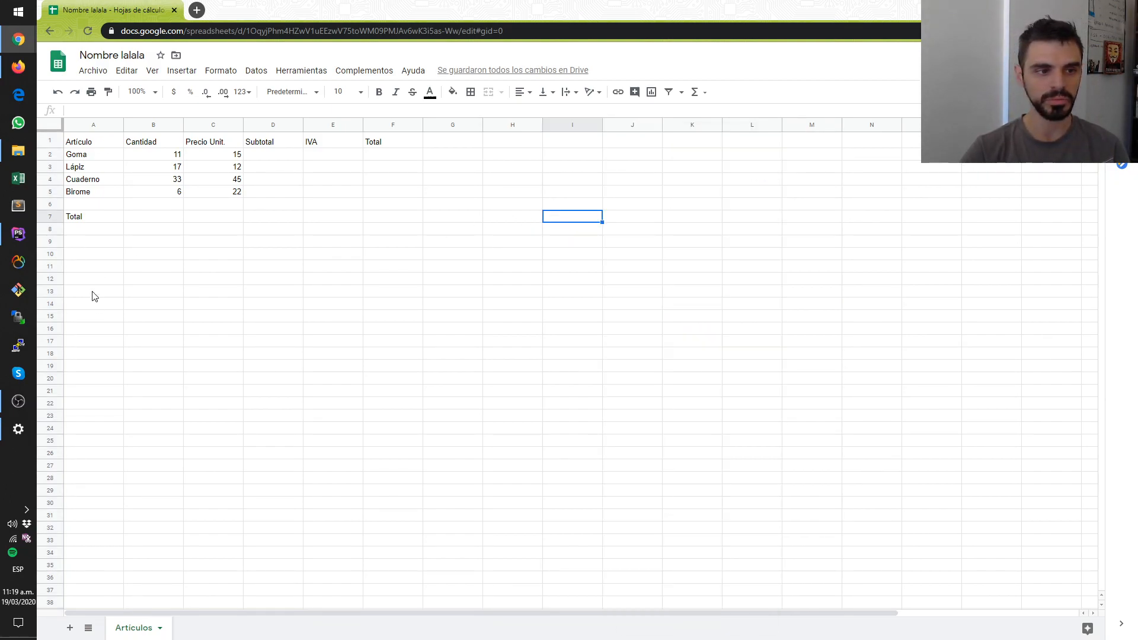
pyautogui.click(59, 314)
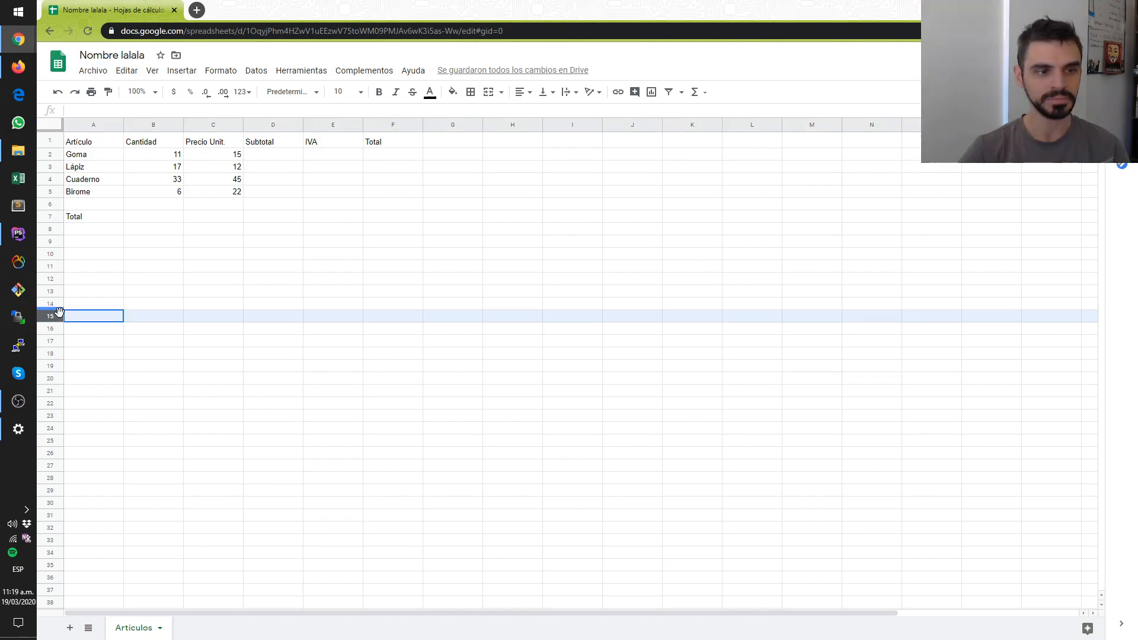
# - Enter the values 1, 2, 3 and 4 across cells I1 to L1
pyautogui.click(581, 141)
pyautogui.write('1')
pyautogui.press('Tab')
pyautogui.write('2')
pyautogui.press('Tab')
pyautogui.write('3')
pyautogui.press('Tab')
pyautogui.write('4')
pyautogui.press('Tab')
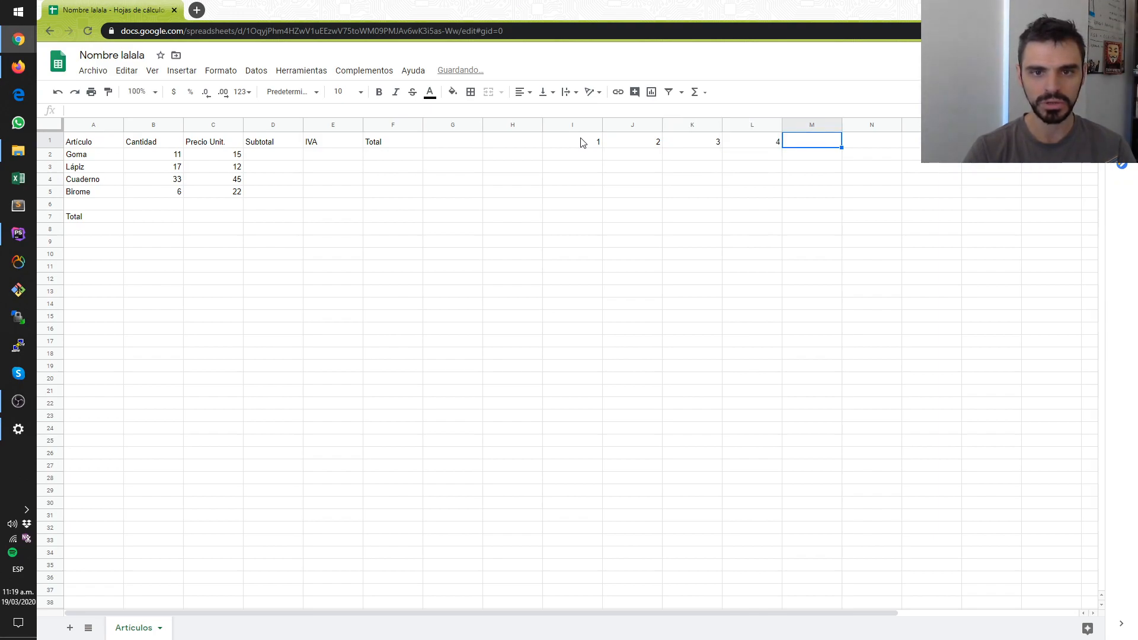
# - Delete the entire column J, which holds the value 2, so the columns beside it shift over
pyautogui.click(627, 165)
pyautogui.click(629, 122)
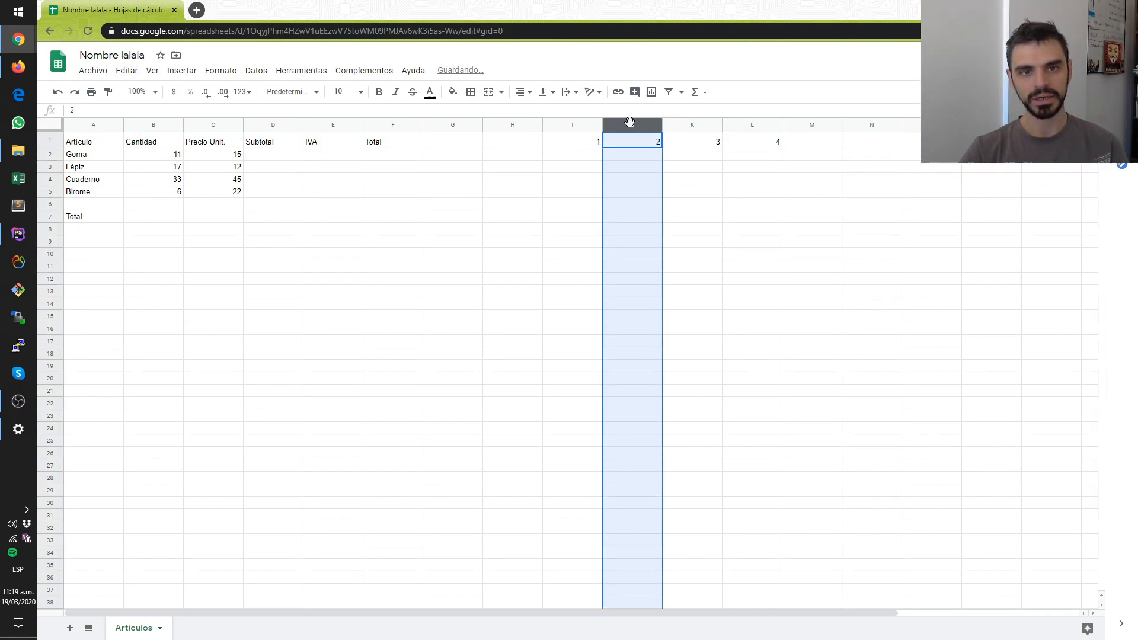
pyautogui.rightClick(629, 121)
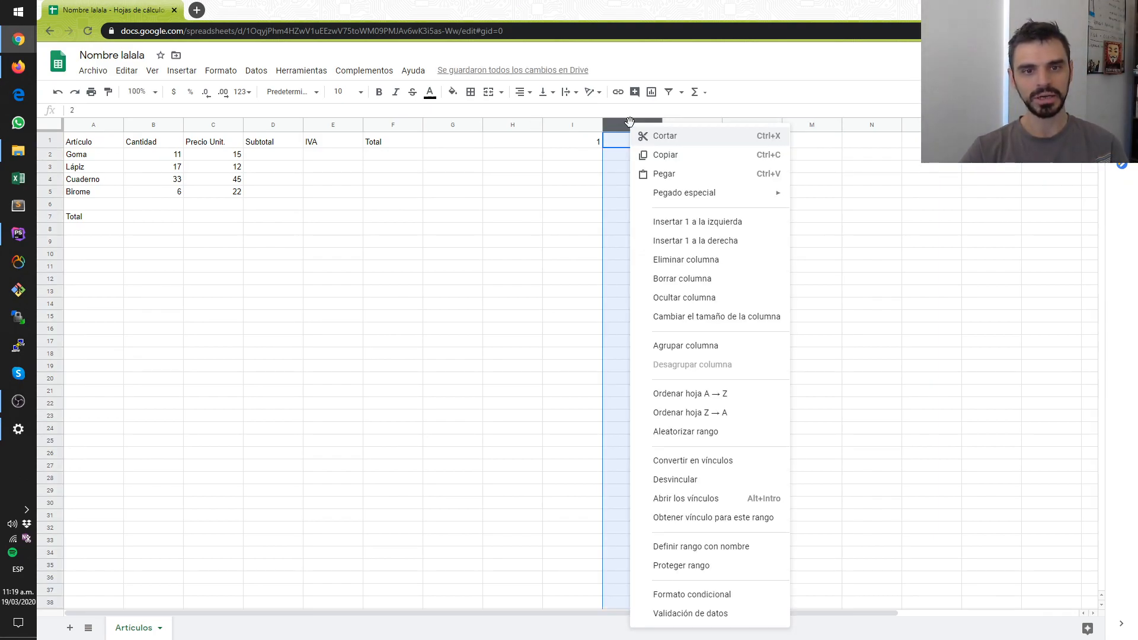
pyautogui.click(667, 261)
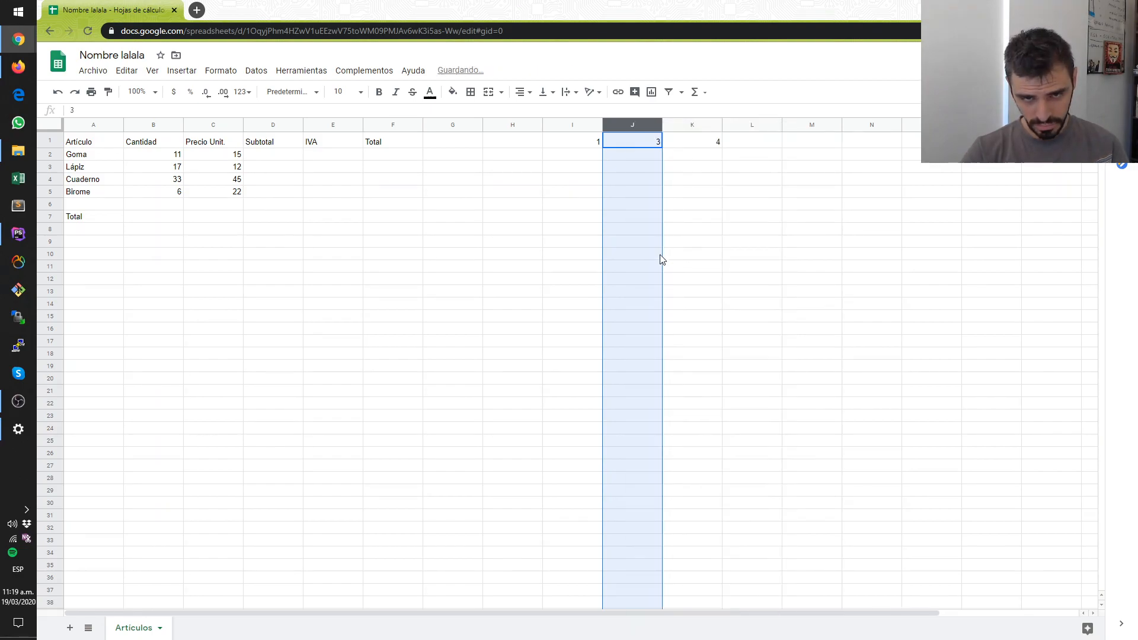
pyautogui.moveTo(632, 215); pyautogui.dragTo(632, 205)
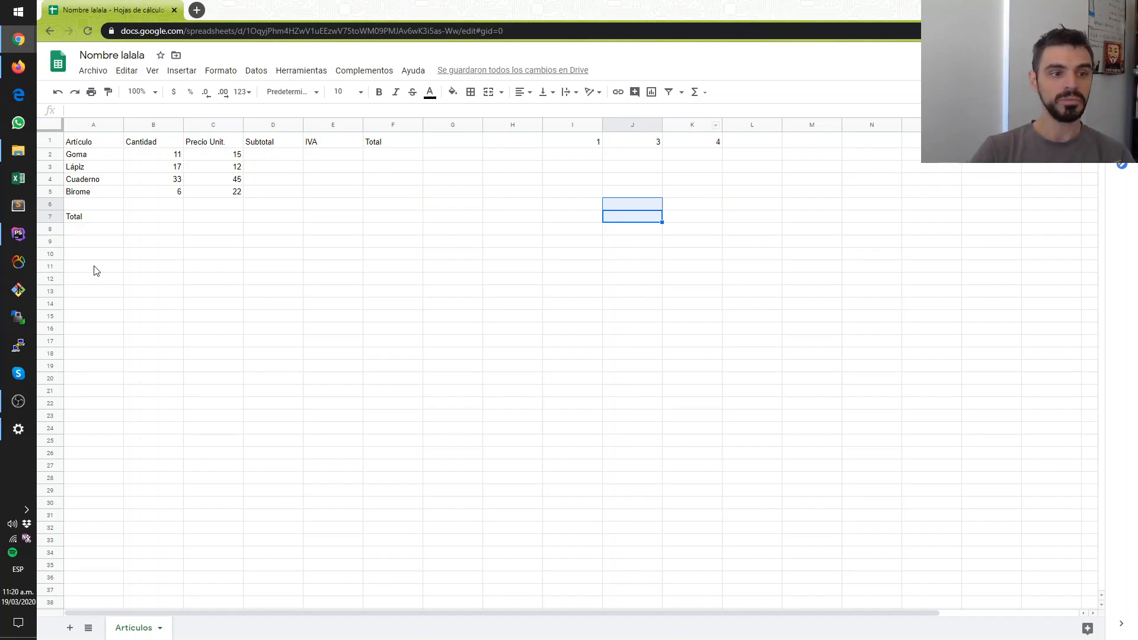
# - Enter the letters a, s and d down cells D17 to D19
pyautogui.click(95, 320)
pyautogui.click(299, 346)
pyautogui.write('a')
pyautogui.press('Return')
pyautogui.write('s')
pyautogui.press('Return')
pyautogui.write('d')
pyautogui.press('Return')
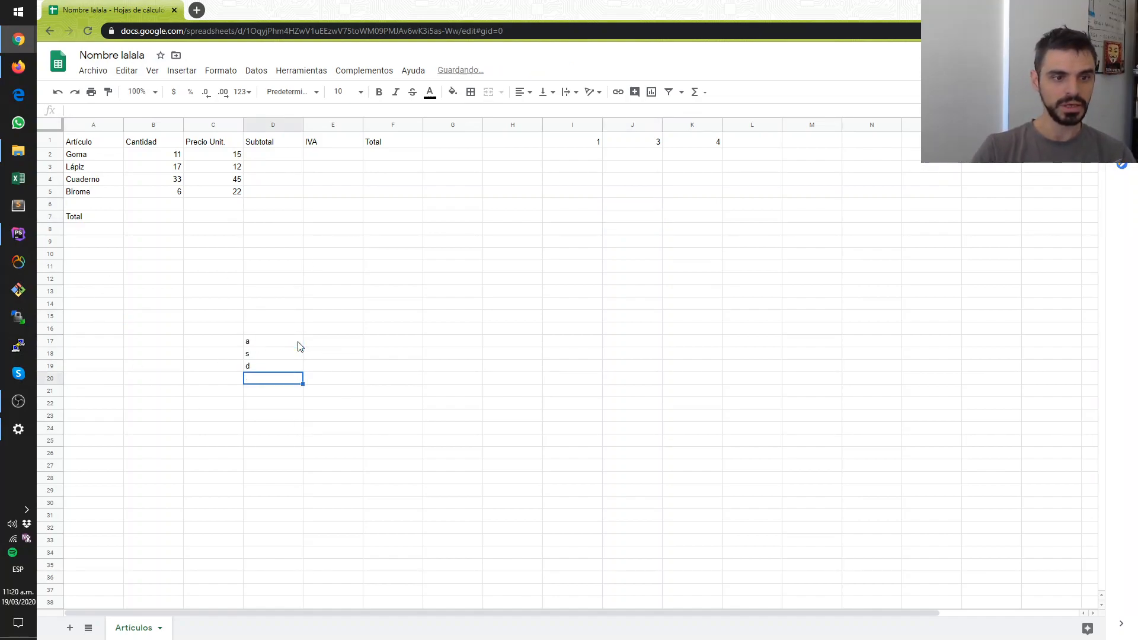
# - Delete the entire row 18 between the test letters a and d
pyautogui.click(51, 354)
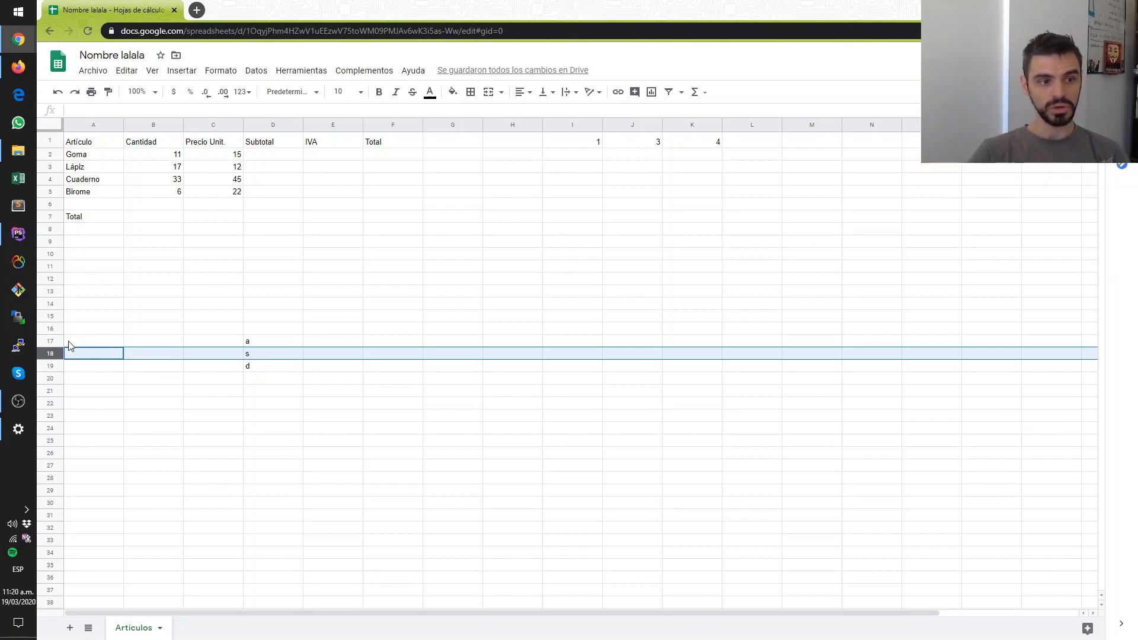
pyautogui.rightClick(52, 355)
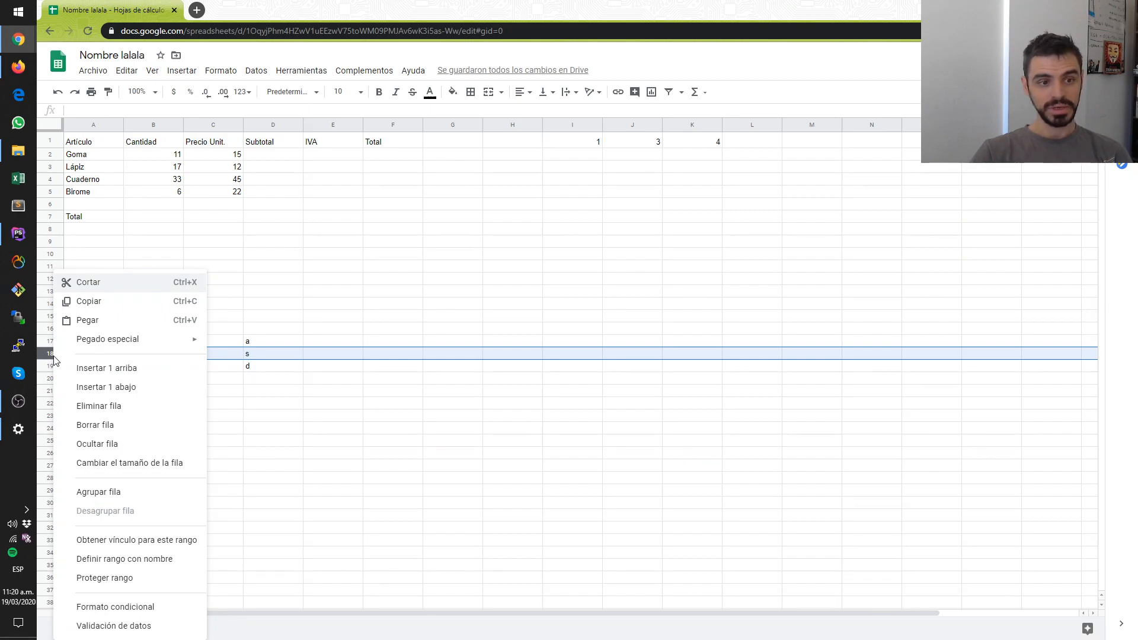
pyautogui.click(72, 409)
pyautogui.click(251, 355)
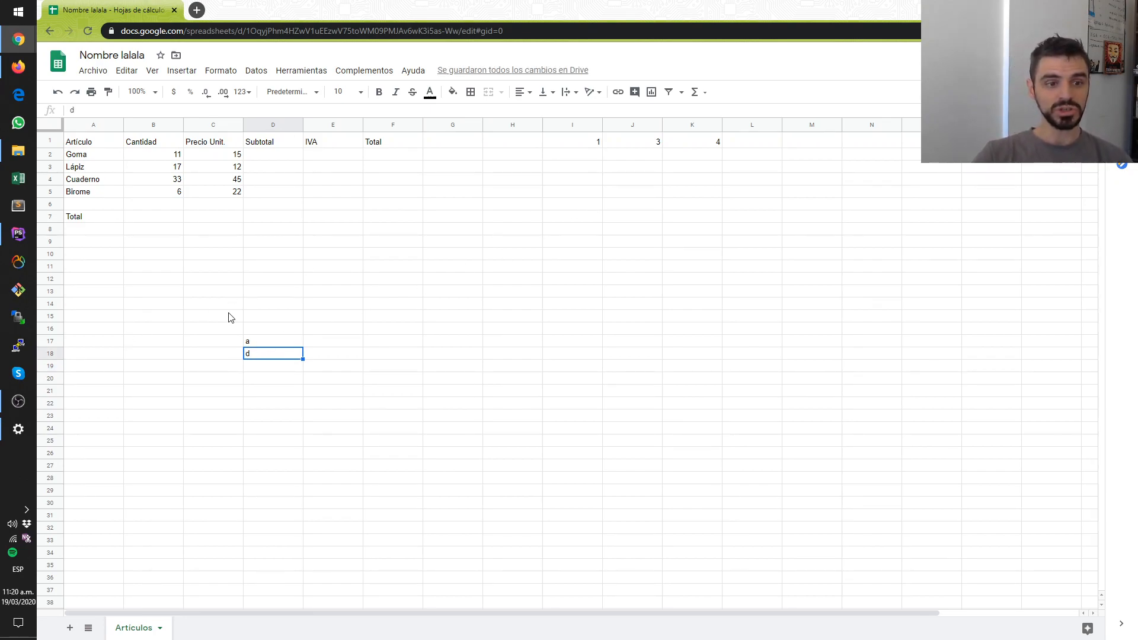
# - Clear the contents of column J while keeping the column itself in place
pyautogui.click(630, 125)
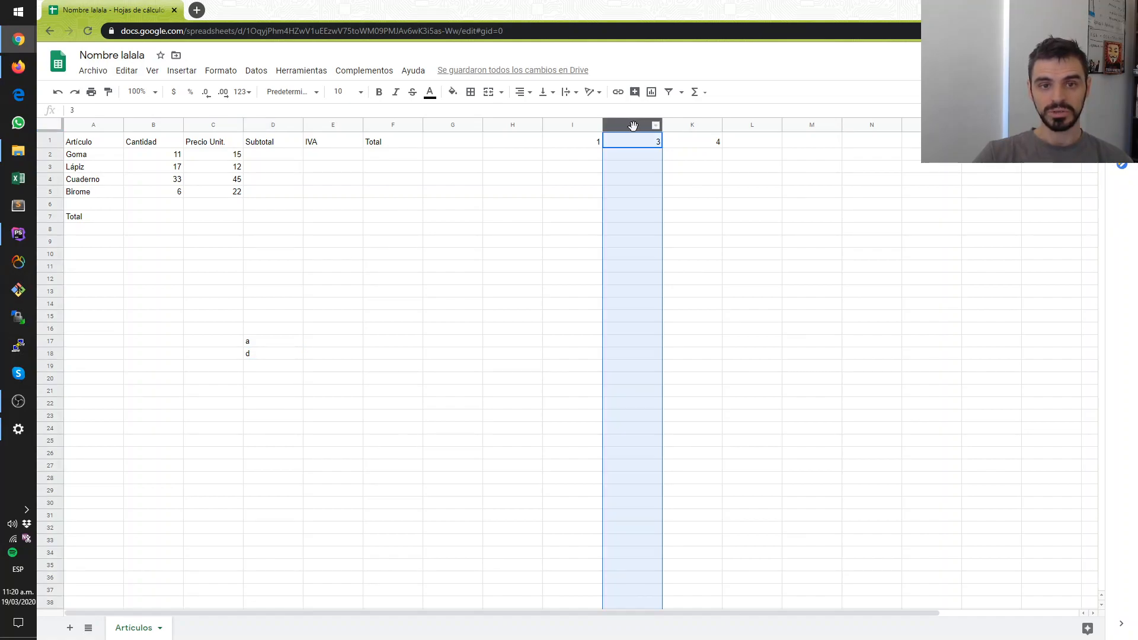
pyautogui.rightClick(632, 126)
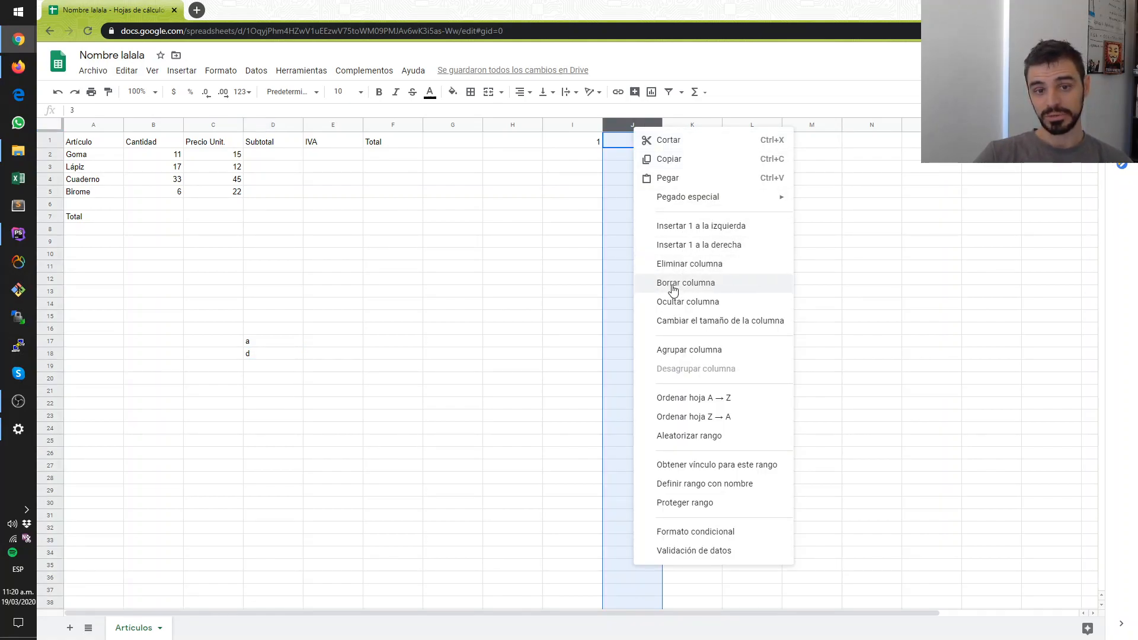
pyautogui.click(632, 253)
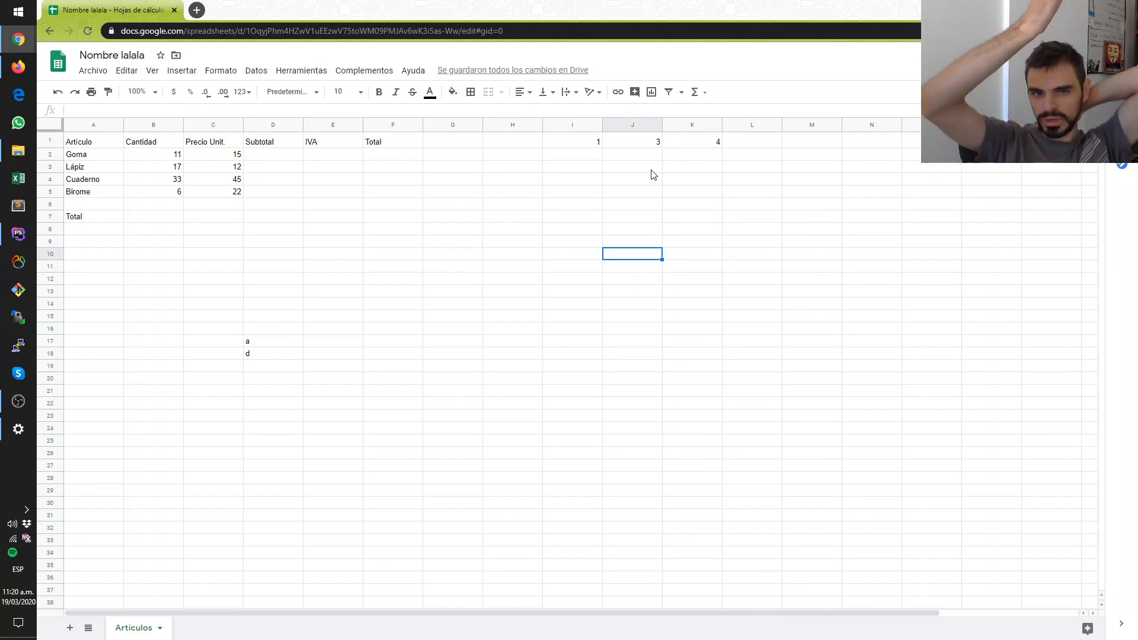
pyautogui.rightClick(635, 123)
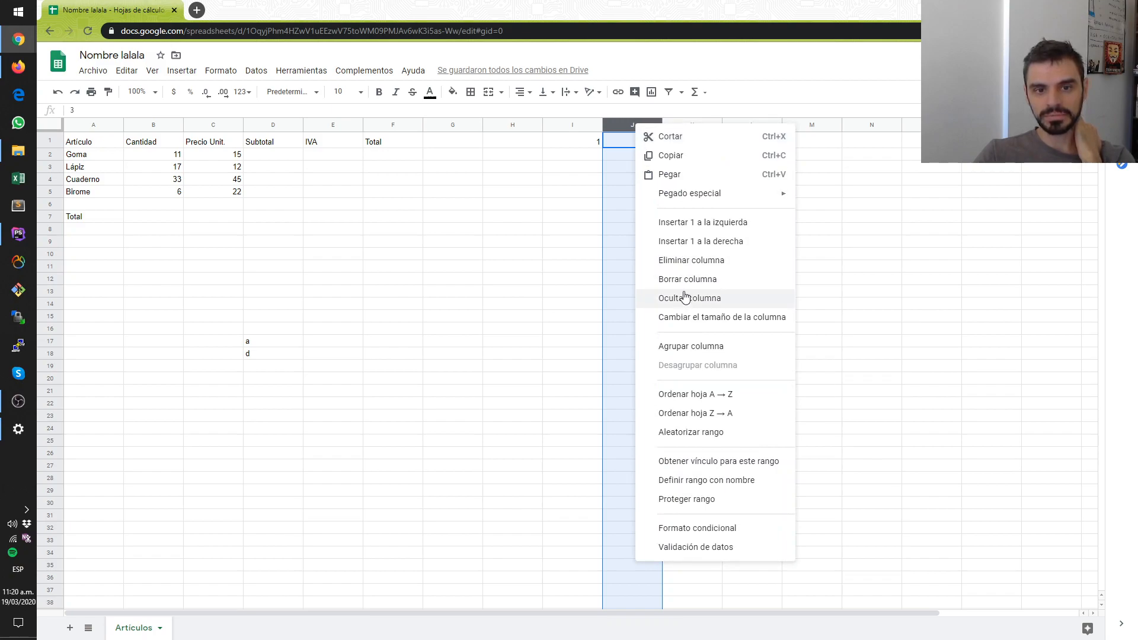
pyautogui.click(685, 287)
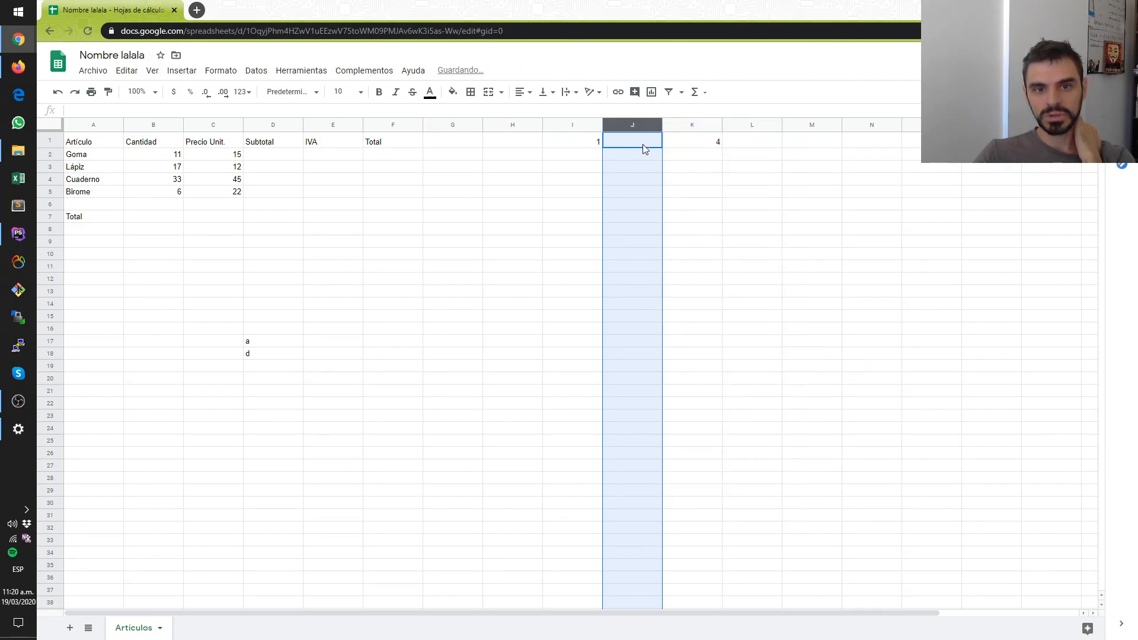
pyautogui.click(710, 147)
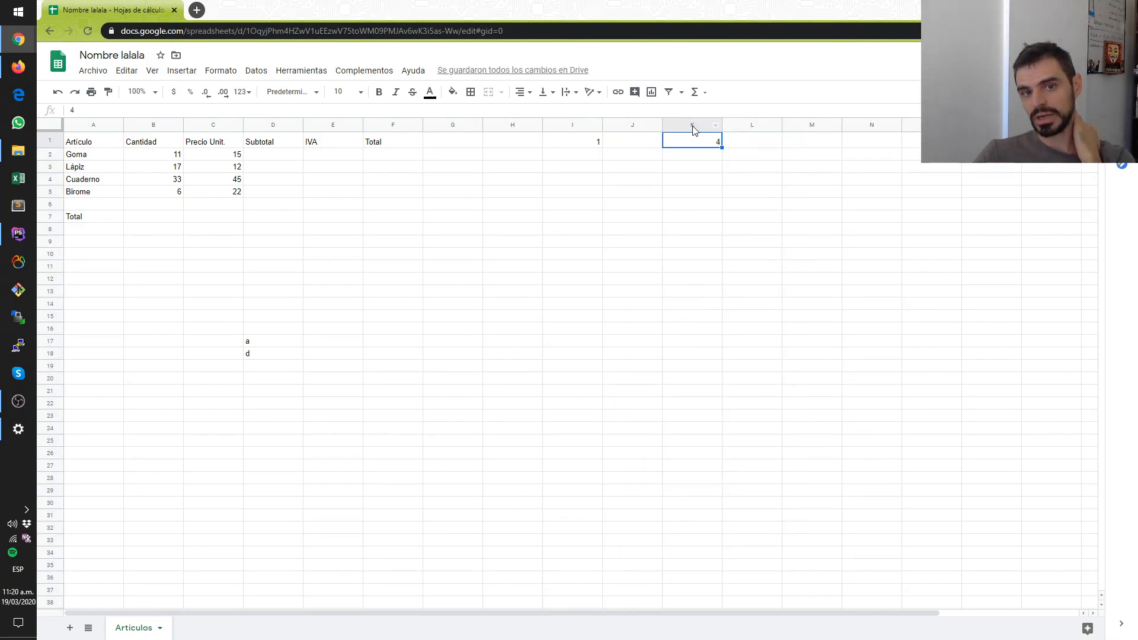
# - Delete the emptied column J from the sheet
pyautogui.click(619, 125)
pyautogui.rightClick(618, 125)
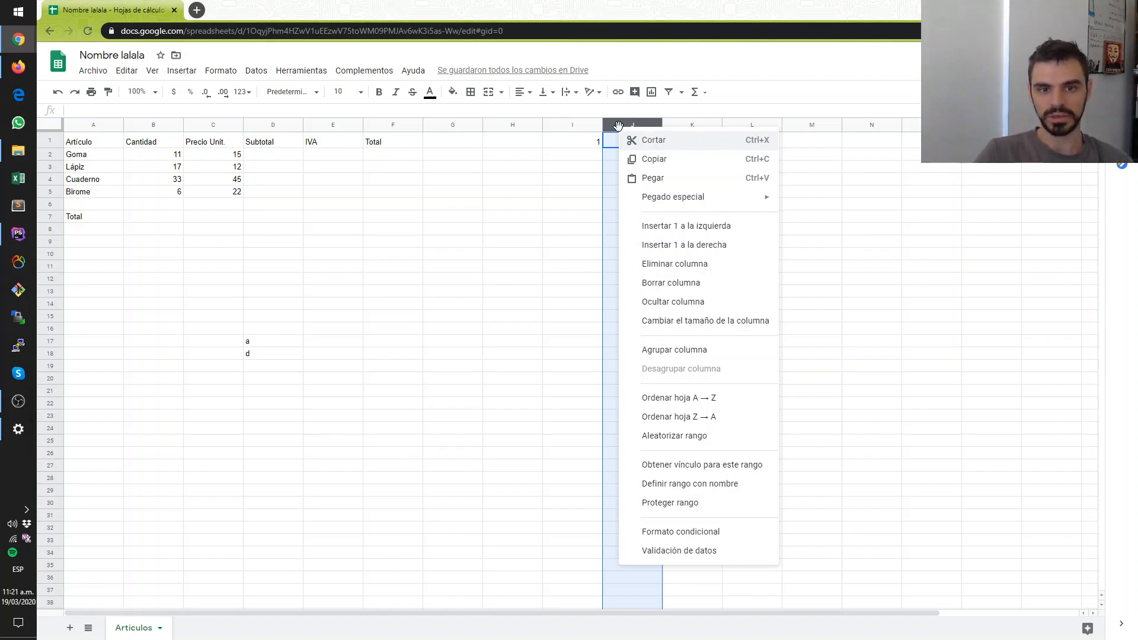
pyautogui.click(720, 267)
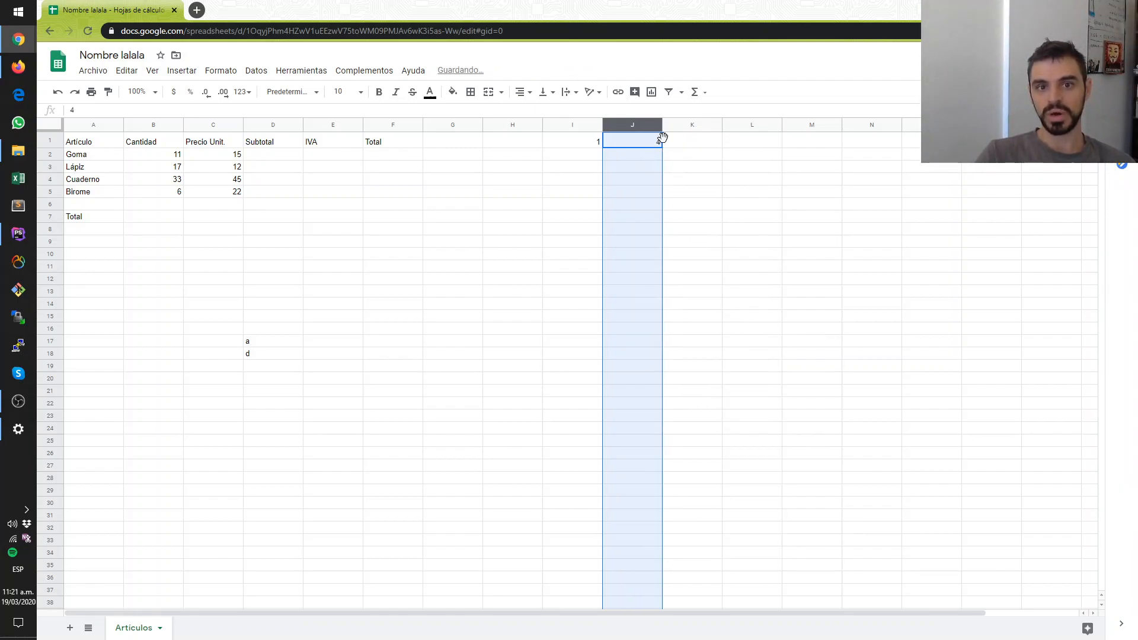
pyautogui.click(716, 146)
pyautogui.click(632, 144)
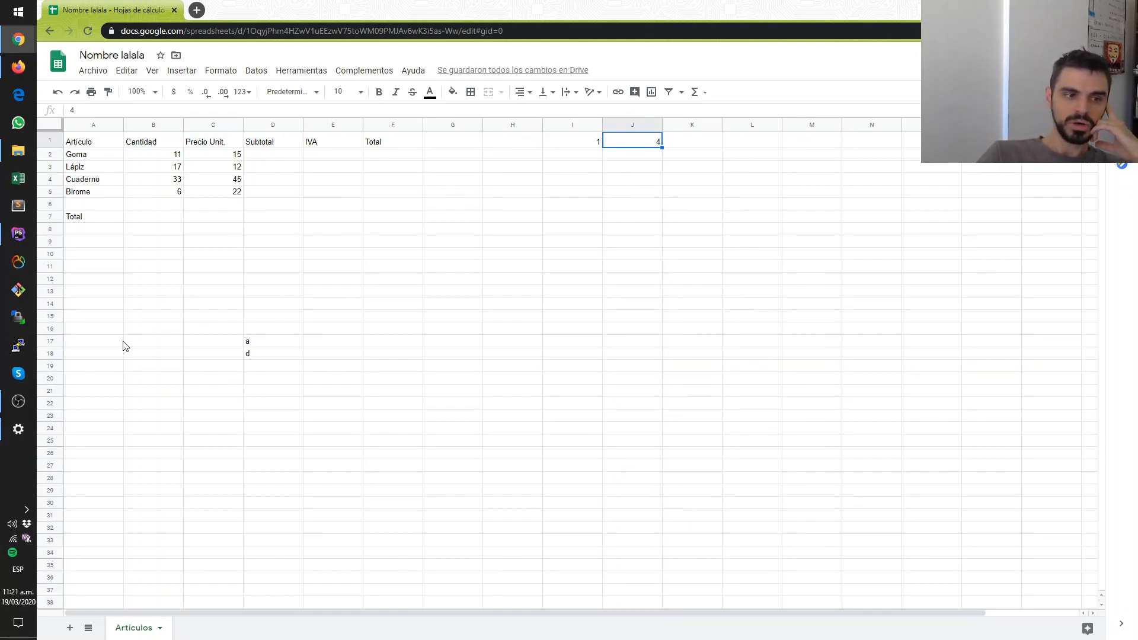
# - Clear the leftover test numbers in I1:J1 and the test letters in D17:D18
pyautogui.moveTo(748, 179); pyautogui.dragTo(572, 136)
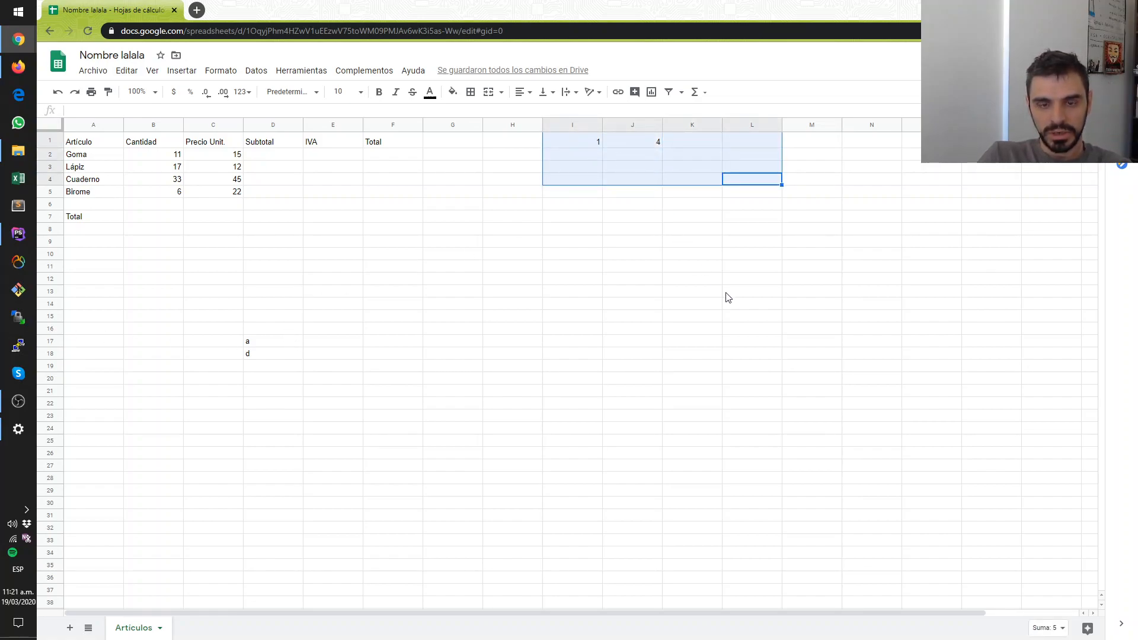
pyautogui.click(748, 314)
pyautogui.moveTo(748, 203); pyautogui.dragTo(496, 140)
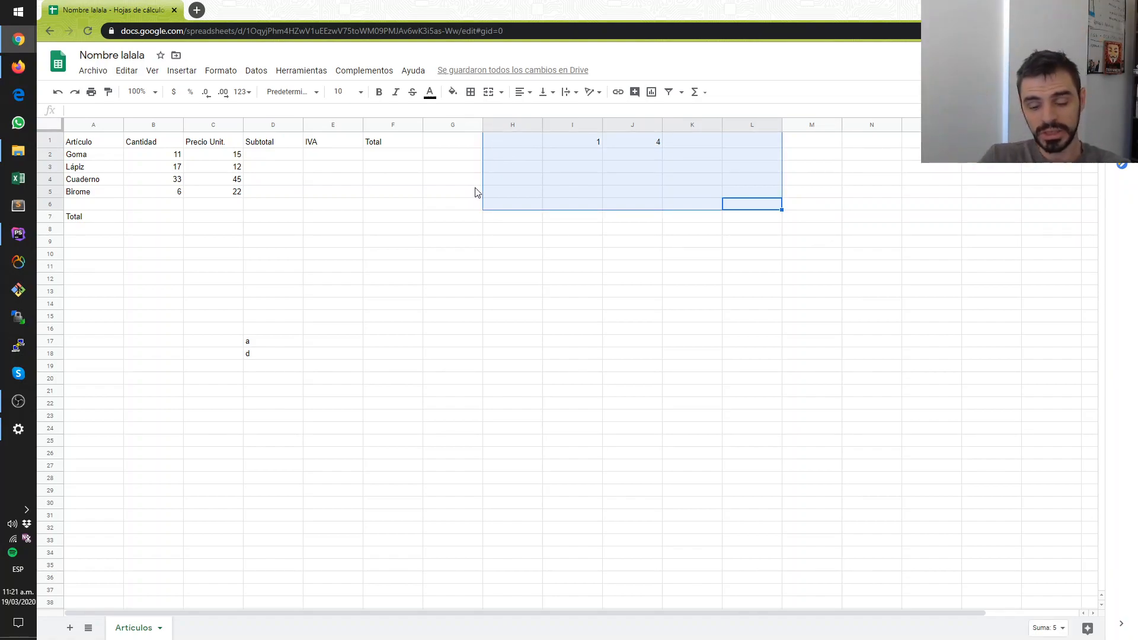
pyautogui.press('Delete')
pyautogui.moveTo(453, 390); pyautogui.dragTo(158, 345)
pyautogui.press('Delete')
pyautogui.click(381, 281)
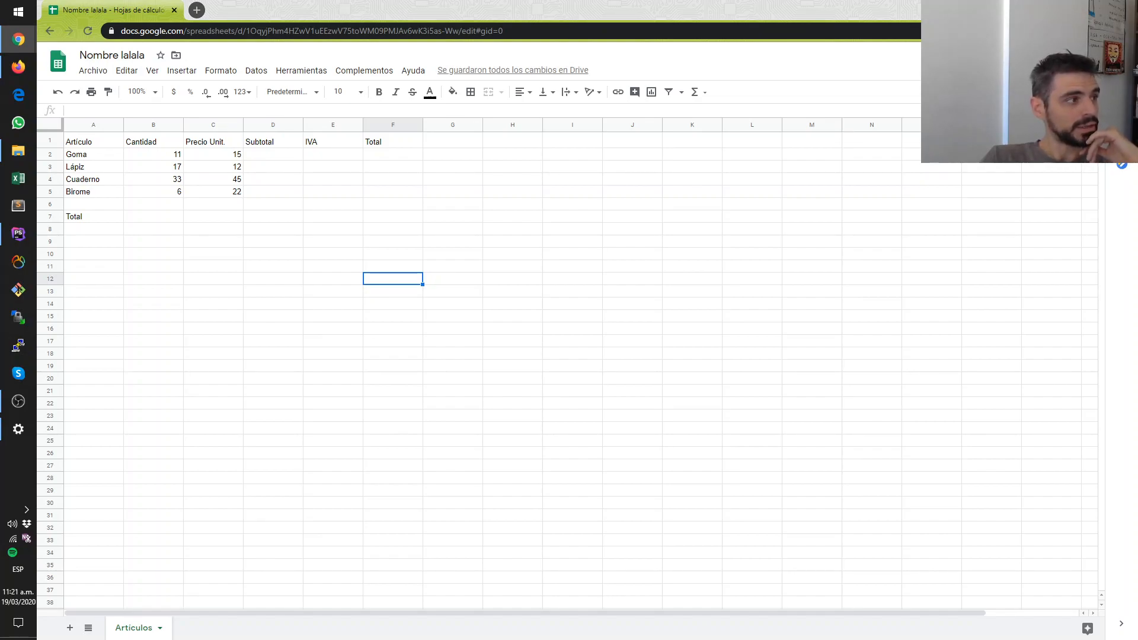
pyautogui.click(536, 255)
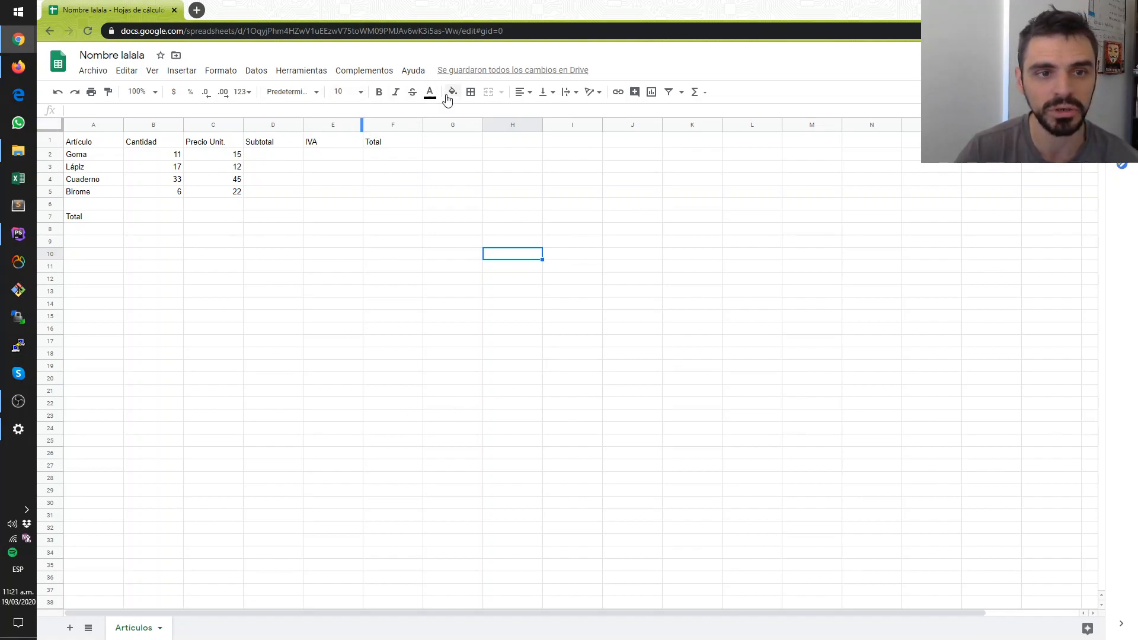
pyautogui.click(289, 72)
pyautogui.moveTo(207, 73)
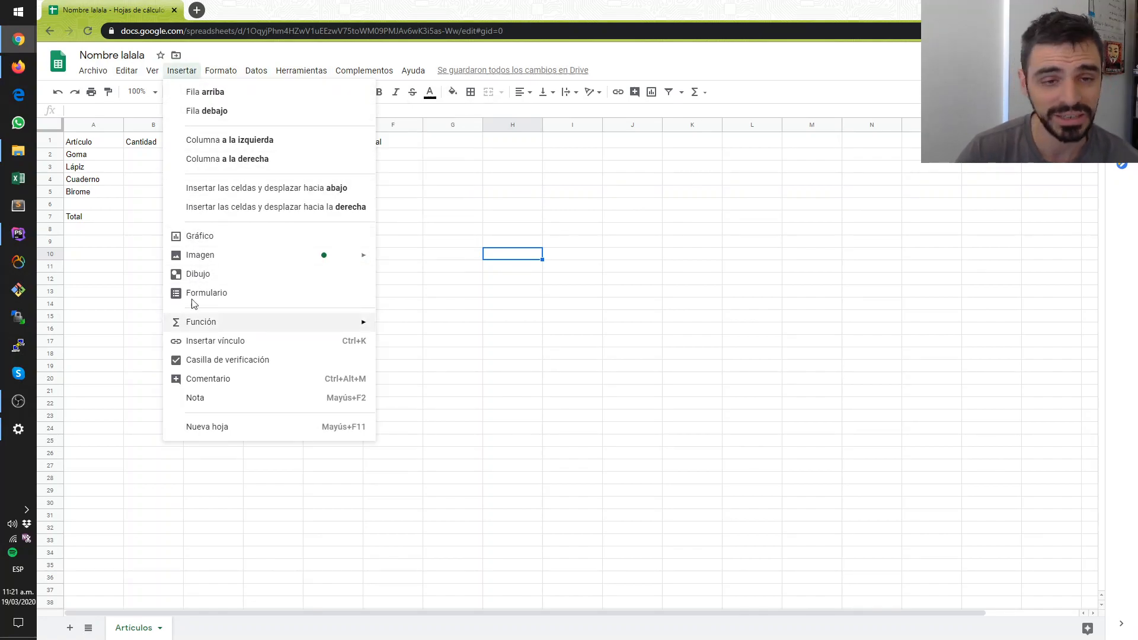
pyautogui.click(582, 232)
pyautogui.click(352, 237)
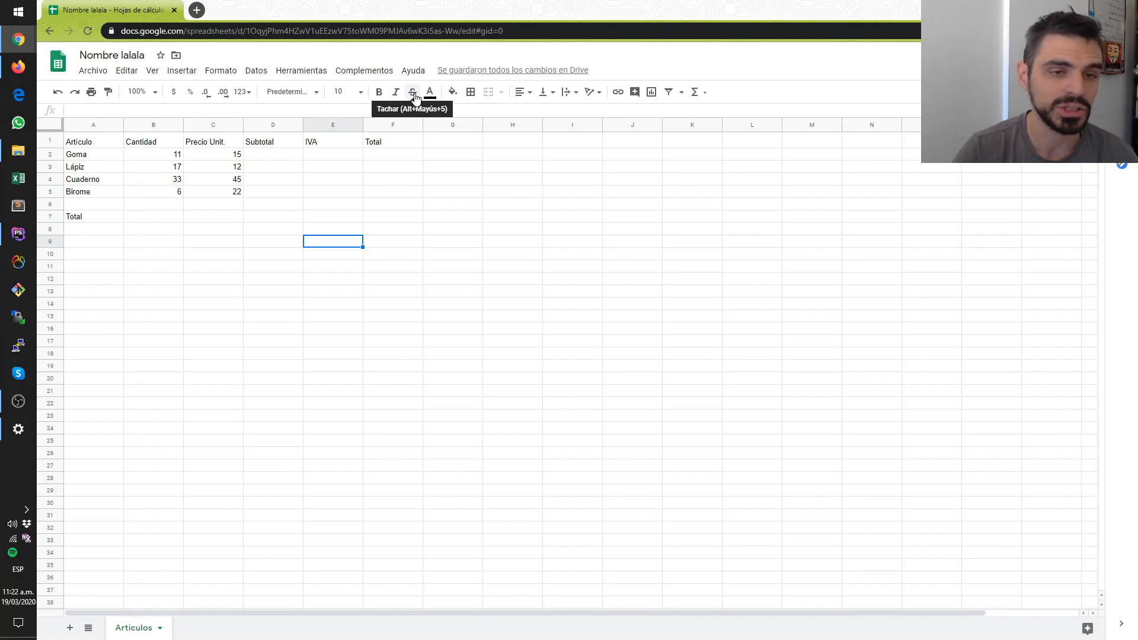
pyautogui.moveTo(389, 208); pyautogui.dragTo(389, 192)
pyautogui.click(389, 142)
# - Enter the sample text asd in cell H1 and make it bold
pyautogui.click(514, 144)
pyautogui.write('asd')
pyautogui.click(518, 180)
pyautogui.click(515, 145)
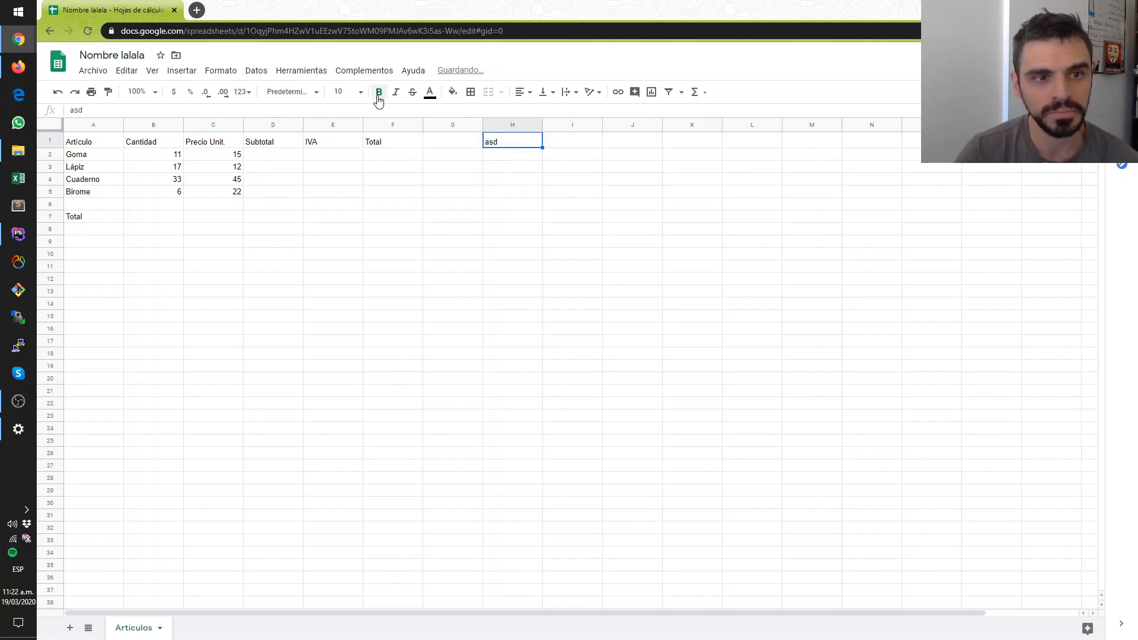
pyautogui.click(528, 190)
pyautogui.click(500, 145)
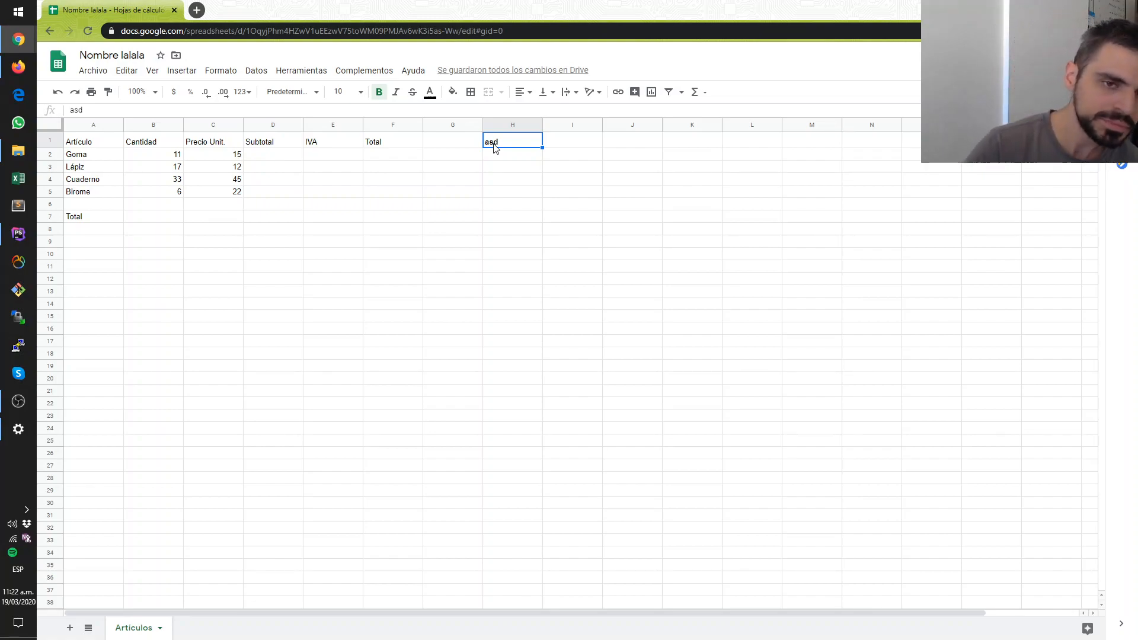
# - Apply italic formatting to the sample text in cell H1
pyautogui.click(512, 216)
pyautogui.click(496, 145)
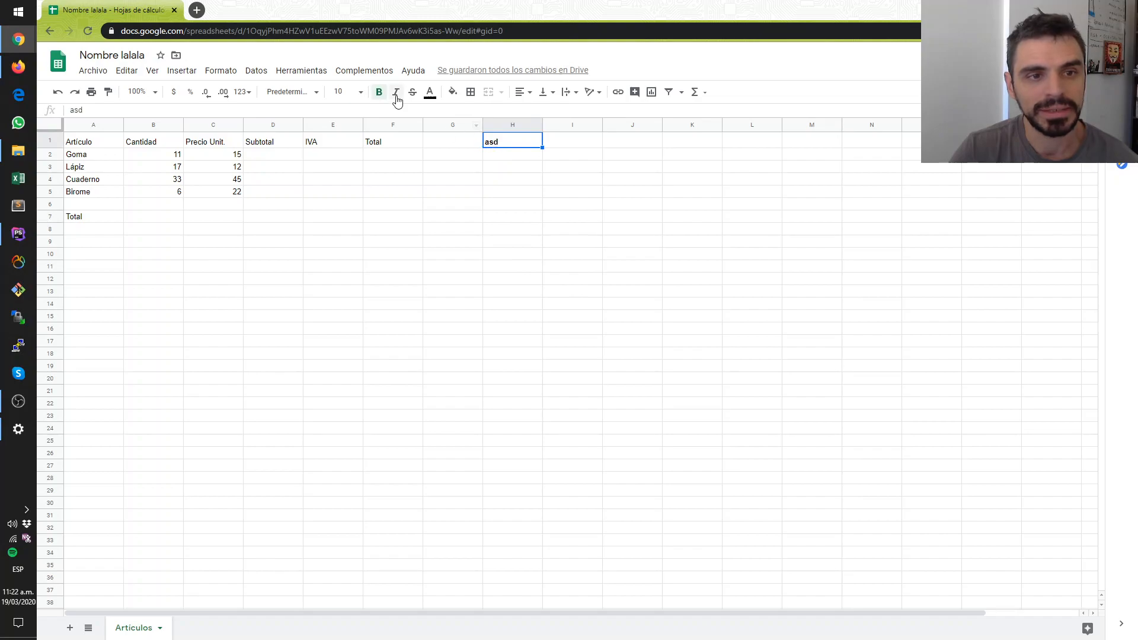
pyautogui.click(395, 93)
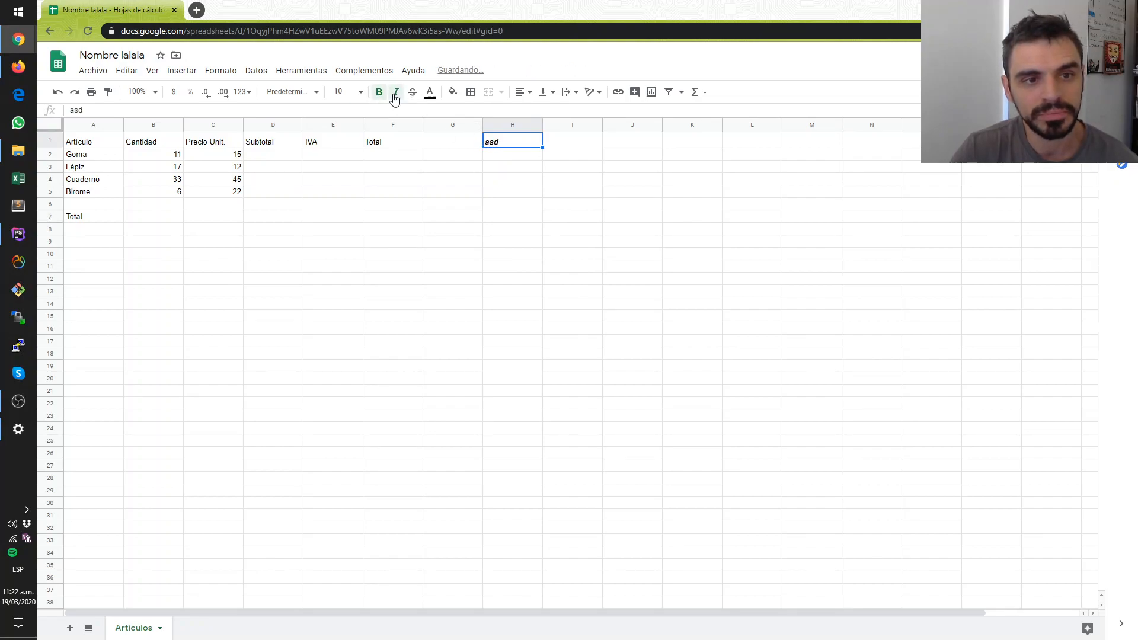
# - Change the text color of the sample text in cell H1 to rojo baya claro 2
pyautogui.click(432, 93)
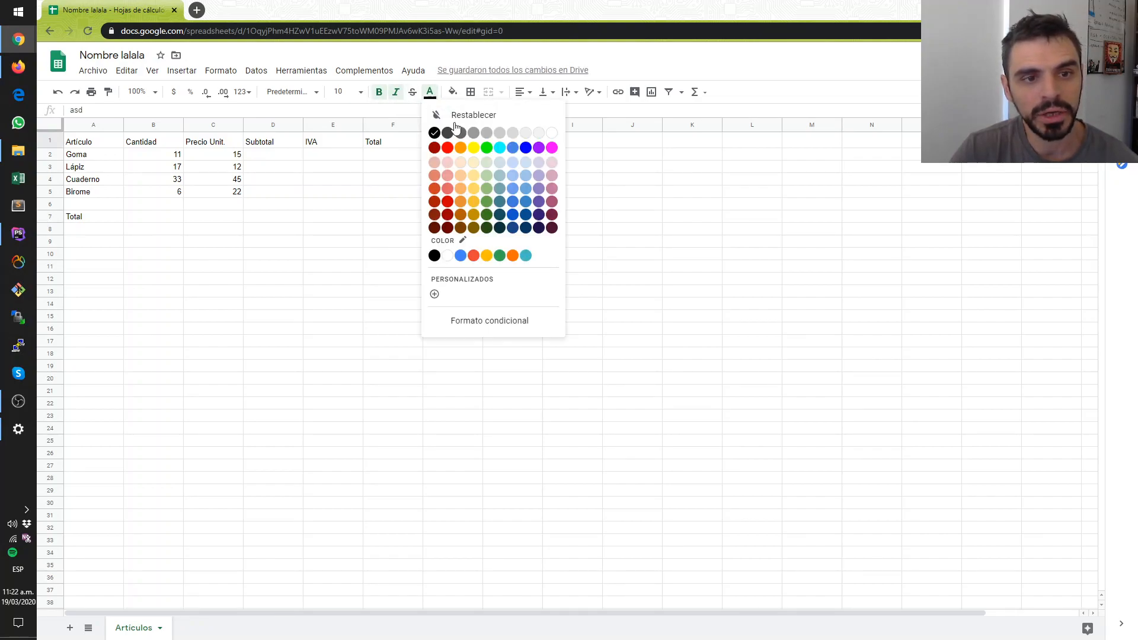
pyautogui.click(433, 178)
pyautogui.click(517, 193)
pyautogui.click(500, 144)
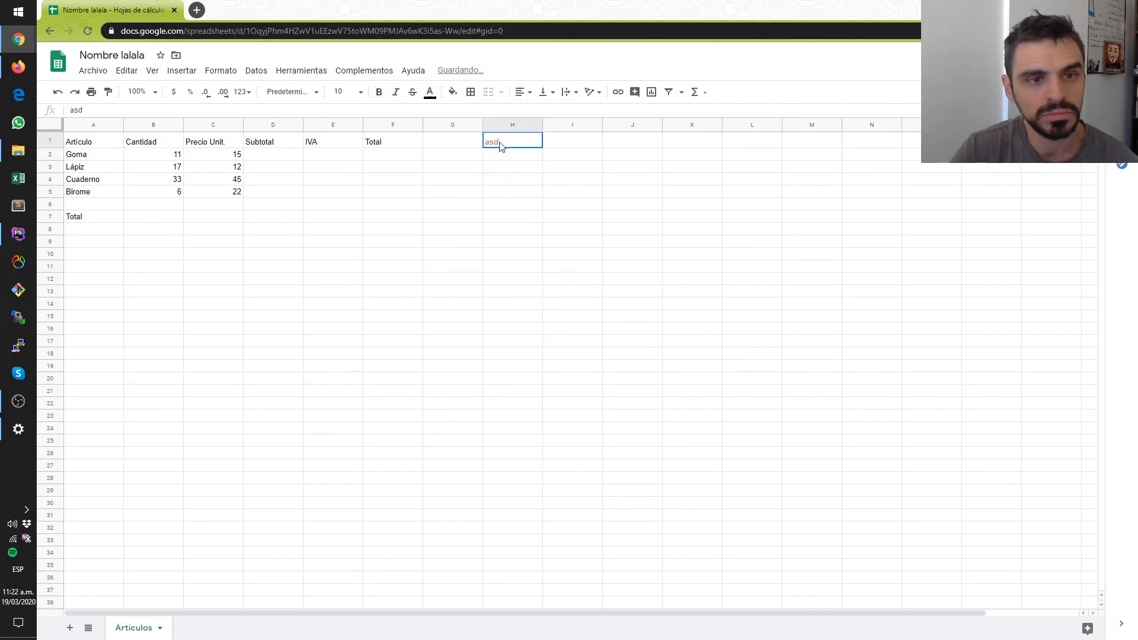
# - Fill the background of cell H1 with a medium blue
pyautogui.click(453, 93)
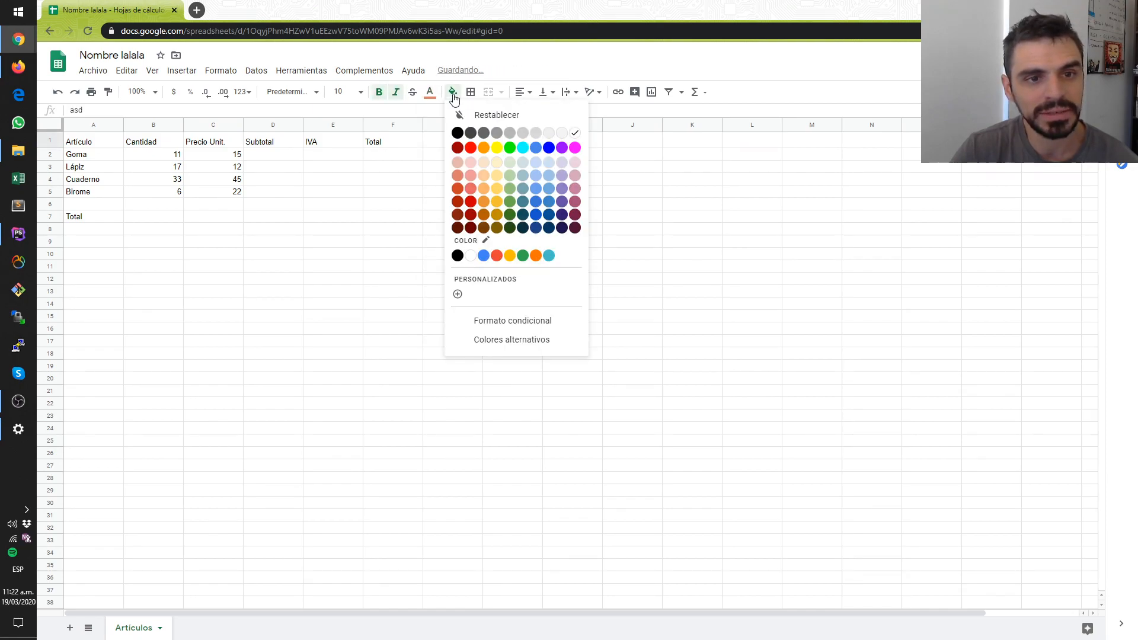
pyautogui.click(536, 201)
pyautogui.click(536, 200)
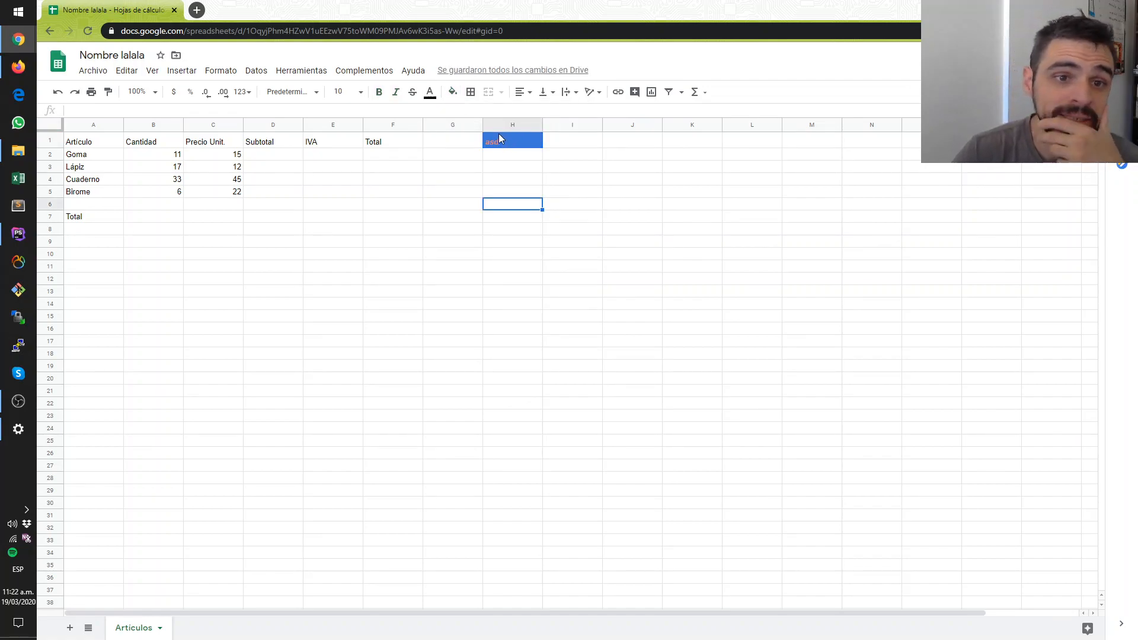
pyautogui.moveTo(513, 181); pyautogui.dragTo(508, 167)
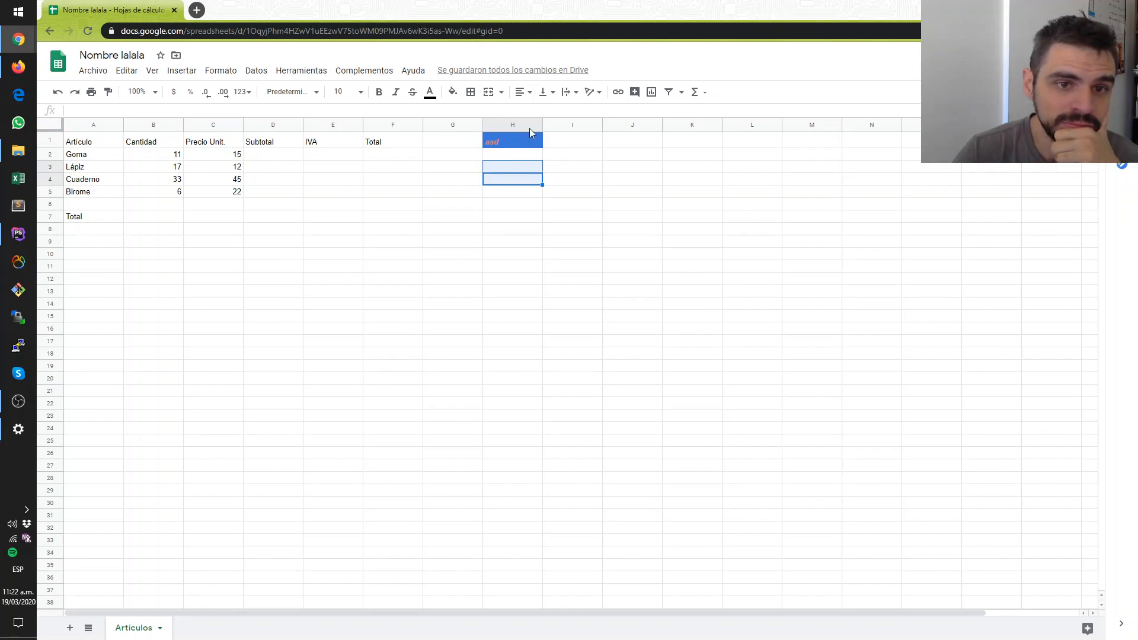
# - Try centering the text in cell H1 and finish with right alignment
pyautogui.click(511, 142)
pyautogui.click(522, 93)
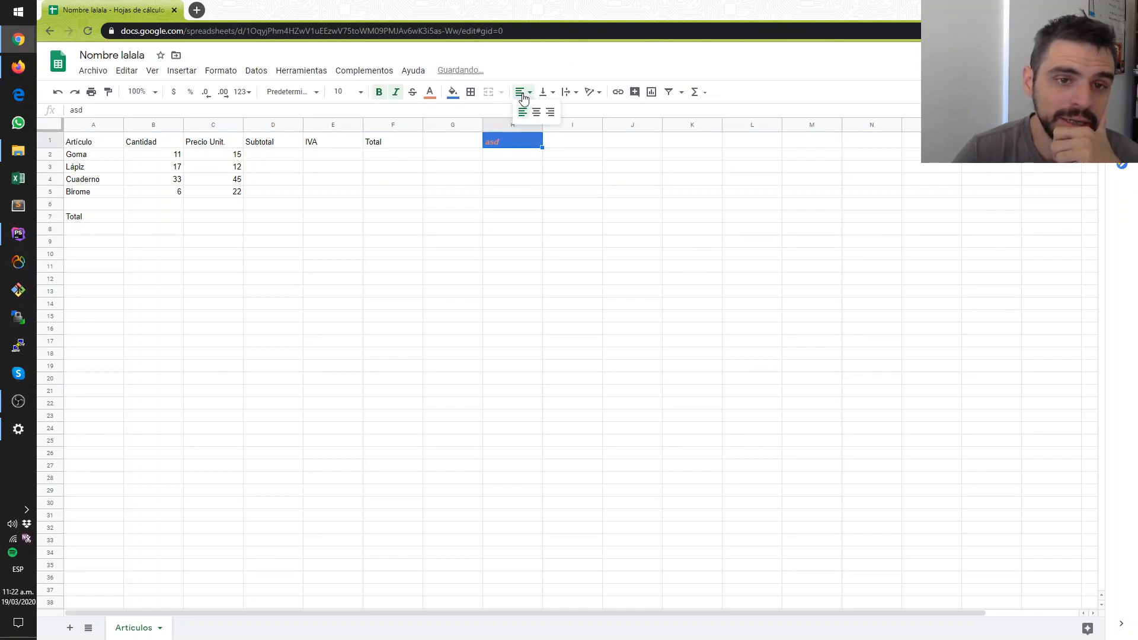
pyautogui.click(537, 112)
pyautogui.click(528, 94)
pyautogui.click(550, 112)
pyautogui.click(557, 185)
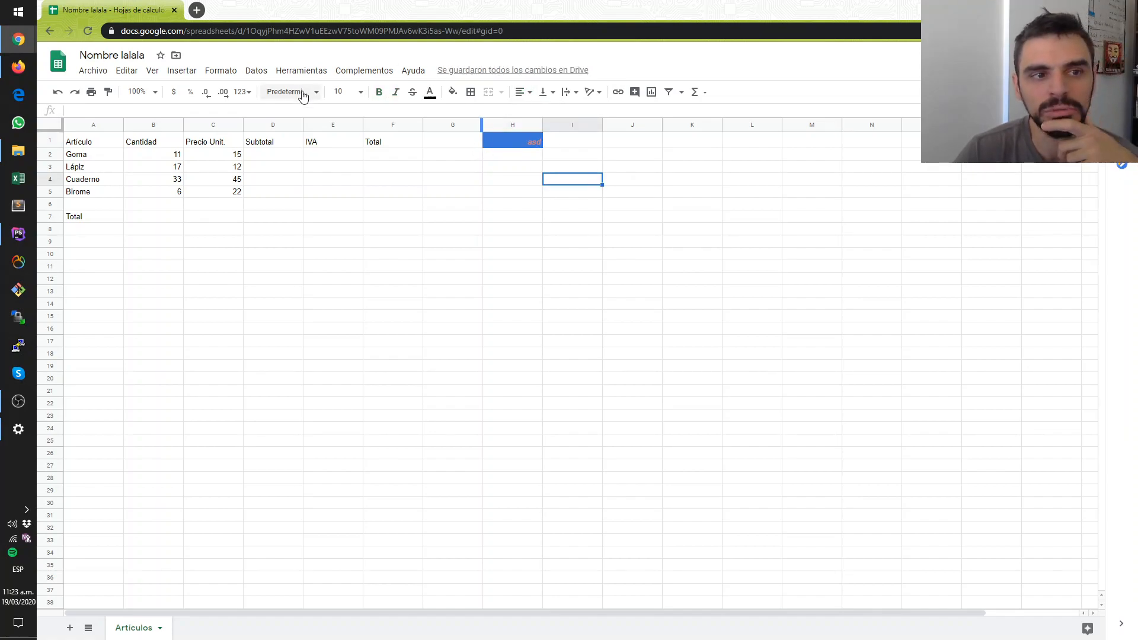
# - Set the font size of the text in cell H1 to 18
pyautogui.click(486, 145)
pyautogui.click(359, 93)
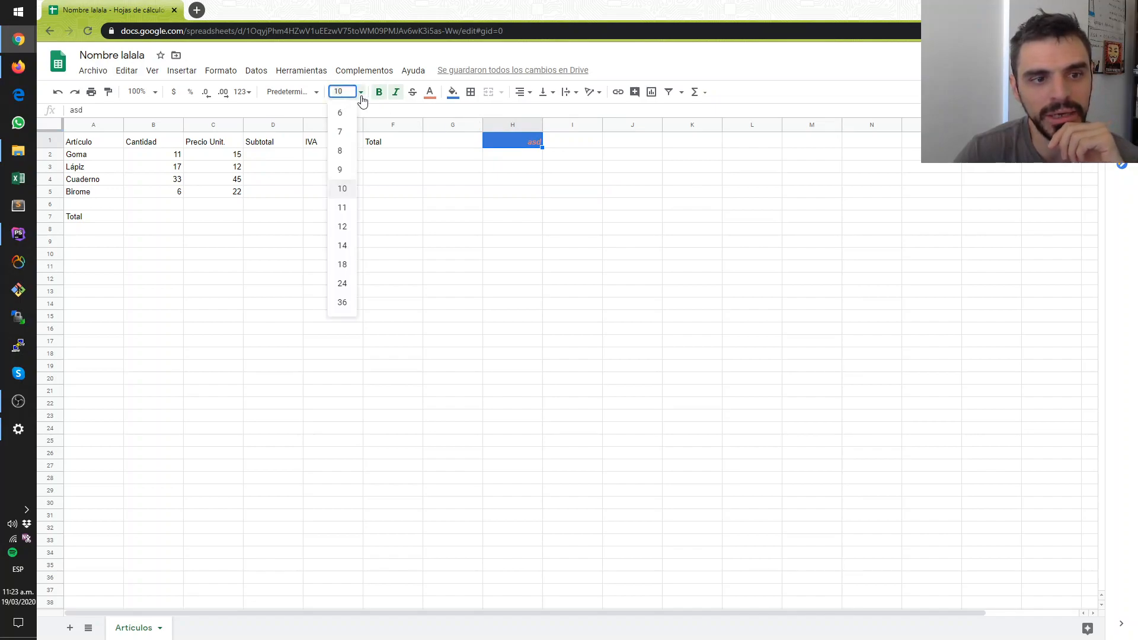
pyautogui.click(352, 265)
# - Try Times New Roman on the text in cell H1 and finish with the Comfortaa font
pyautogui.click(292, 92)
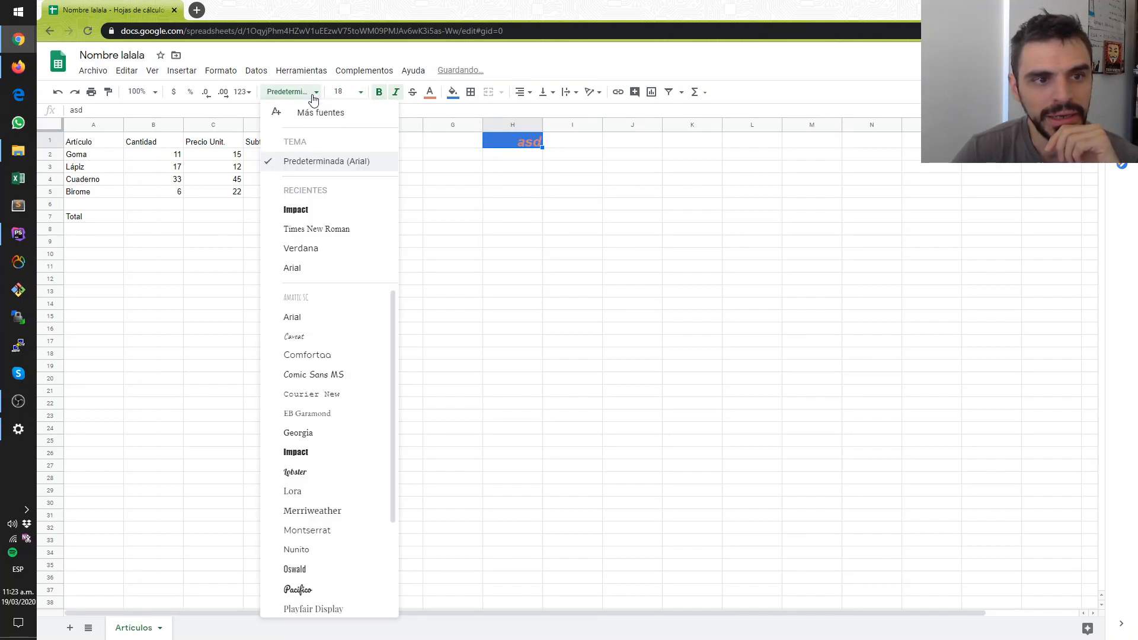
pyautogui.click(314, 230)
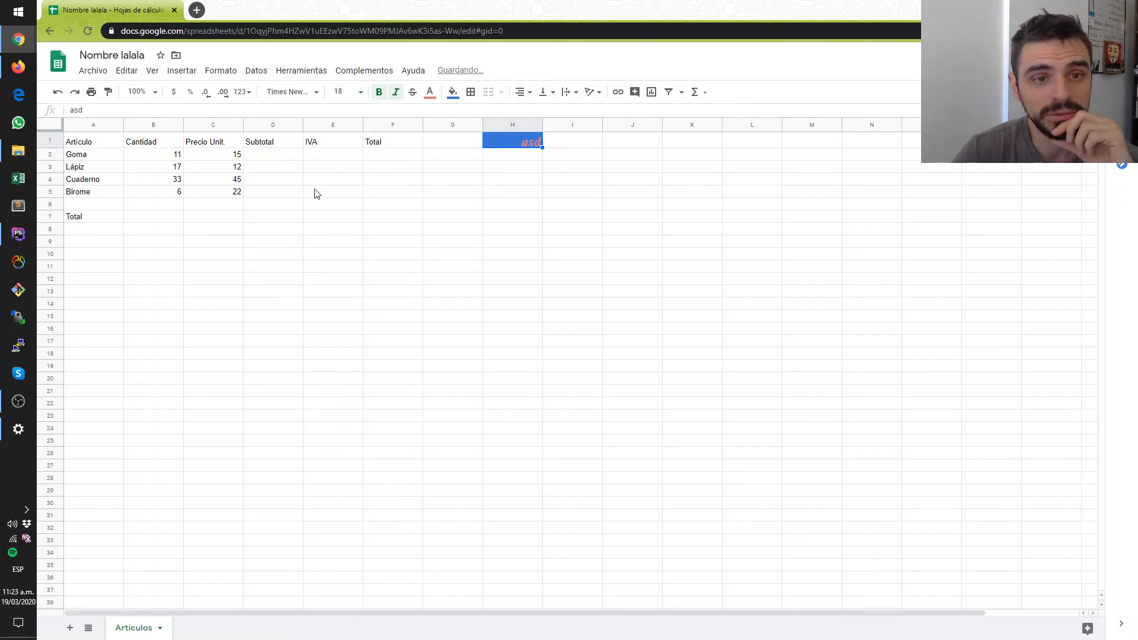
pyautogui.click(300, 93)
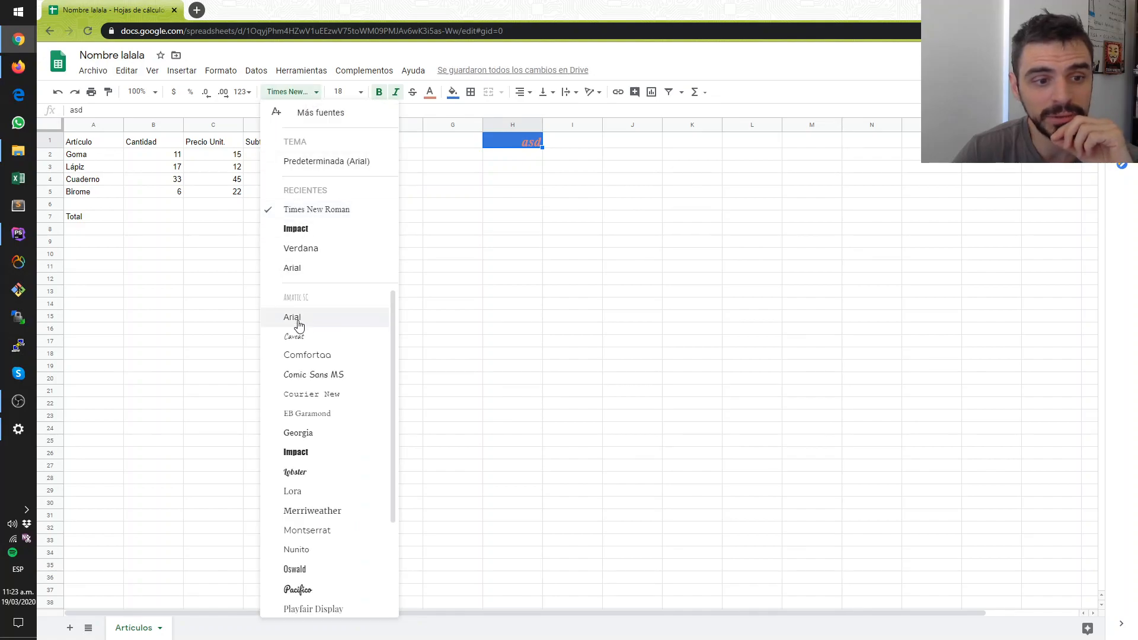
pyautogui.click(314, 357)
pyautogui.click(279, 322)
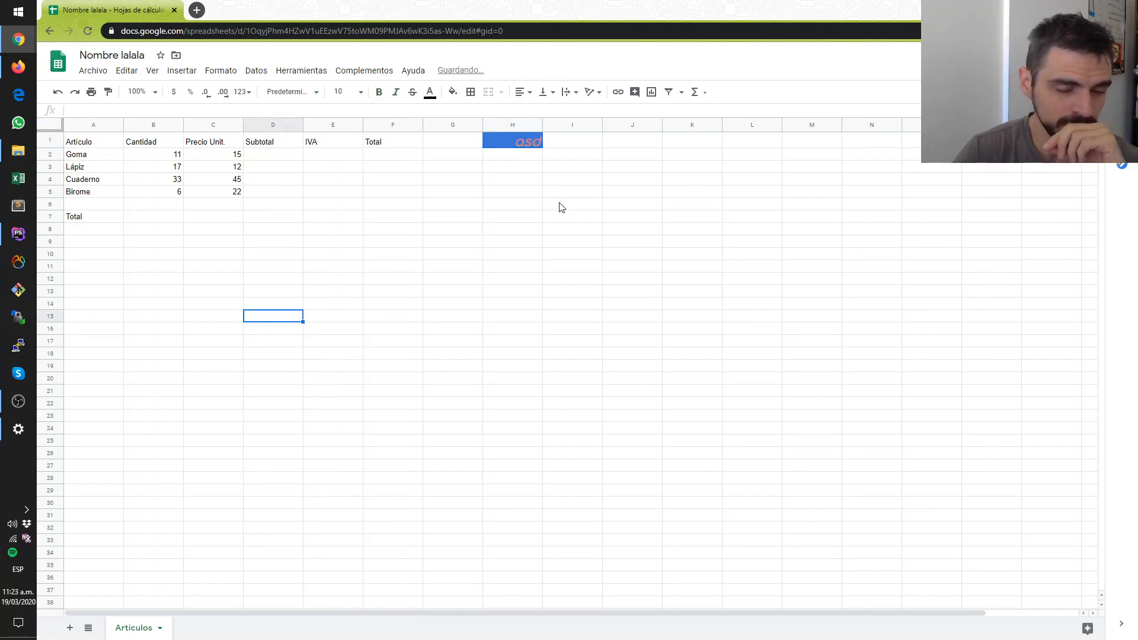
pyautogui.click(560, 205)
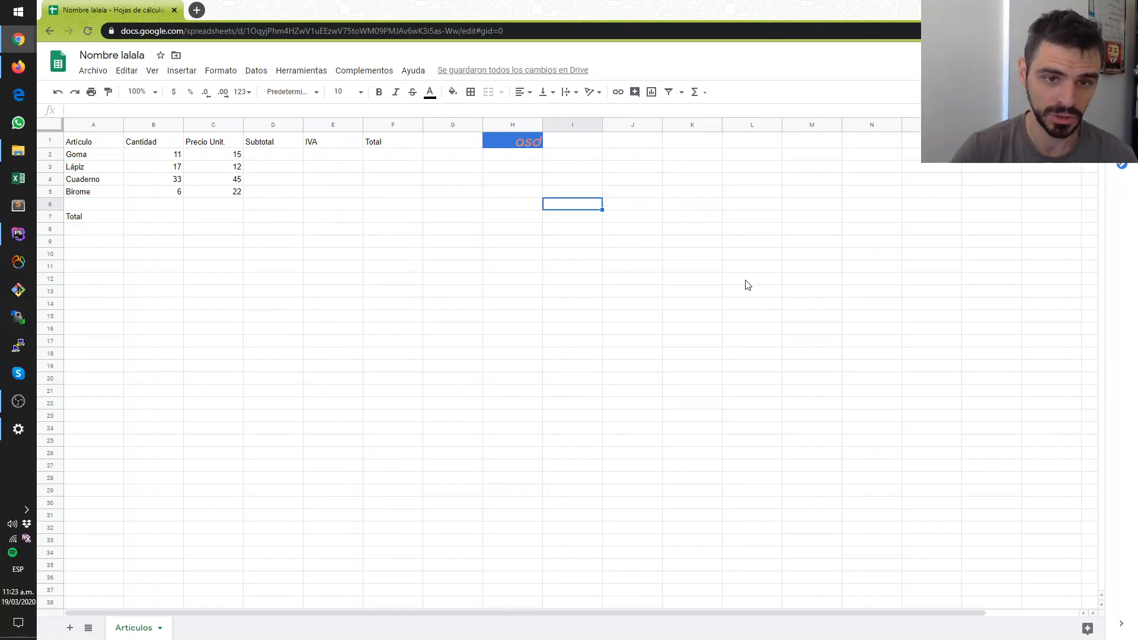
# - Apply bold to the empty range H4:O23 and enter the test text gjkhk in J9
pyautogui.moveTo(513, 179); pyautogui.dragTo(911, 427)
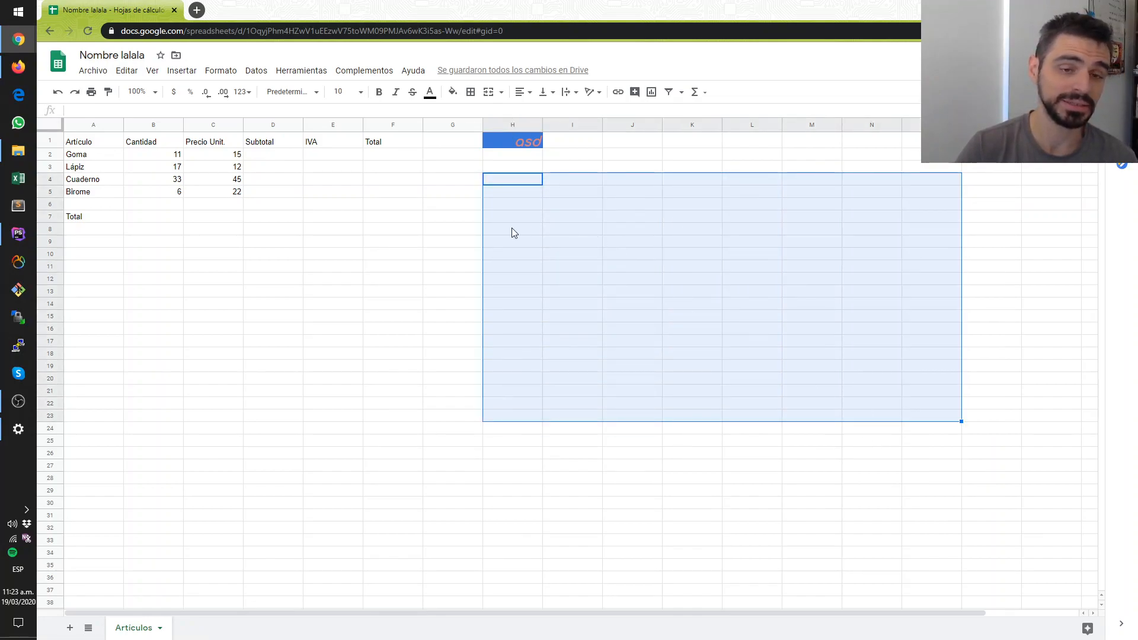
pyautogui.click(380, 94)
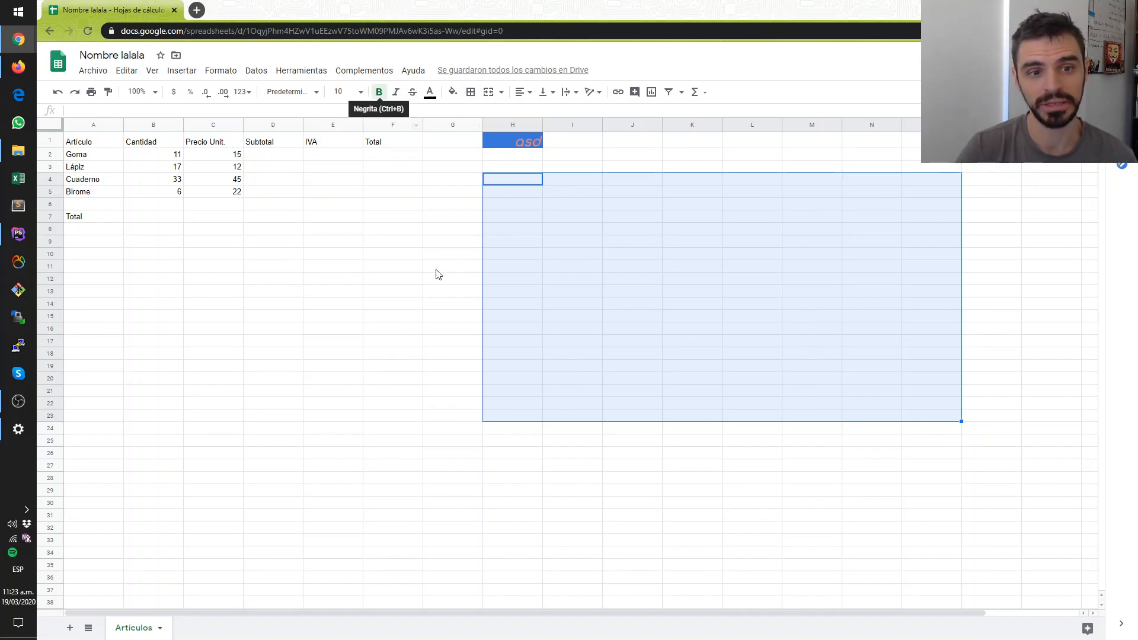
pyautogui.click(393, 316)
pyautogui.click(632, 248)
pyautogui.write('gjkhk')
pyautogui.press('Return')
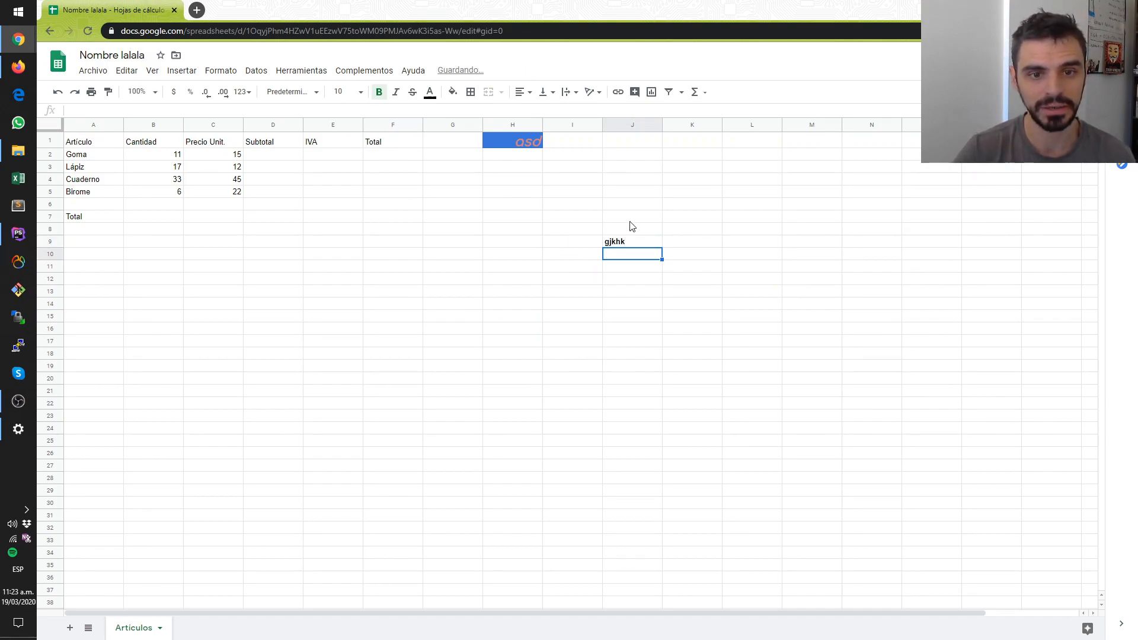
# - Enter the test text uuuu in cell K1, outside the bold range
pyautogui.click(693, 144)
pyautogui.write('u')
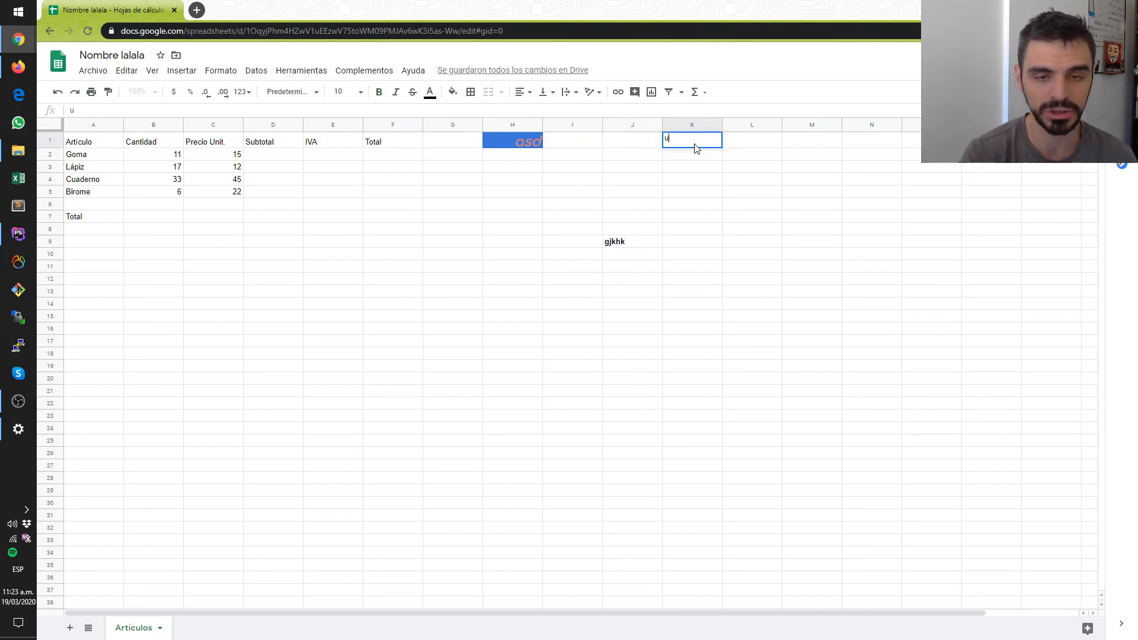
pyautogui.press('Return')
pyautogui.click(695, 144)
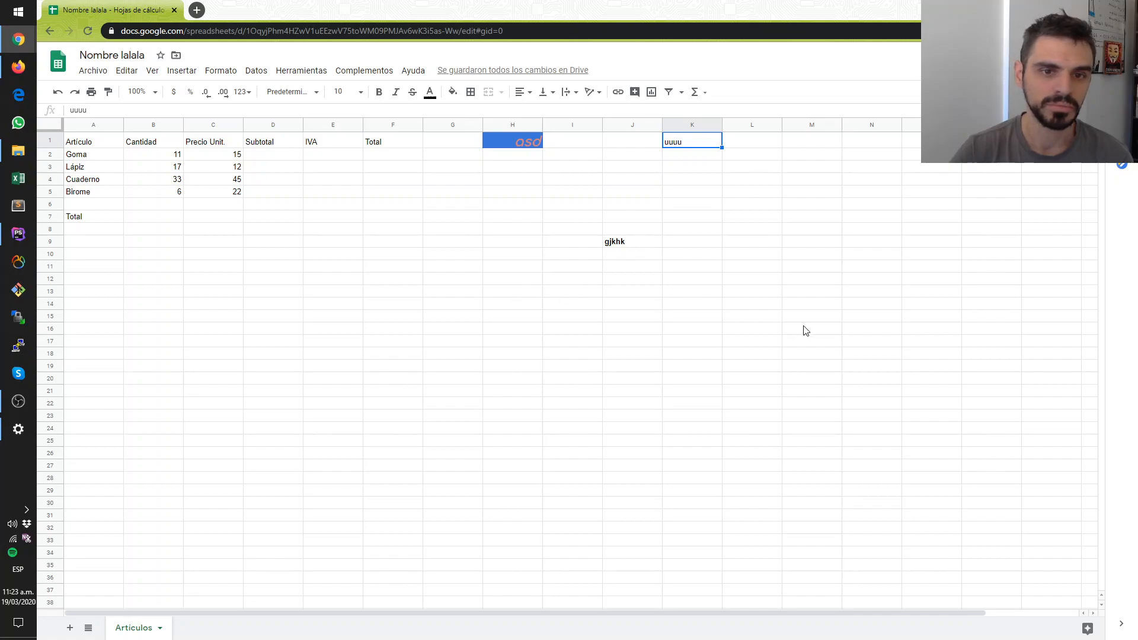
# - Delete columns H through K together with their test content
pyautogui.moveTo(806, 332); pyautogui.dragTo(485, 134)
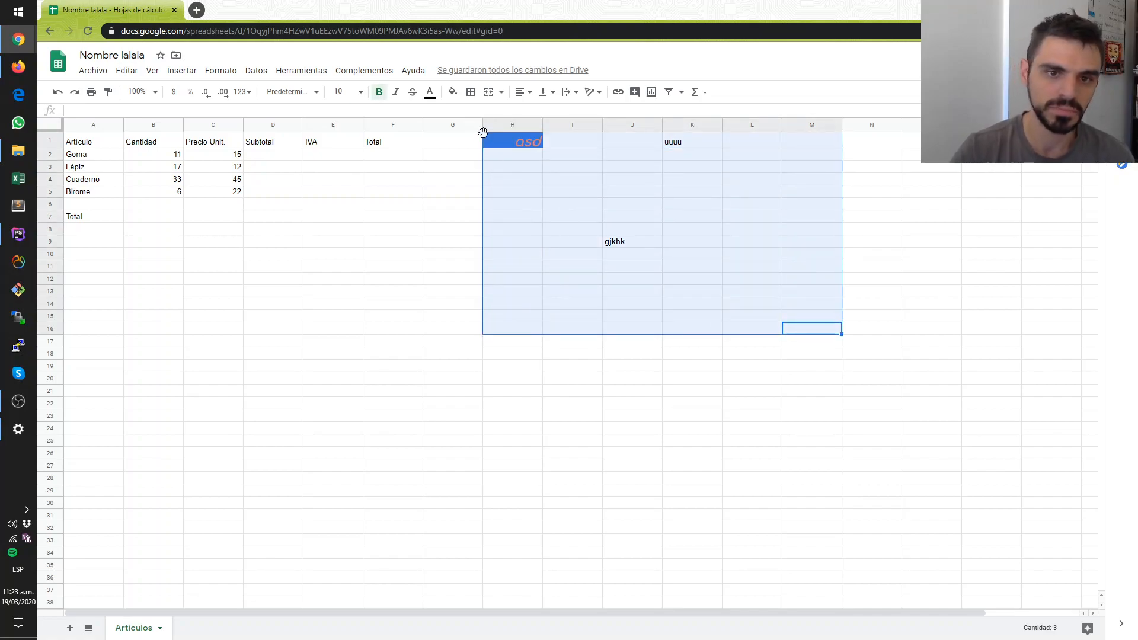
pyautogui.moveTo(497, 124); pyautogui.dragTo(707, 121)
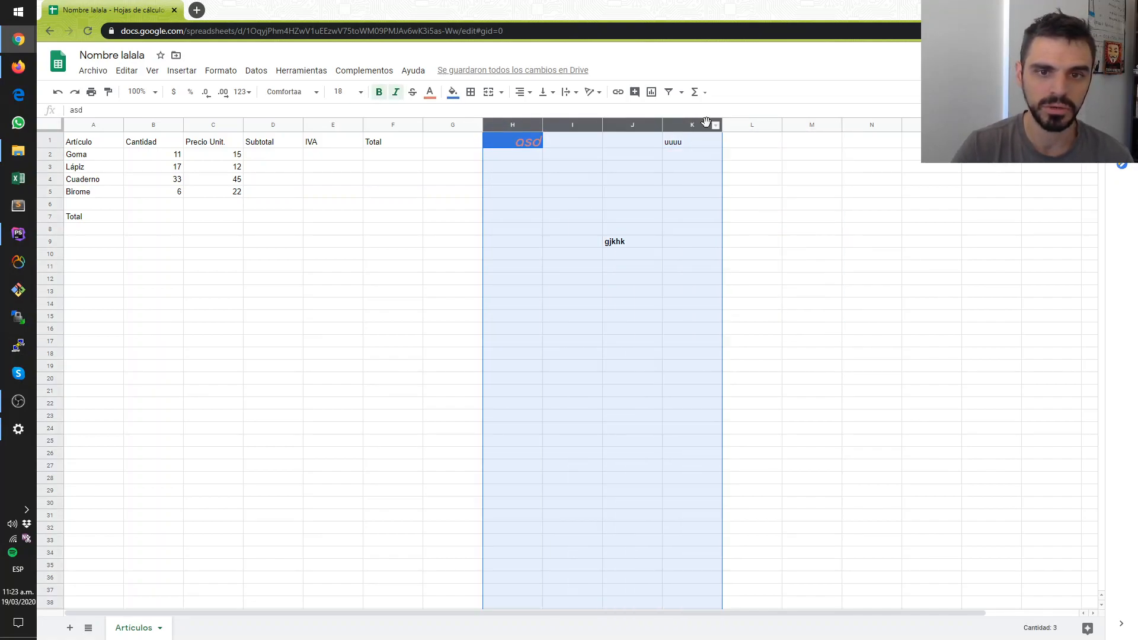
pyautogui.rightClick(706, 121)
pyautogui.click(729, 258)
pyautogui.click(556, 255)
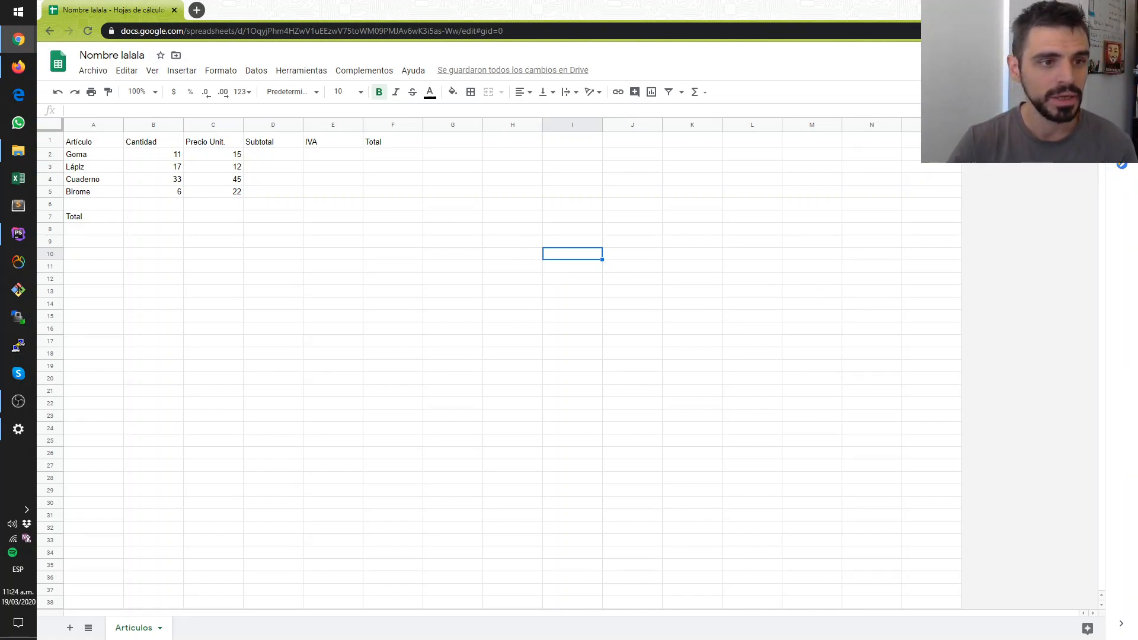
# - Review the table's headers, article names, quantities and unit prices, and the empty Subtotal, IVA and Total cells in D2:F5
pyautogui.click(143, 181)
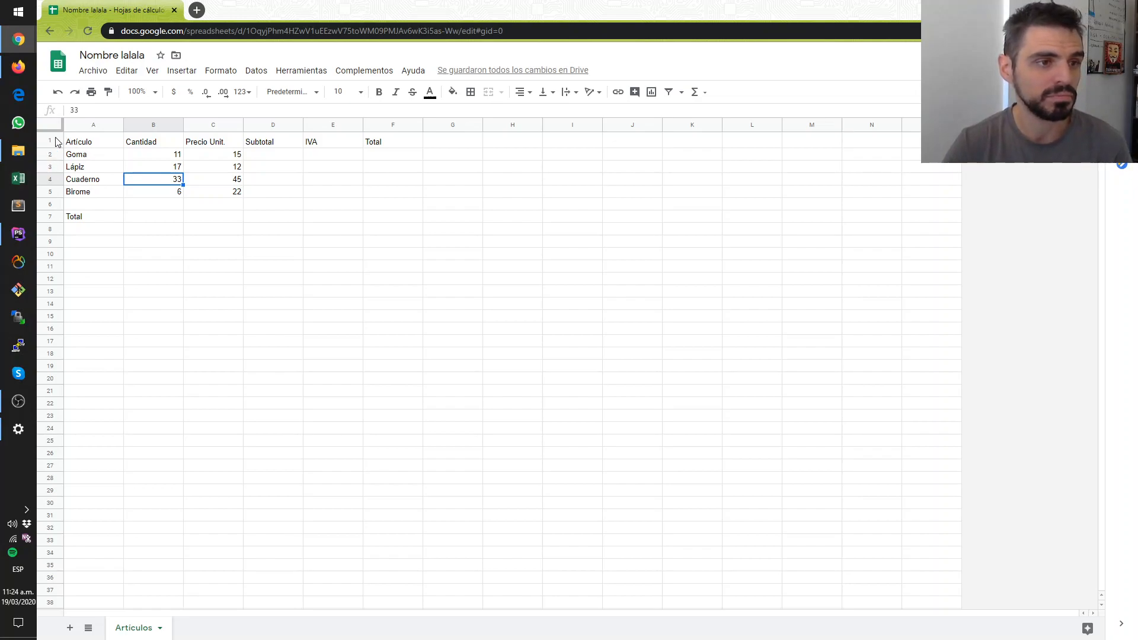
pyautogui.click(378, 143)
pyautogui.keyDown('shift'); pyautogui.click(90, 142); pyautogui.keyUp('shift')
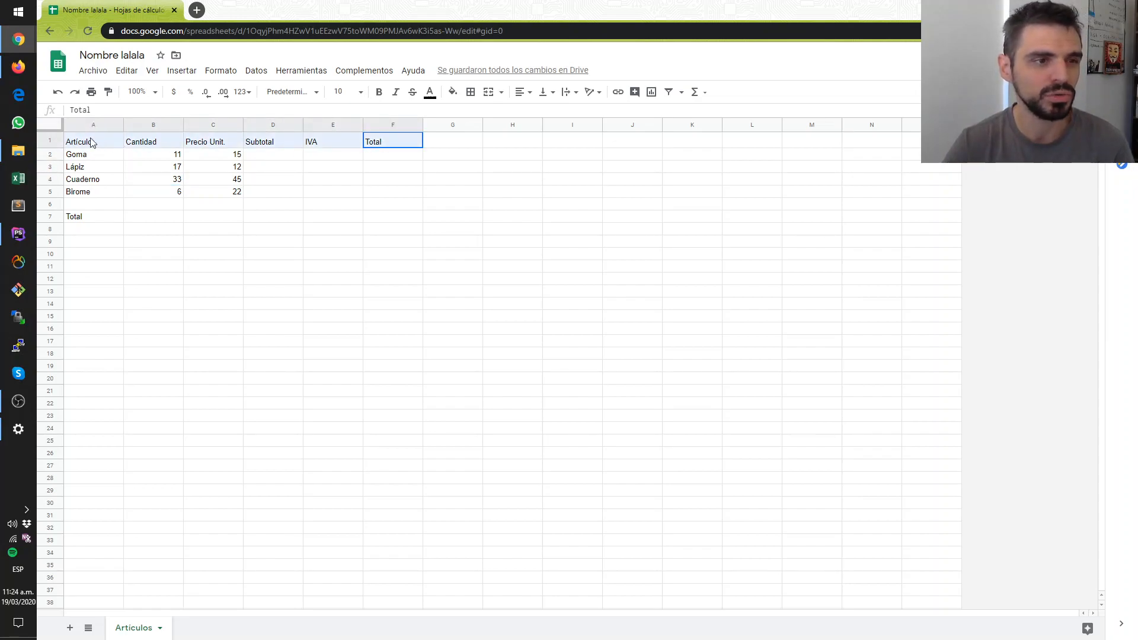
pyautogui.click(112, 217)
pyautogui.moveTo(84, 156); pyautogui.dragTo(86, 193)
pyautogui.moveTo(157, 156); pyautogui.dragTo(208, 193)
pyautogui.click(284, 201)
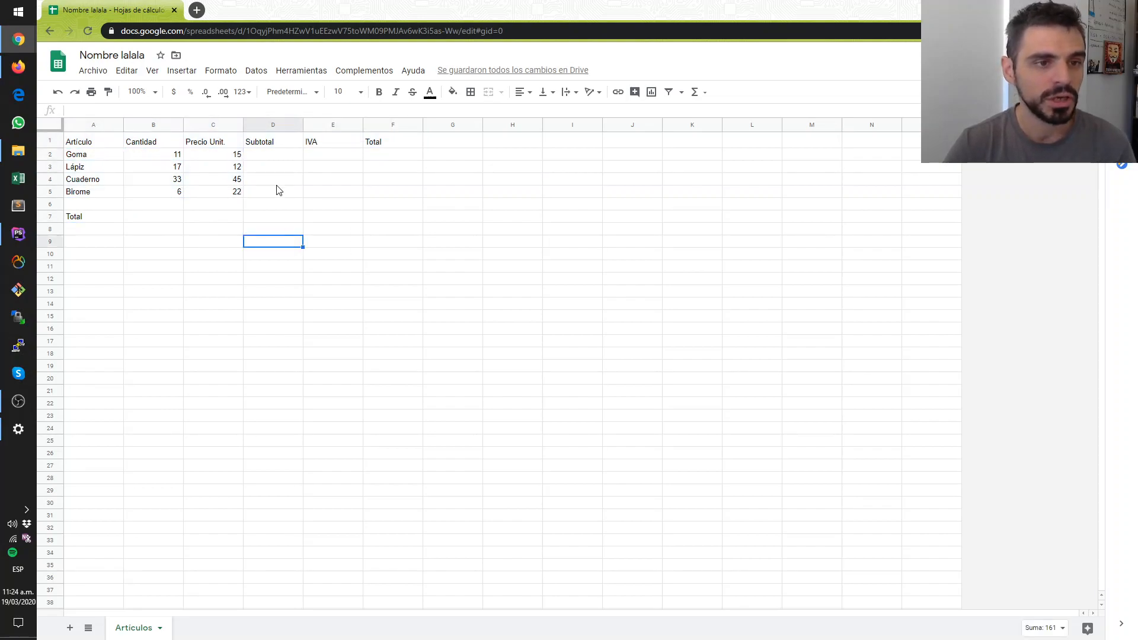
pyautogui.moveTo(261, 153); pyautogui.dragTo(377, 196)
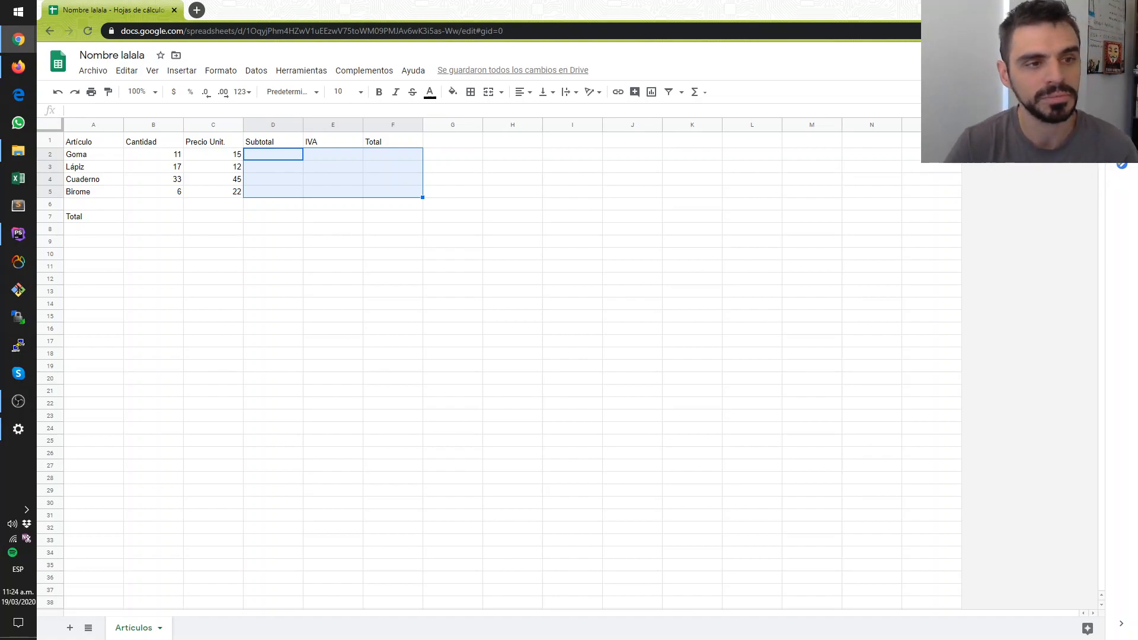
pyautogui.click(323, 304)
# - Calculate the Goma subtotal in D2 with the formula =B2*C2 and inspect the stored formula
pyautogui.click(265, 155)
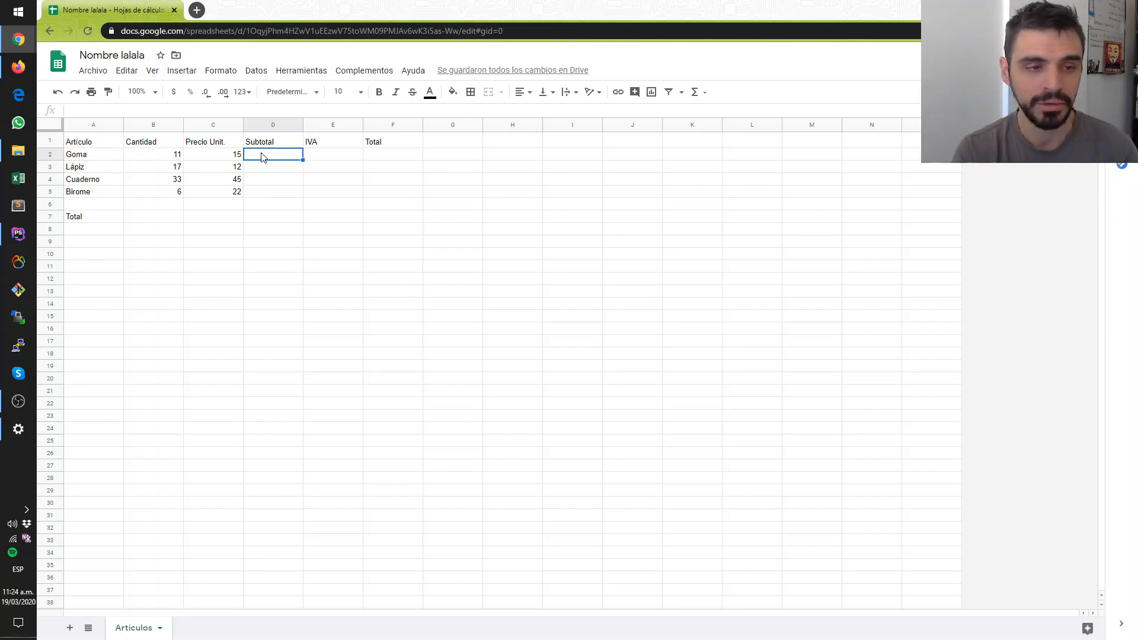
pyautogui.write('=')
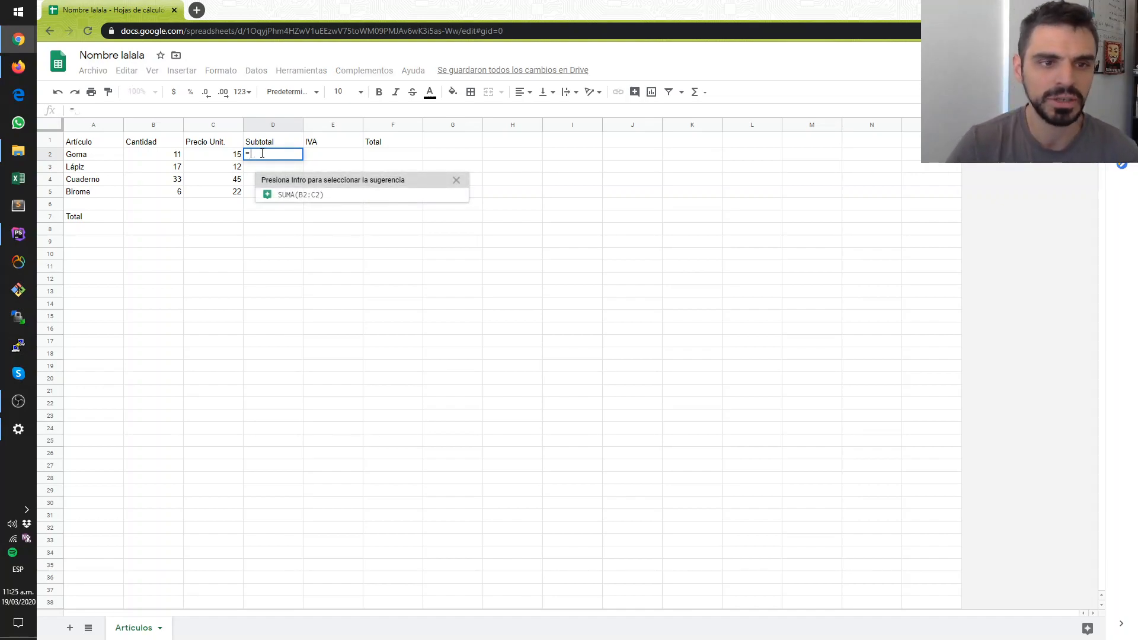
pyautogui.click(456, 182)
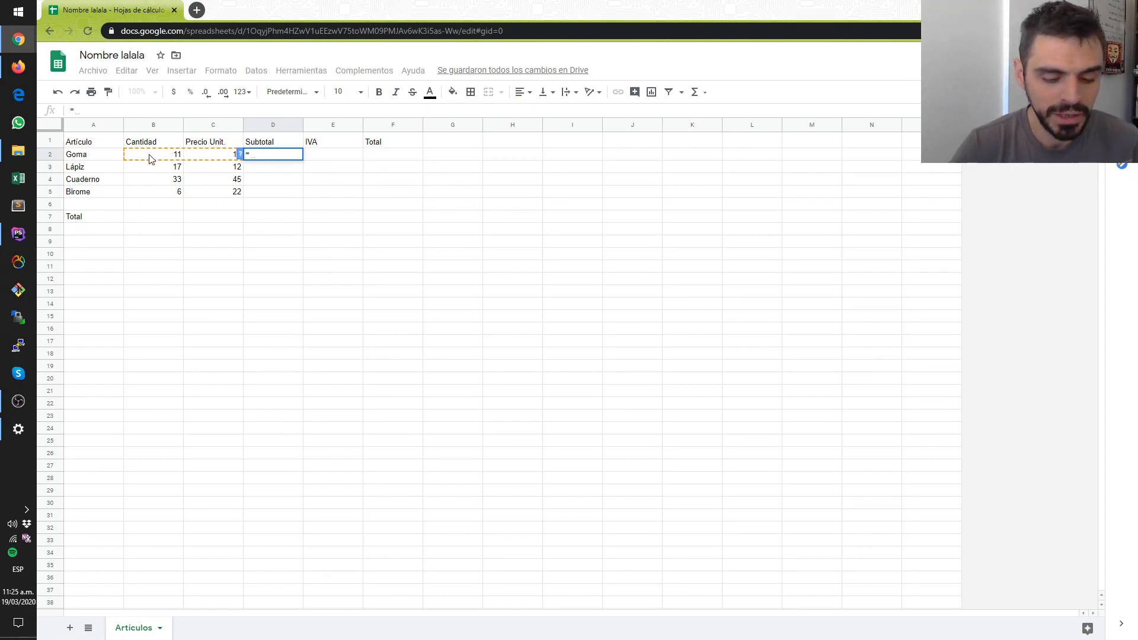
pyautogui.write('B')
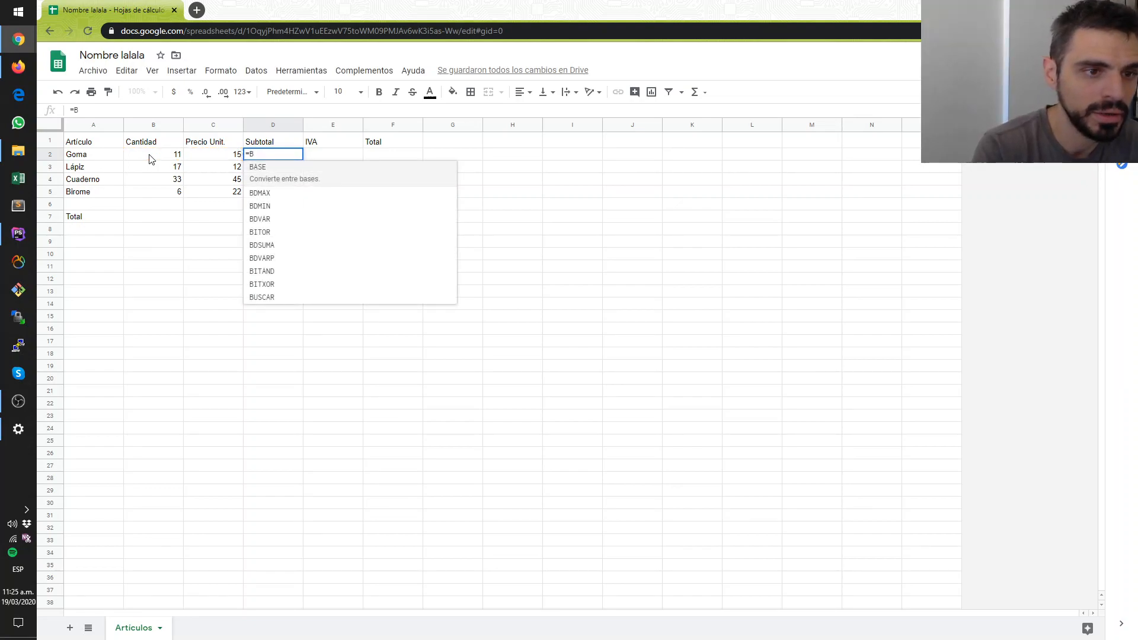
pyautogui.write('2')
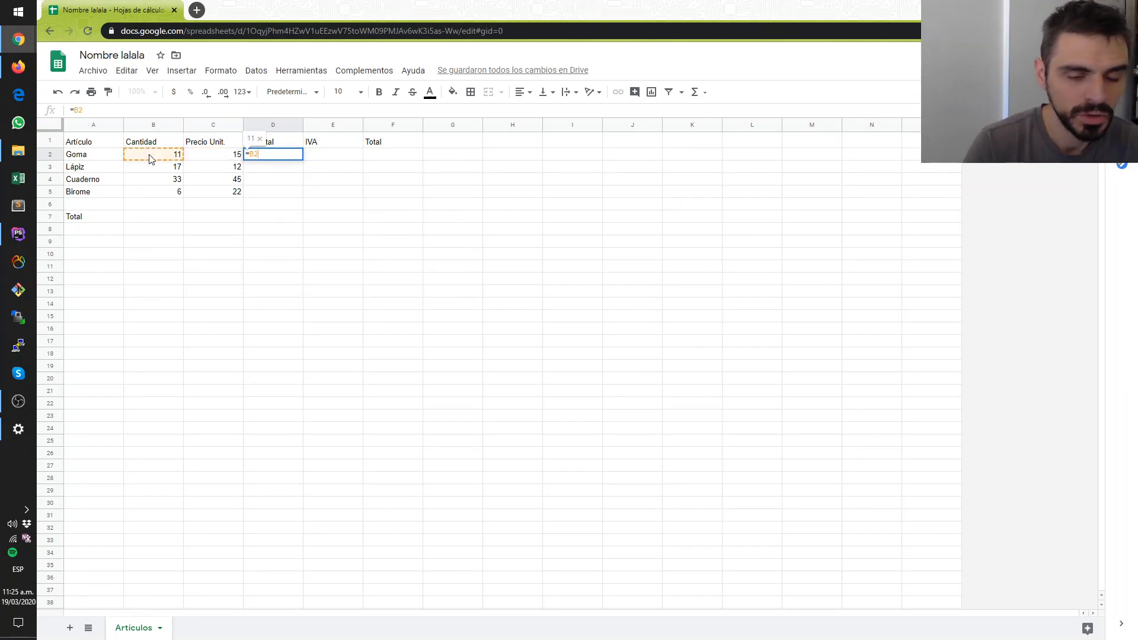
pyautogui.write('*')
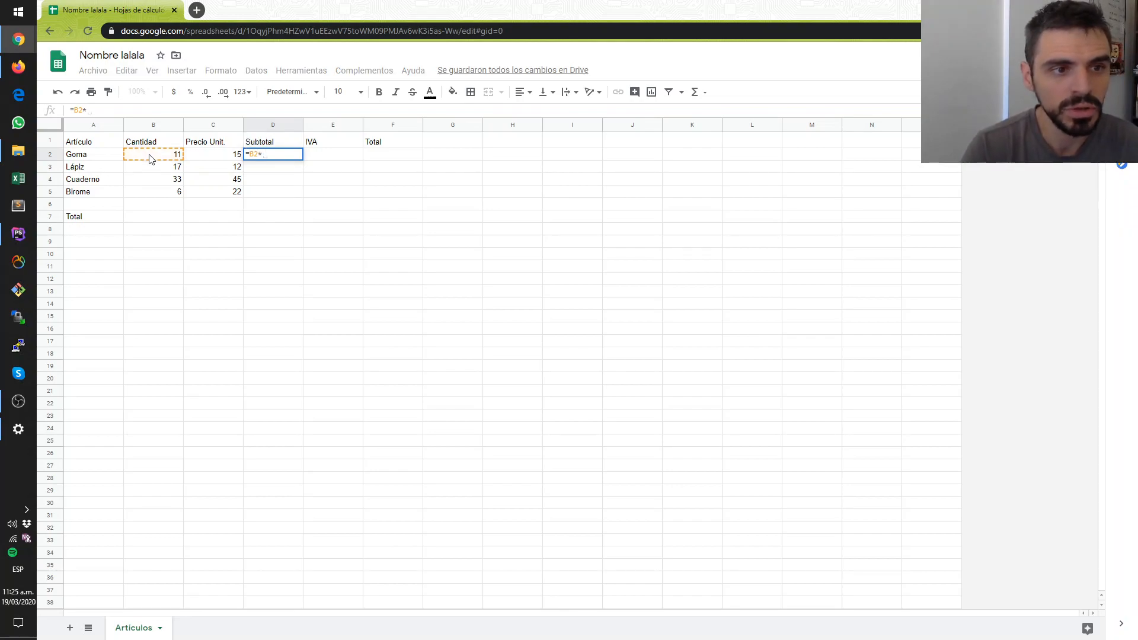
pyautogui.write('C')
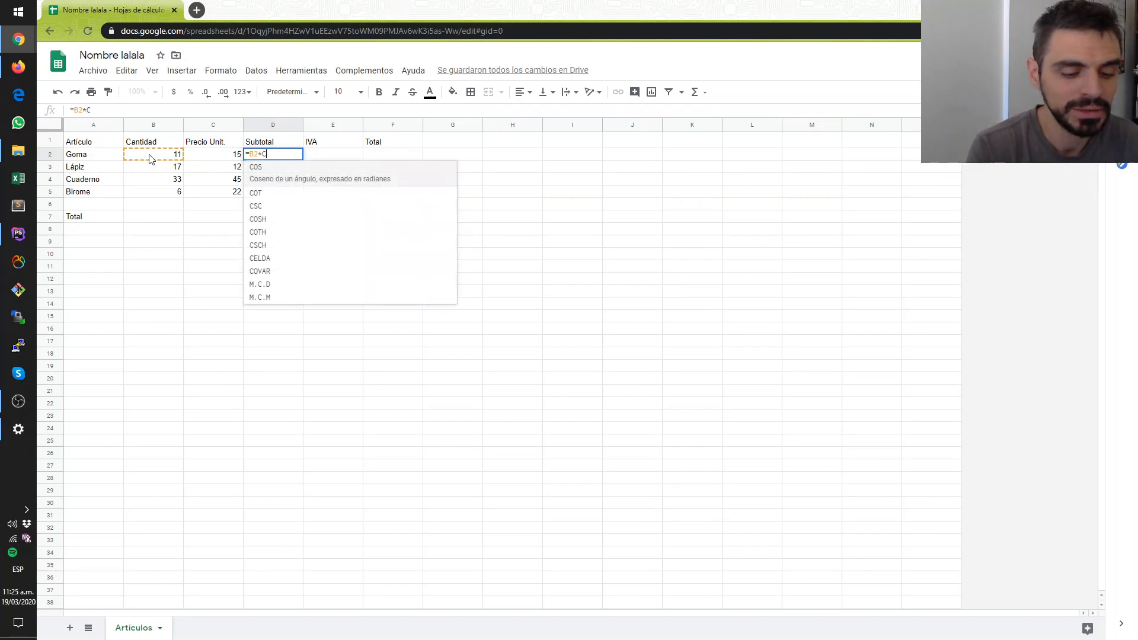
pyautogui.write('2')
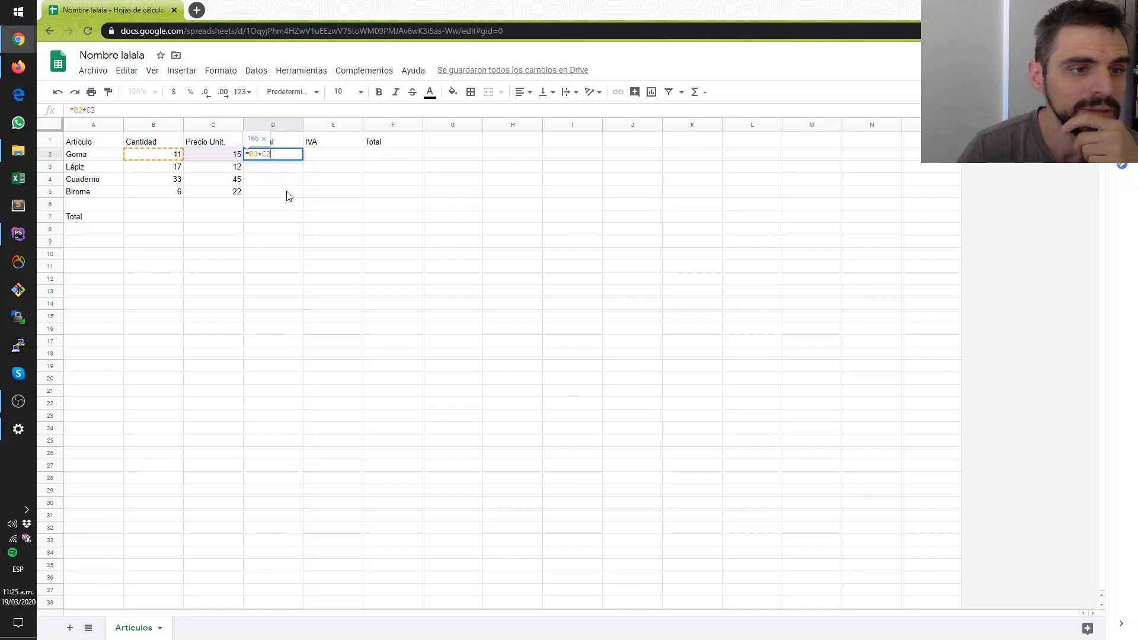
pyautogui.click(276, 156)
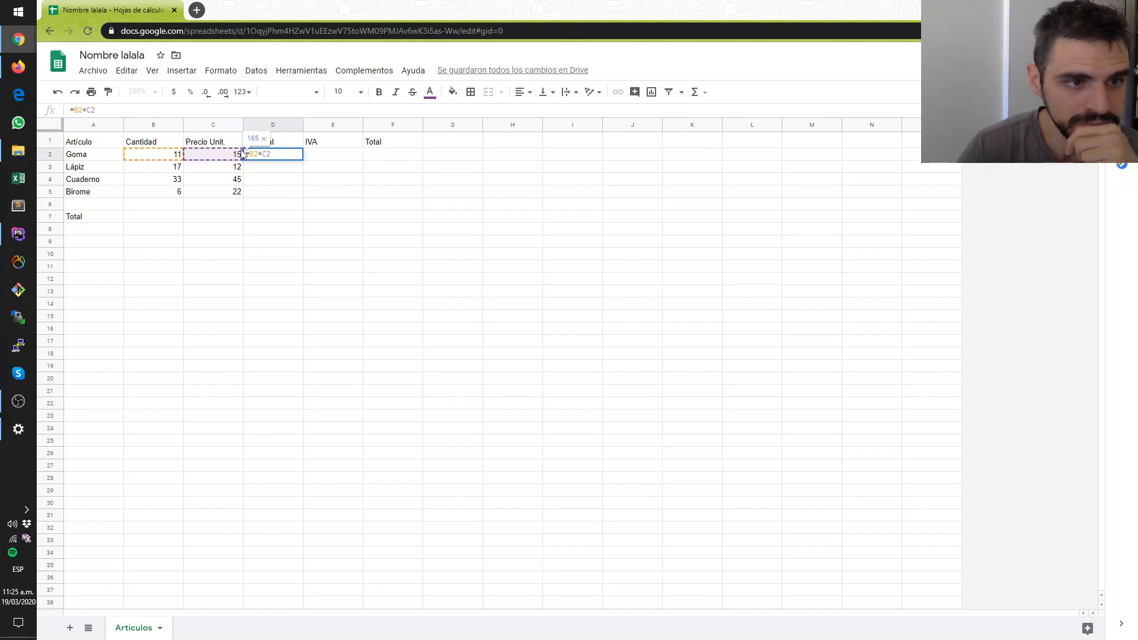
pyautogui.doubleClick(266, 154)
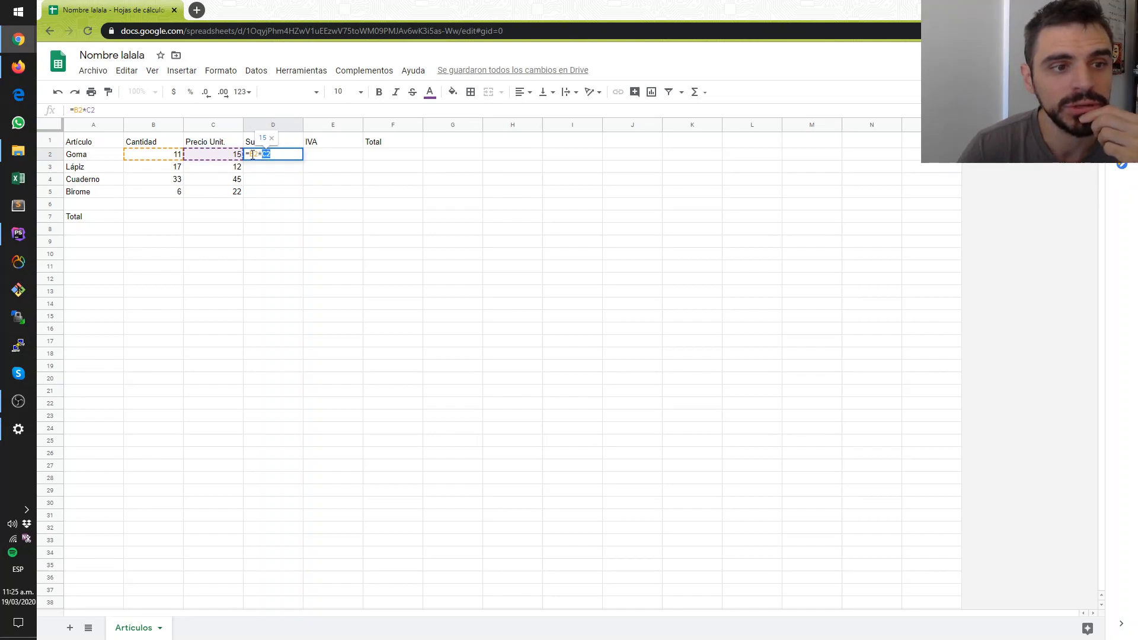
pyautogui.click(283, 156)
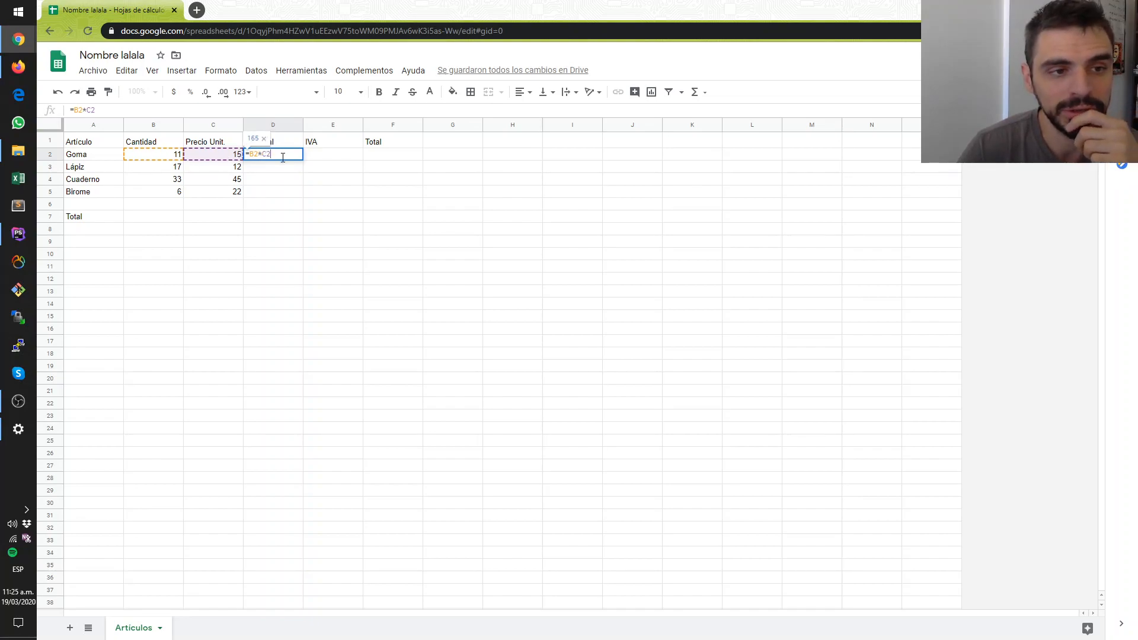
pyautogui.press('Return')
pyautogui.press('Up')
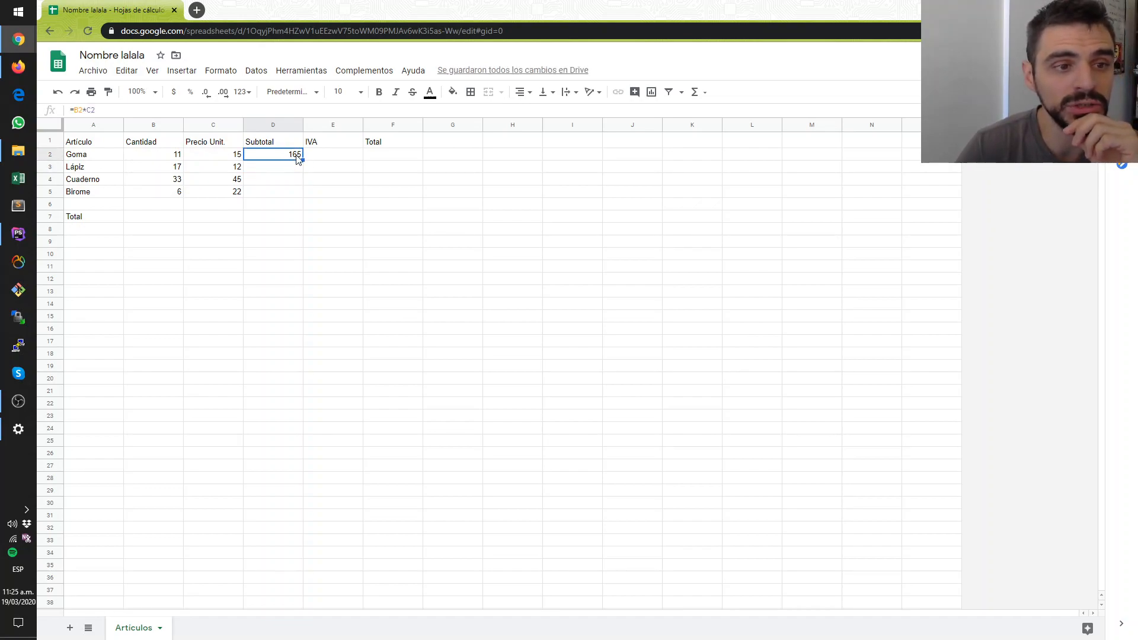
pyautogui.tripleClick(110, 112)
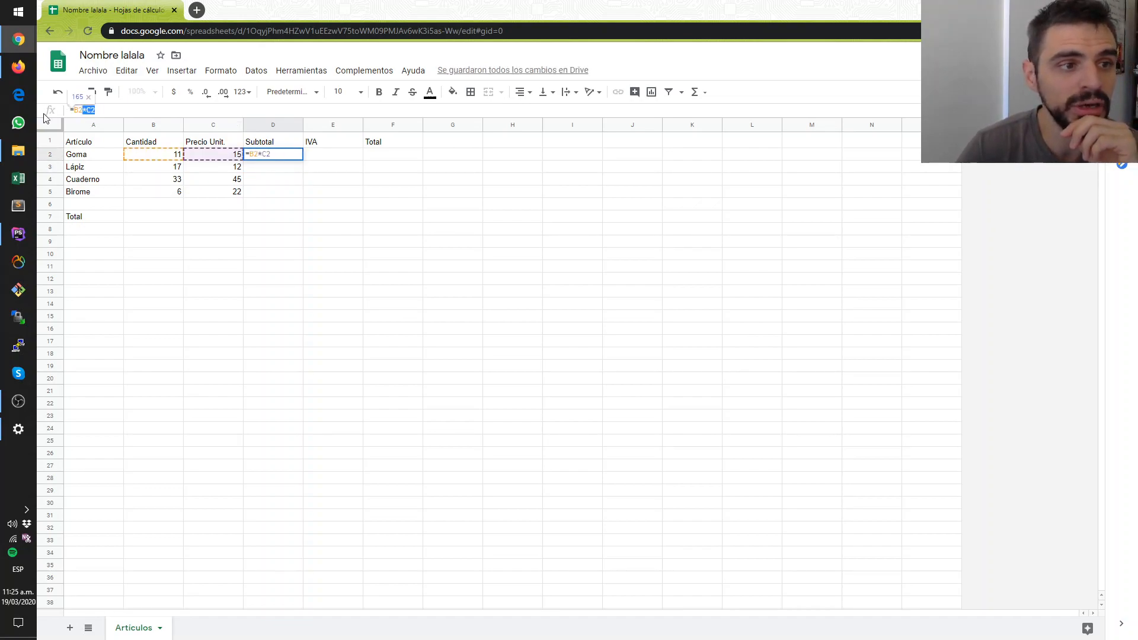
pyautogui.click(102, 109)
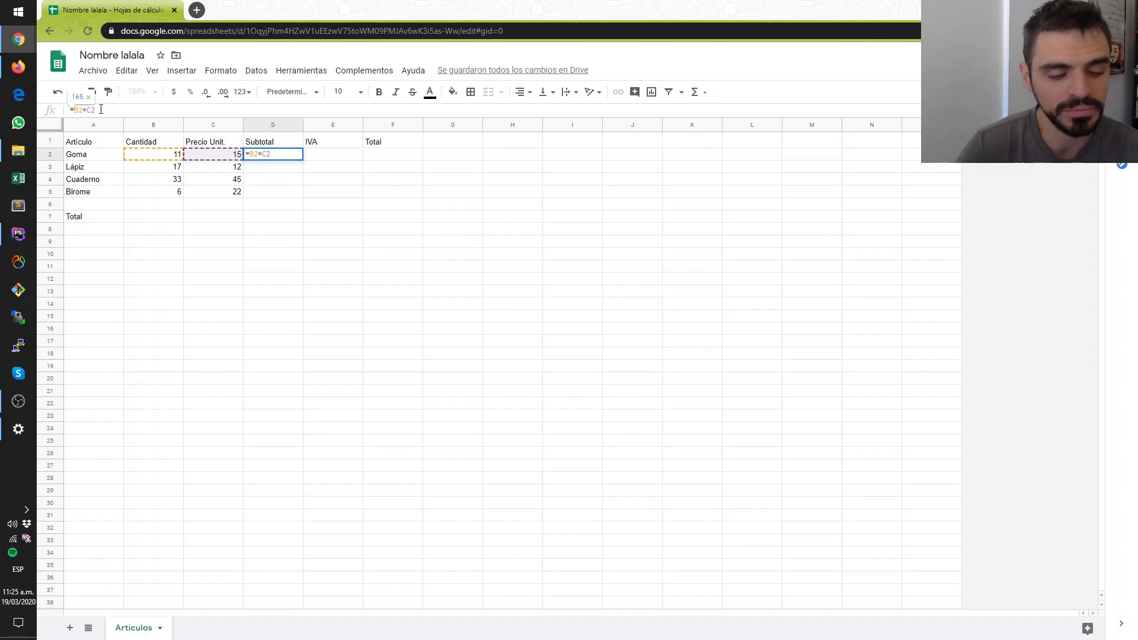
pyautogui.press('Return')
# - Calculate the Lápiz subtotal in D3 with =B3*C3, picking the quantity and unit price cells as references
pyautogui.click(296, 170)
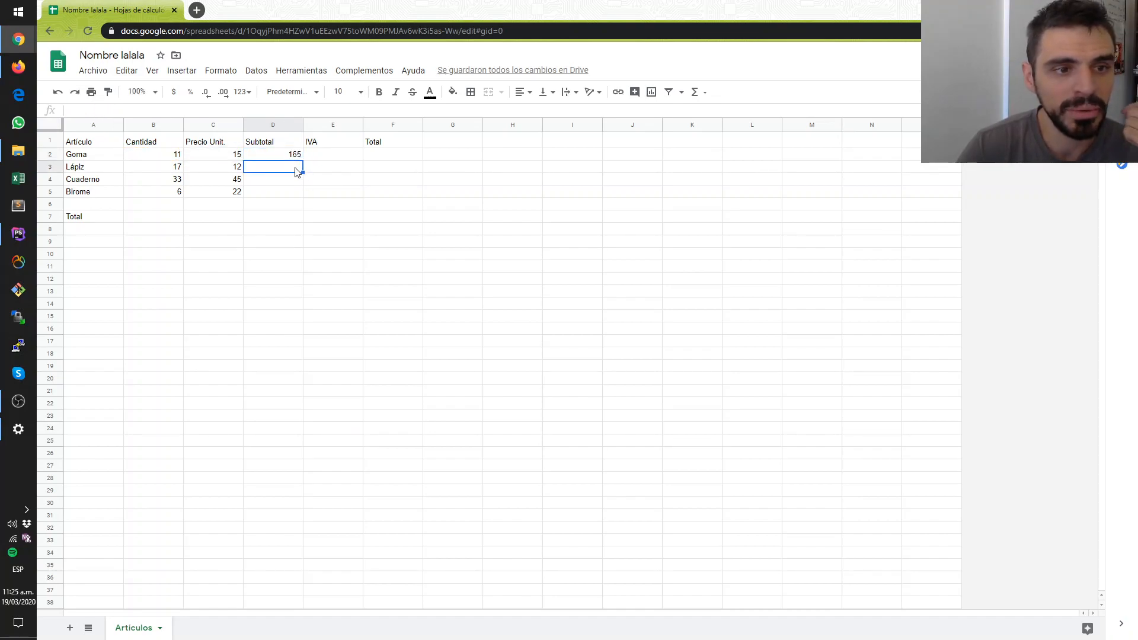
pyautogui.write('=')
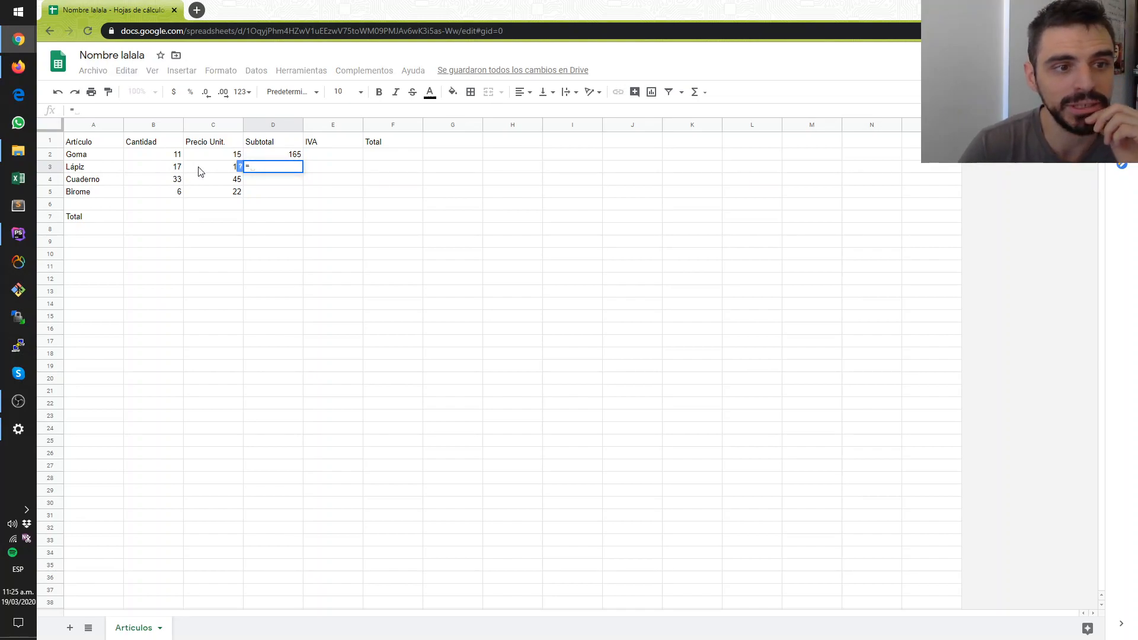
pyautogui.click(162, 170)
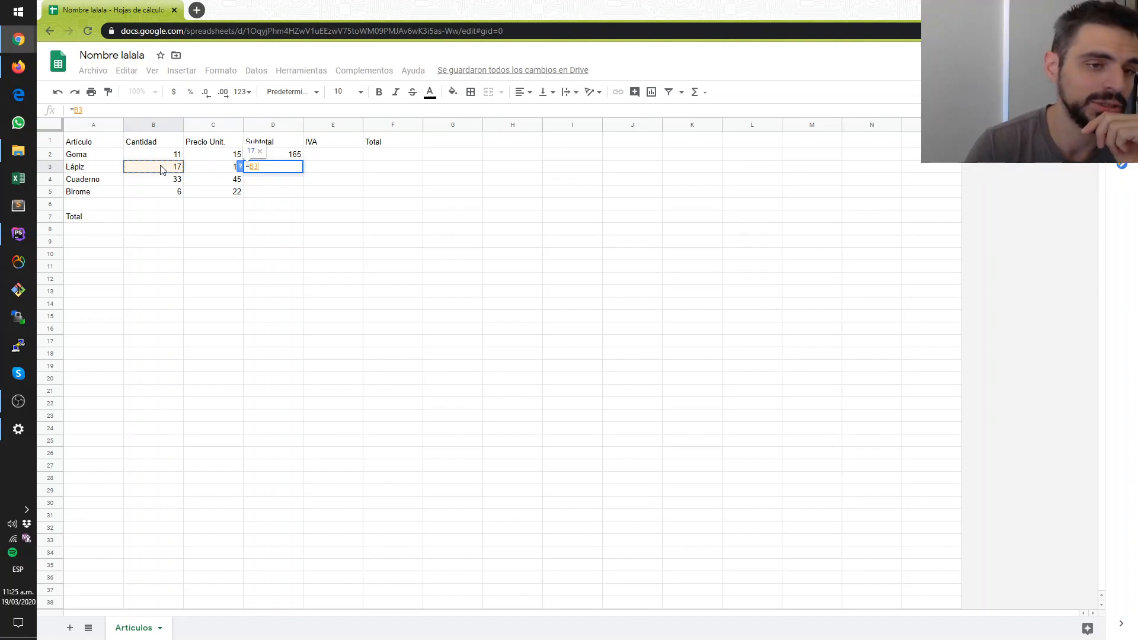
pyautogui.write('*')
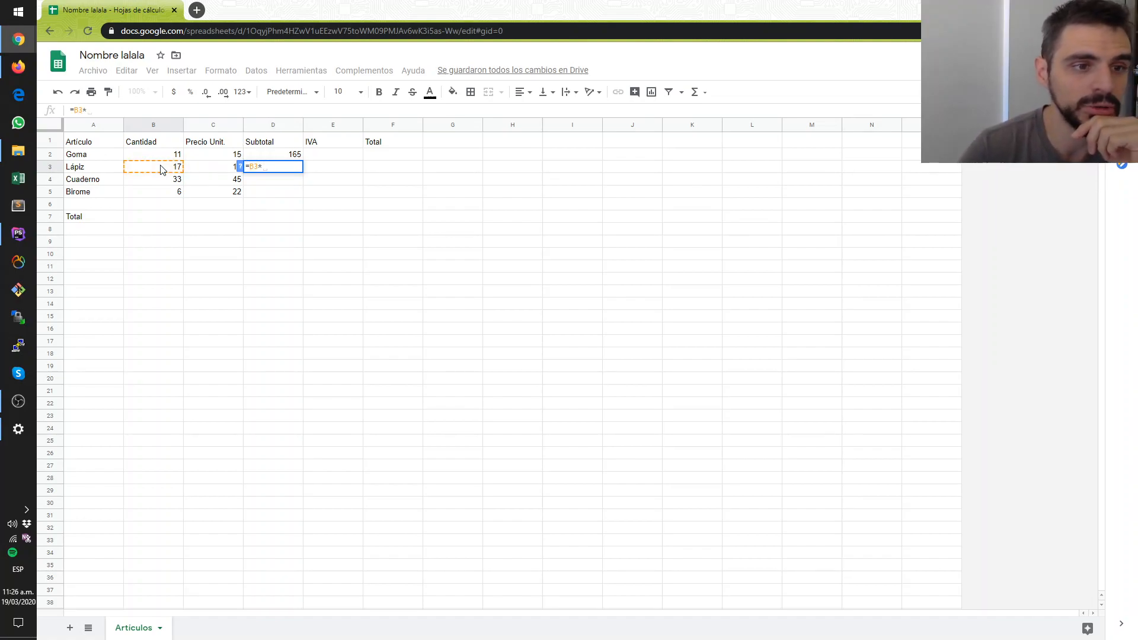
pyautogui.click(223, 170)
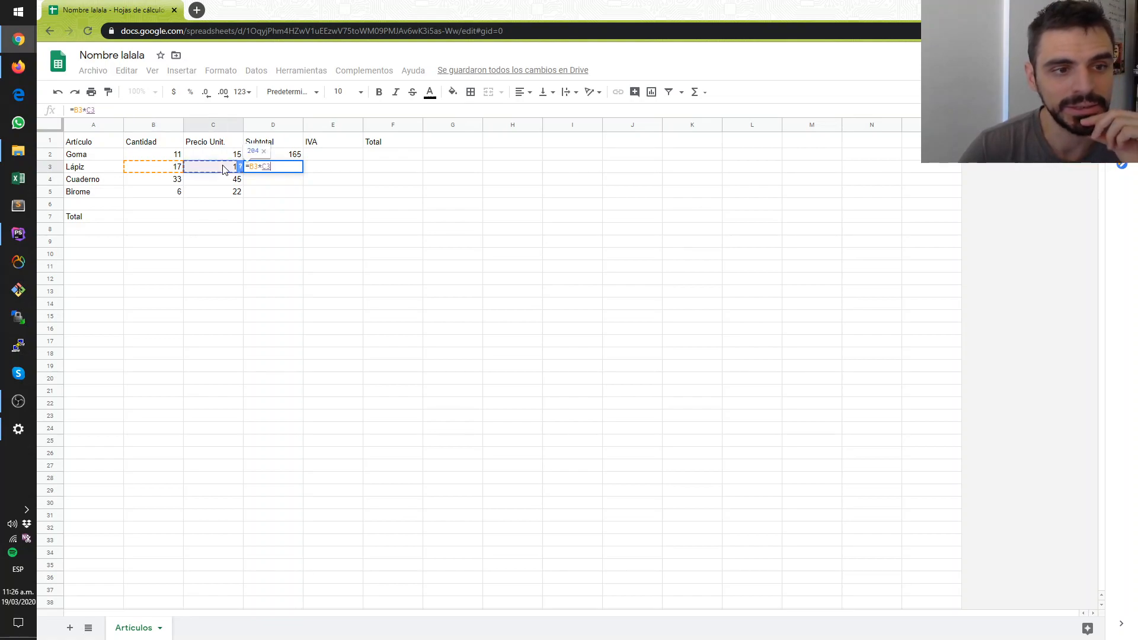
pyautogui.press('Return')
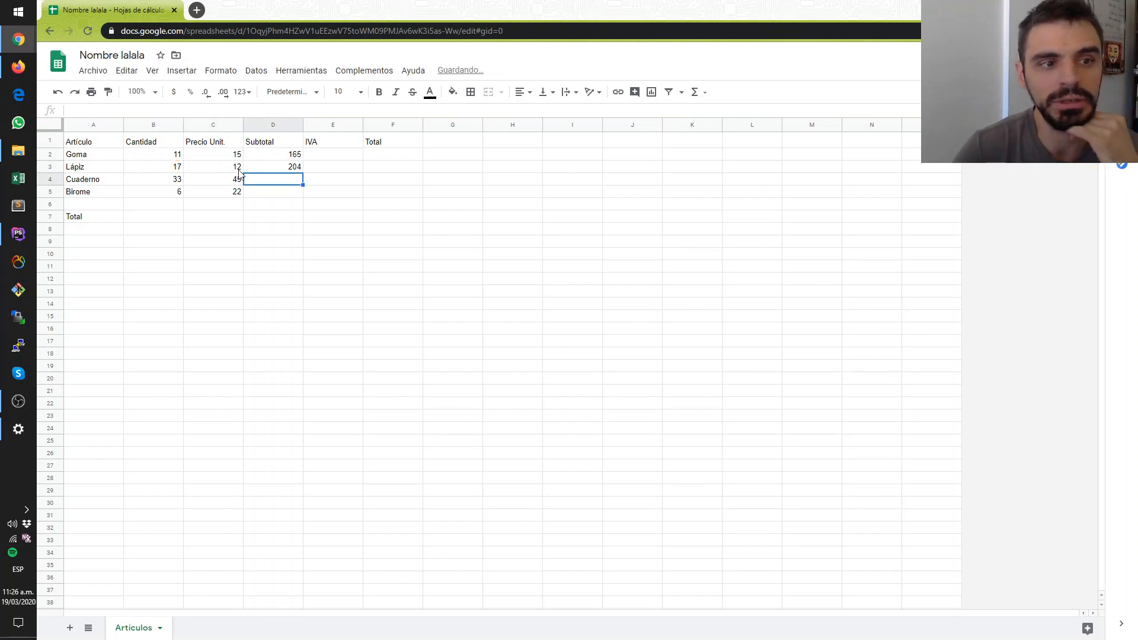
# - Compare the subtotal formulas in D2 and D3, and examine the remaining subtotal cells D4 and D5
pyautogui.click(261, 170)
pyautogui.click(264, 158)
pyautogui.click(268, 170)
pyautogui.click(263, 156)
pyautogui.click(268, 170)
pyautogui.click(265, 158)
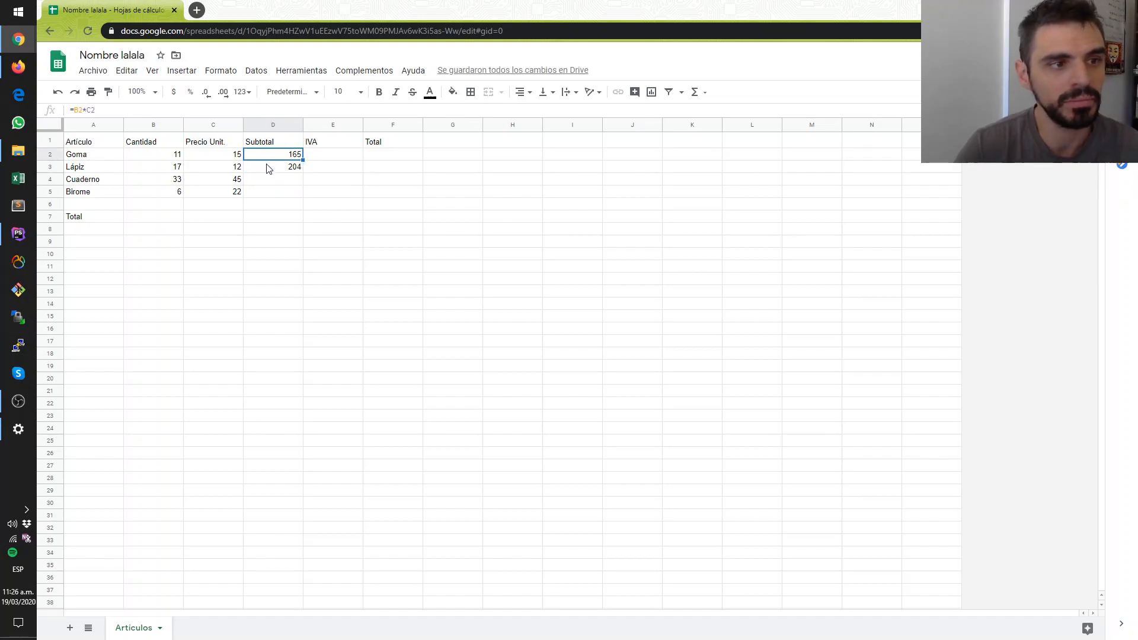
pyautogui.click(266, 167)
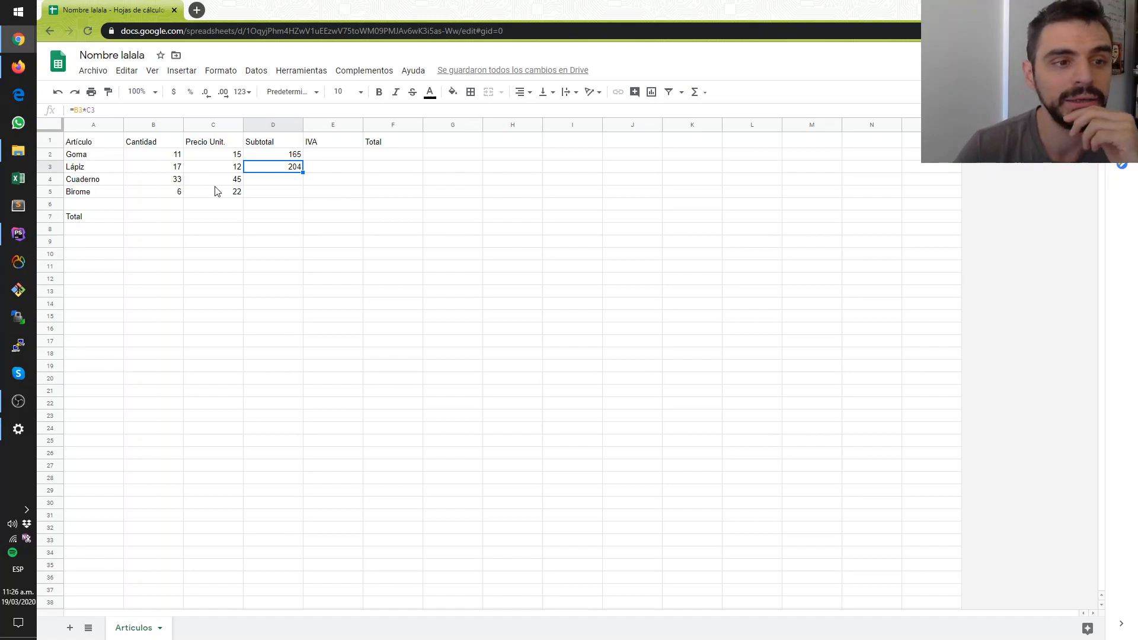
pyautogui.click(283, 184)
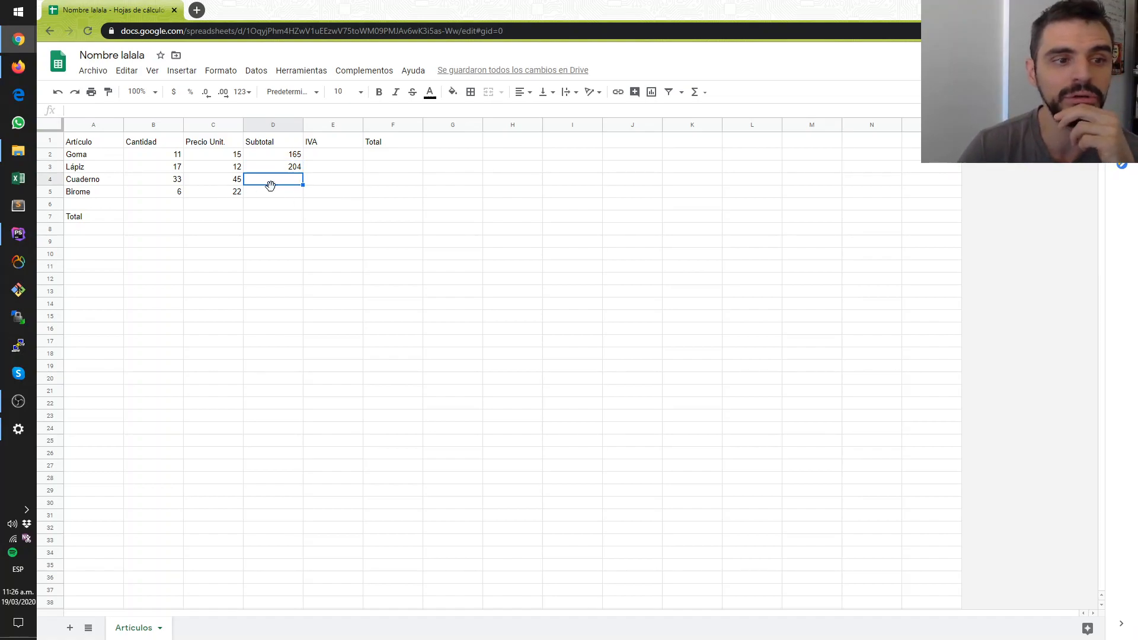
pyautogui.click(276, 196)
pyautogui.click(289, 180)
# - Fill the Lápiz subtotal formula from D3 down to D5 and check the row references in each copy
pyautogui.click(293, 169)
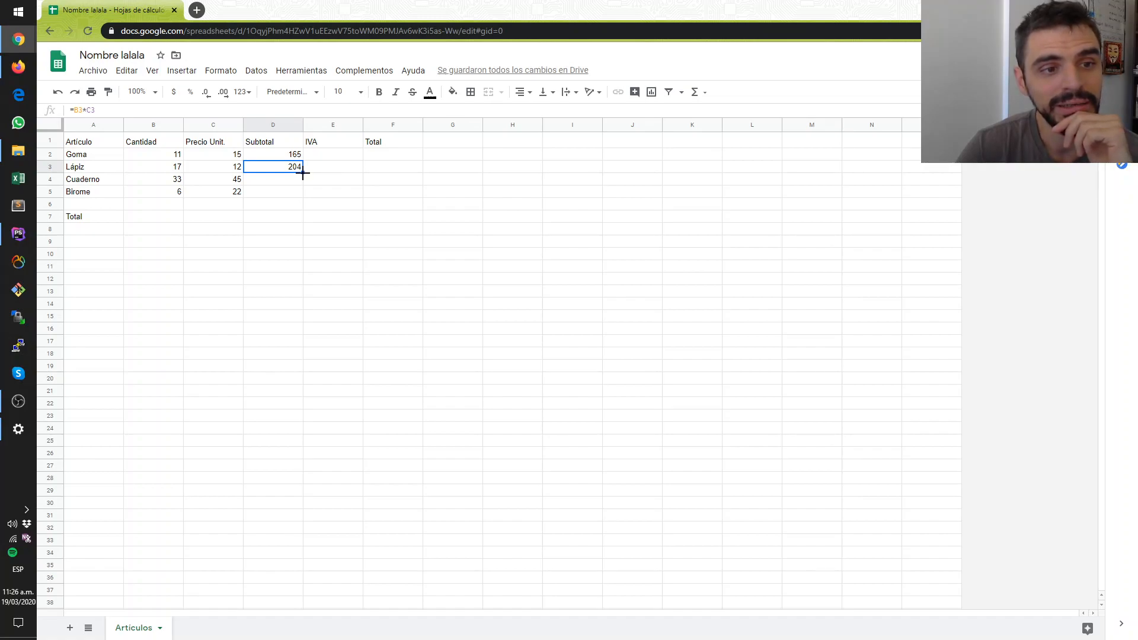
pyautogui.moveTo(303, 174); pyautogui.dragTo(302, 191)
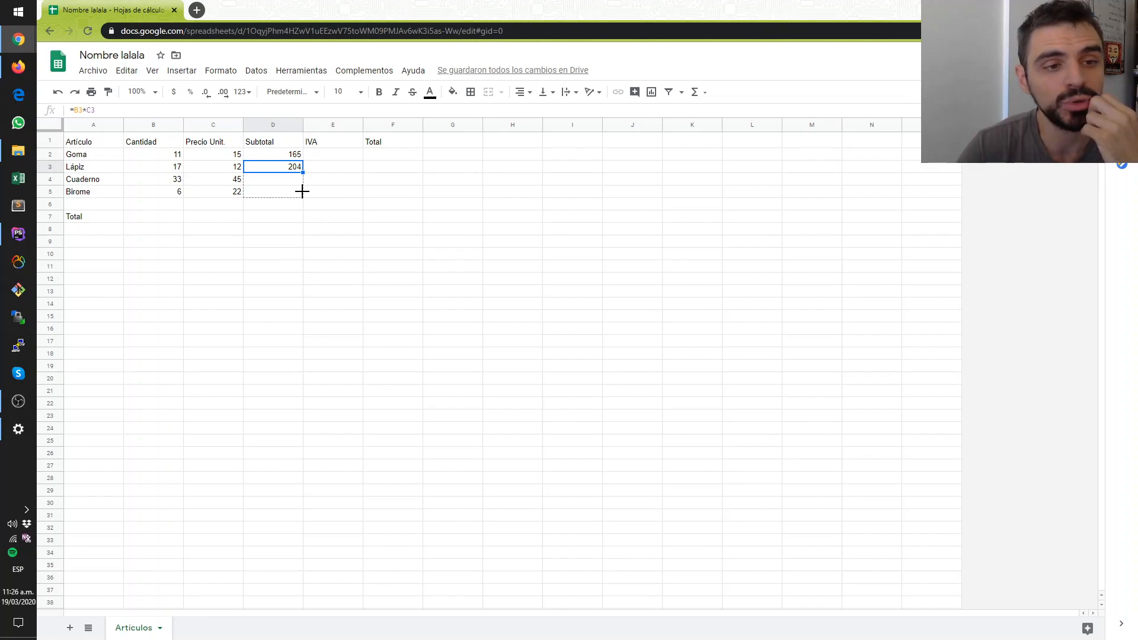
pyautogui.moveTo(302, 191); pyautogui.dragTo(303, 192)
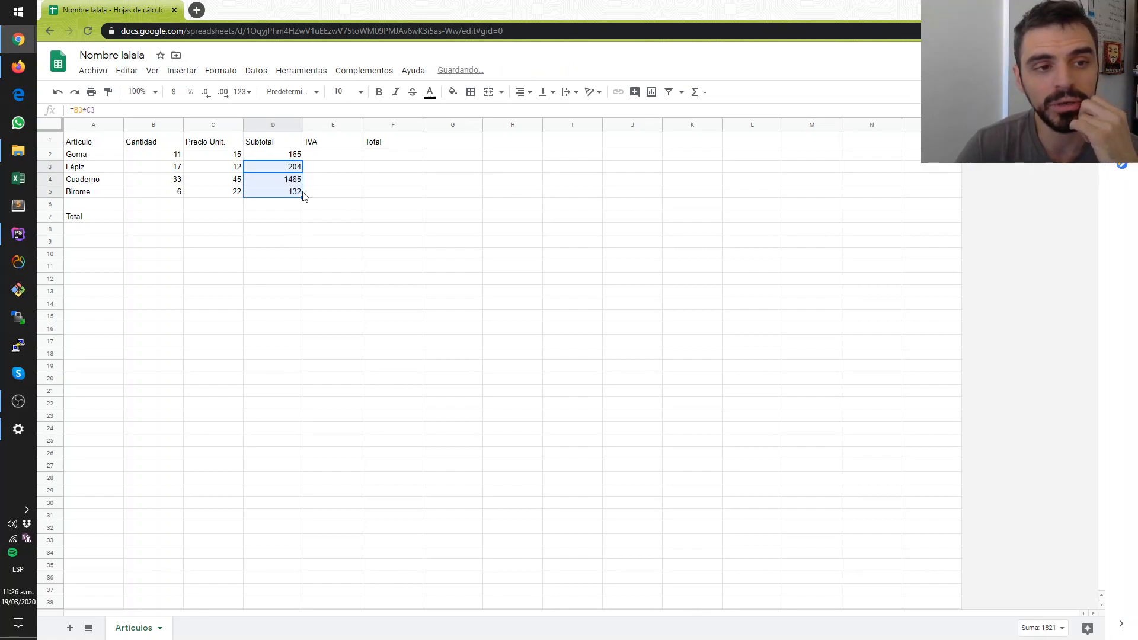
pyautogui.click(298, 195)
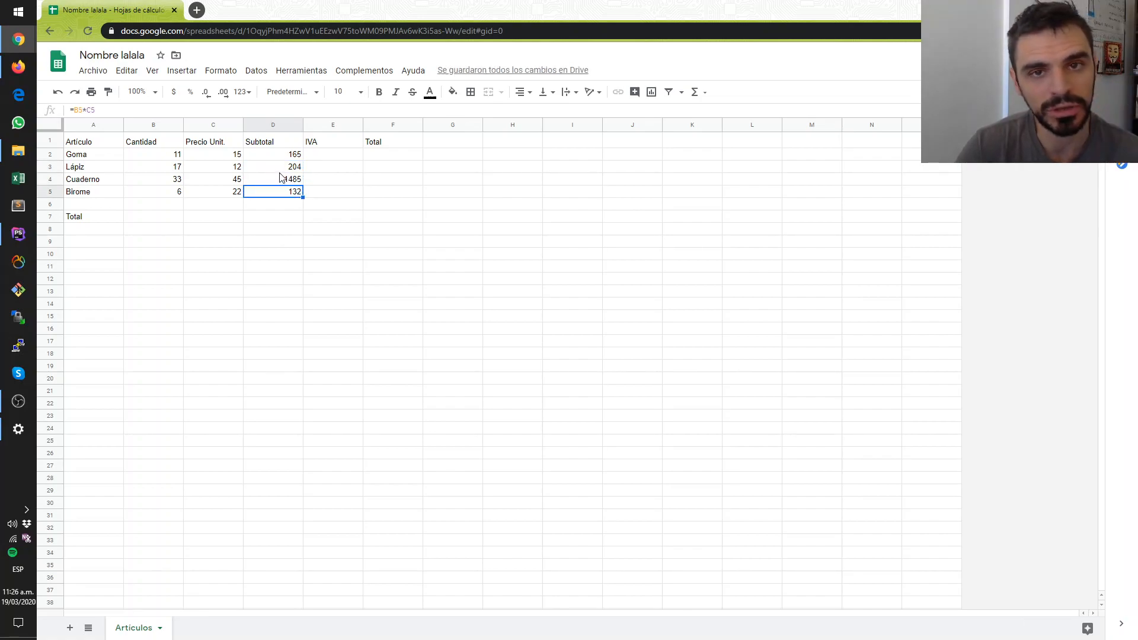
pyautogui.click(285, 168)
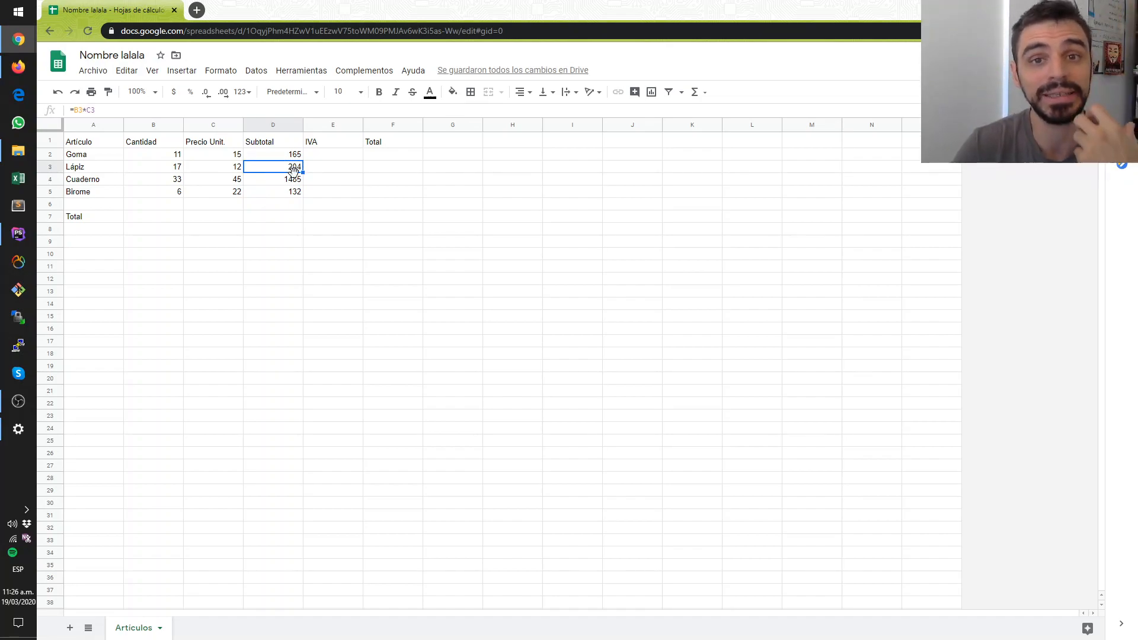
pyautogui.click(289, 182)
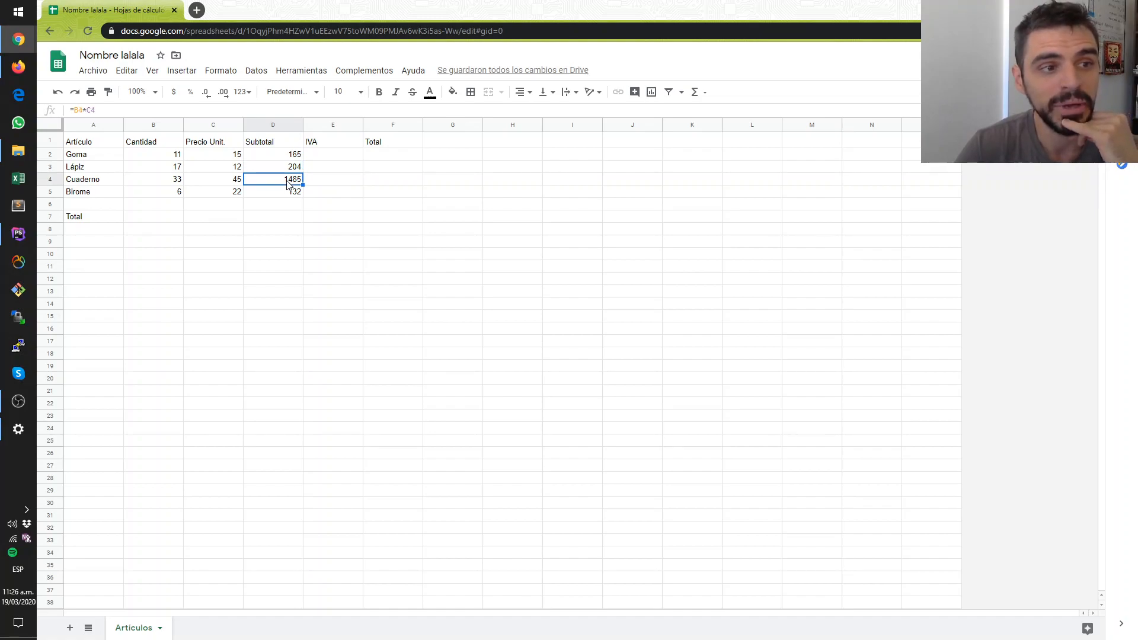
pyautogui.click(297, 196)
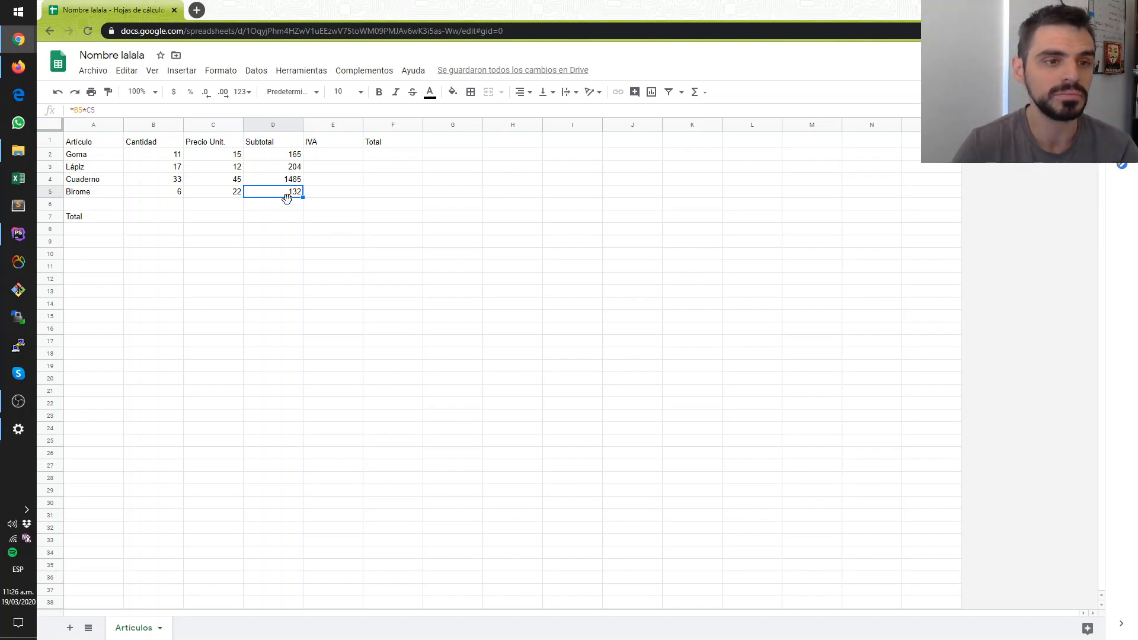
# - Fill the Goma subtotal formula from D2 down through D5
pyautogui.click(283, 156)
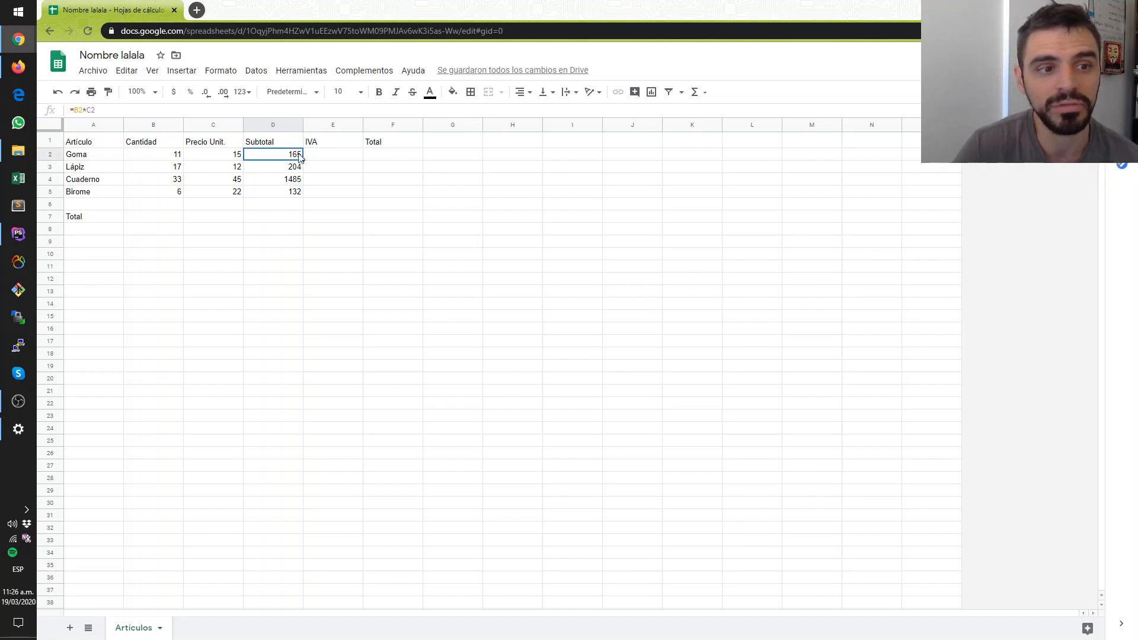
pyautogui.moveTo(303, 160); pyautogui.dragTo(305, 197)
pyautogui.moveTo(295, 239); pyautogui.dragTo(293, 229)
pyautogui.click(288, 169)
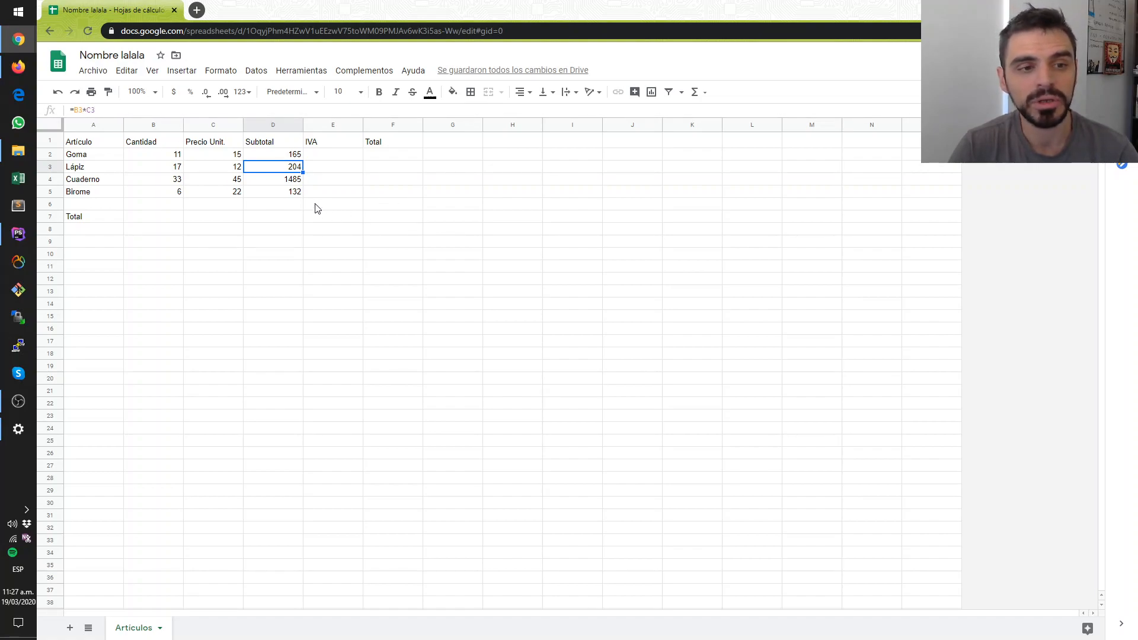
# - Clear the contents of the Subtotal cells D2:D8
pyautogui.moveTo(300, 229); pyautogui.dragTo(283, 158)
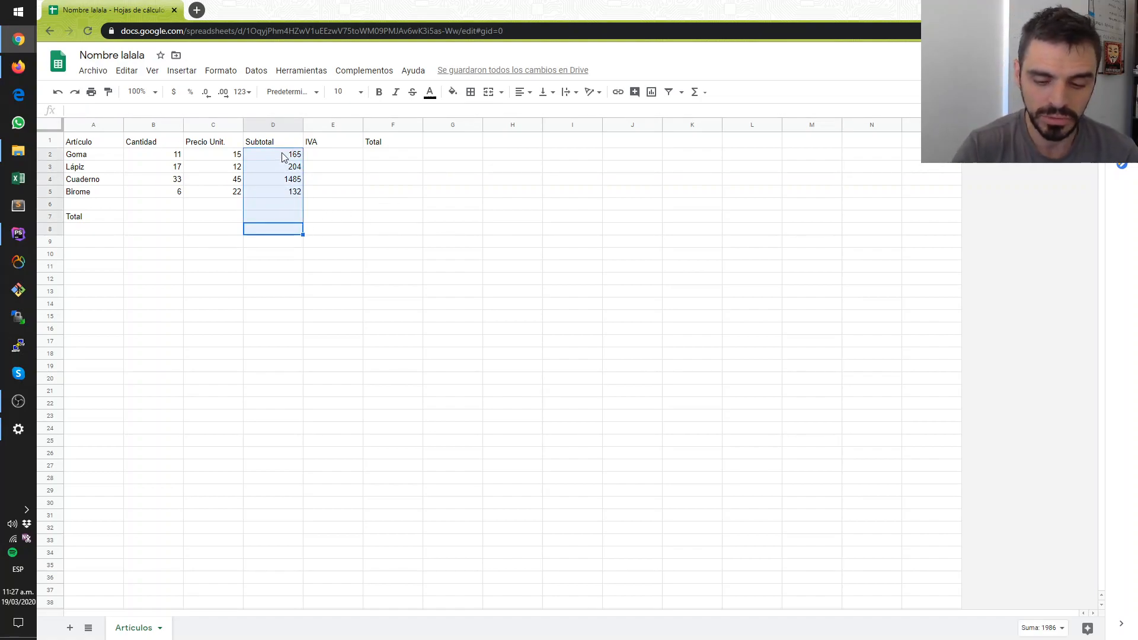
pyautogui.press('Delete')
# - Enter B2*C2 without an equals sign in the Goma Subtotal cell D2
pyautogui.click(282, 155)
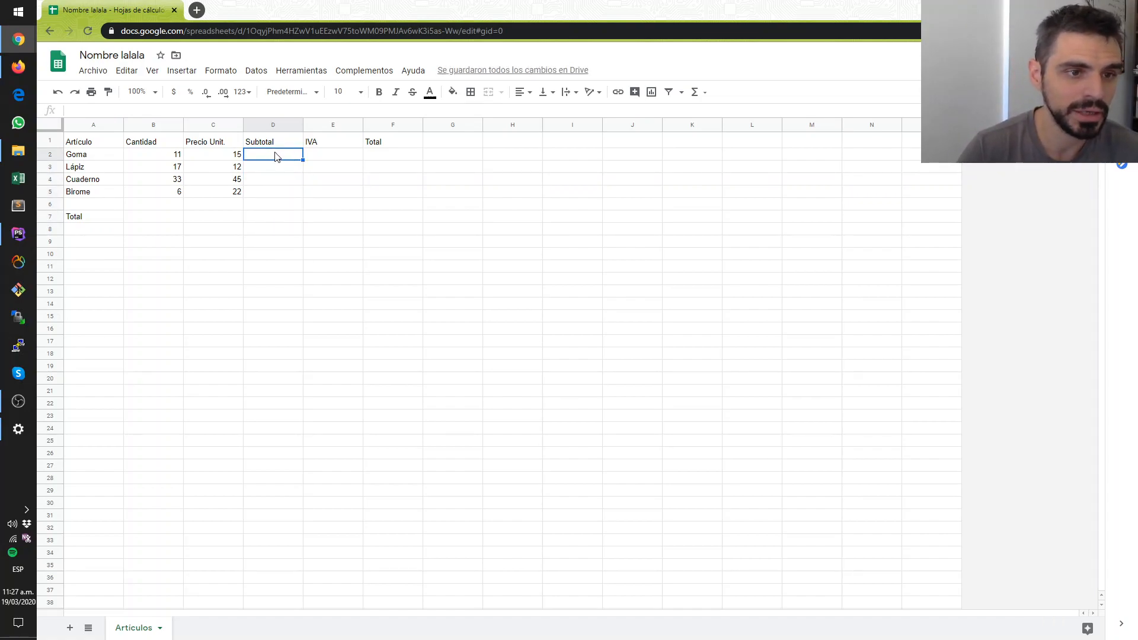
pyautogui.write('B2')
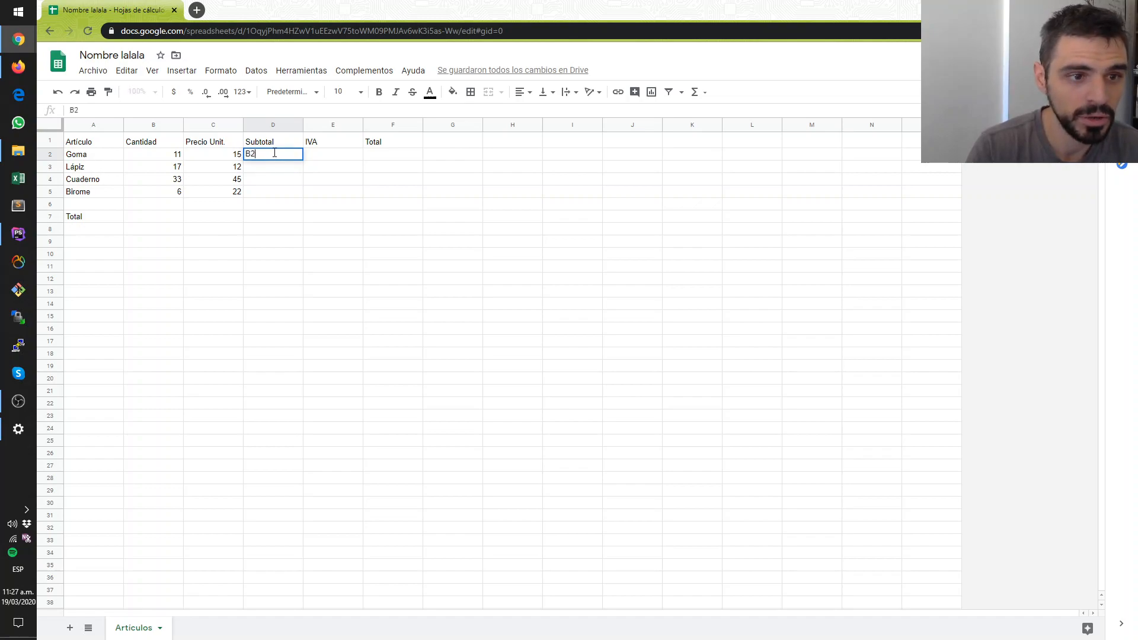
pyautogui.write('2')
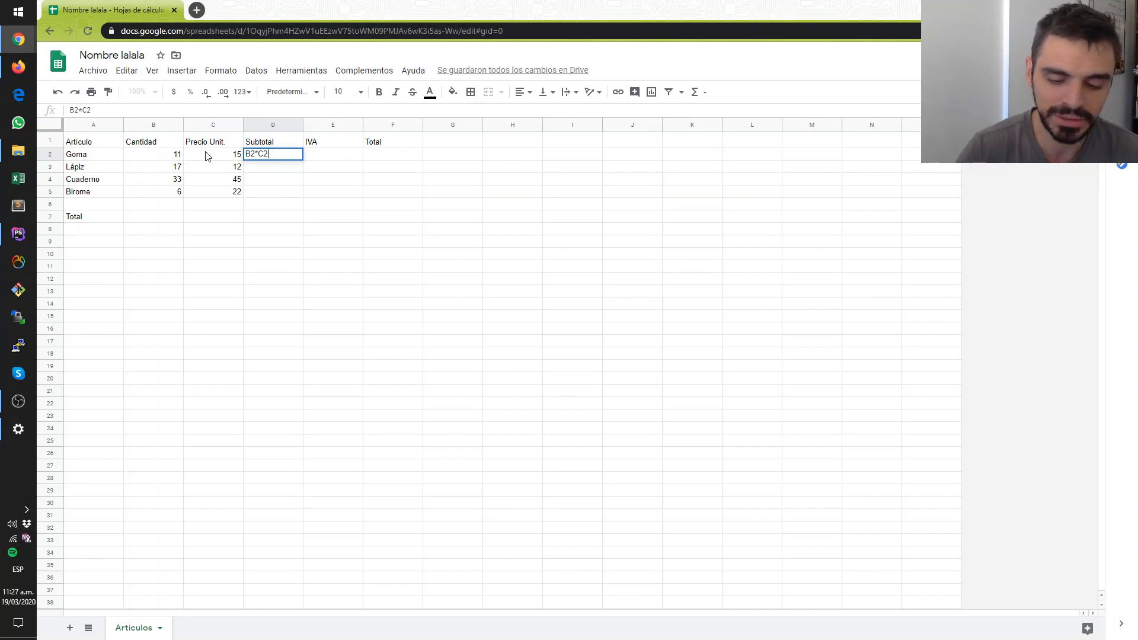
pyautogui.press('Return')
# - Enter the sample text hdhdhdh in the Lápiz Subtotal cell D3
pyautogui.click(273, 177)
pyautogui.click(270, 159)
pyautogui.click(278, 171)
pyautogui.write('hdhdhdh')
pyautogui.press('Return')
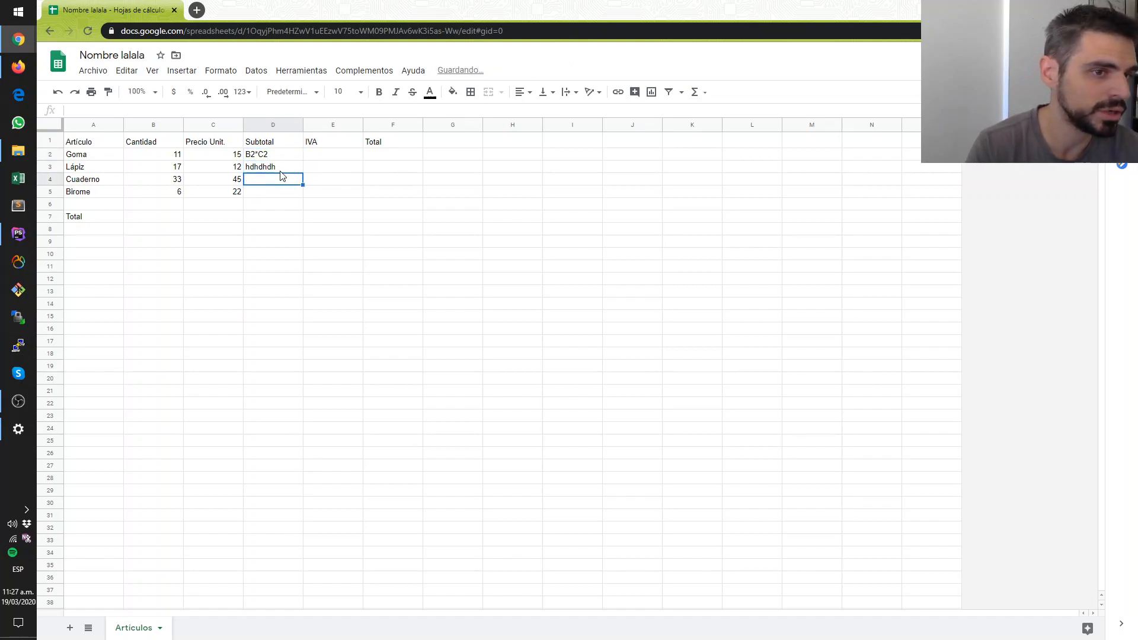
# - Add an equals sign at the start of D2's entry so the formula is =B2*C2
pyautogui.click(257, 155)
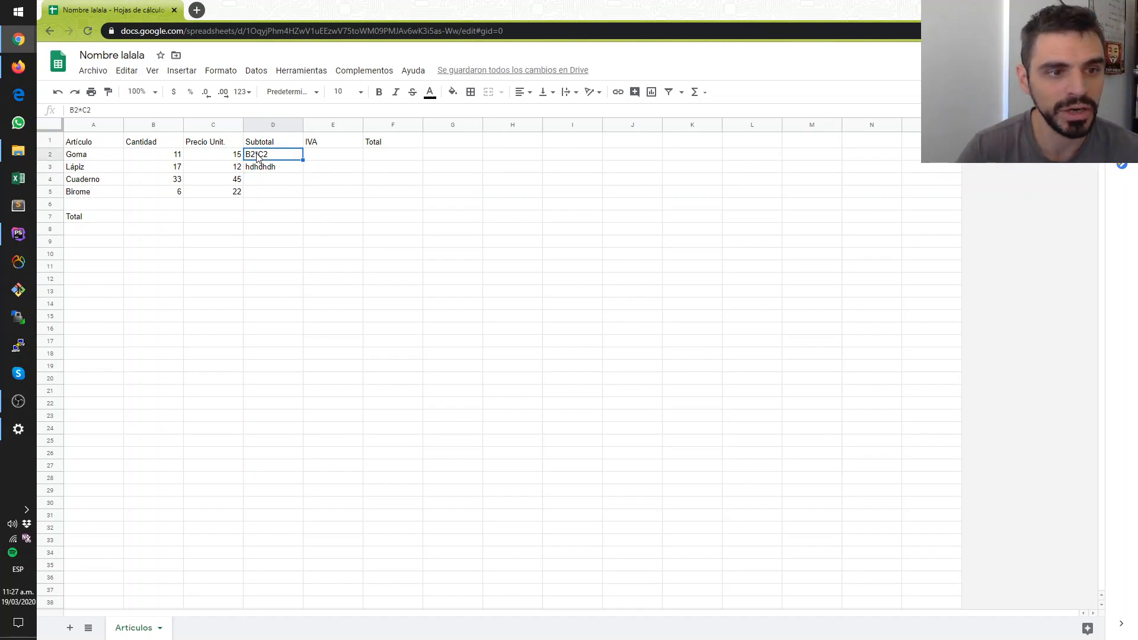
pyautogui.click(71, 111)
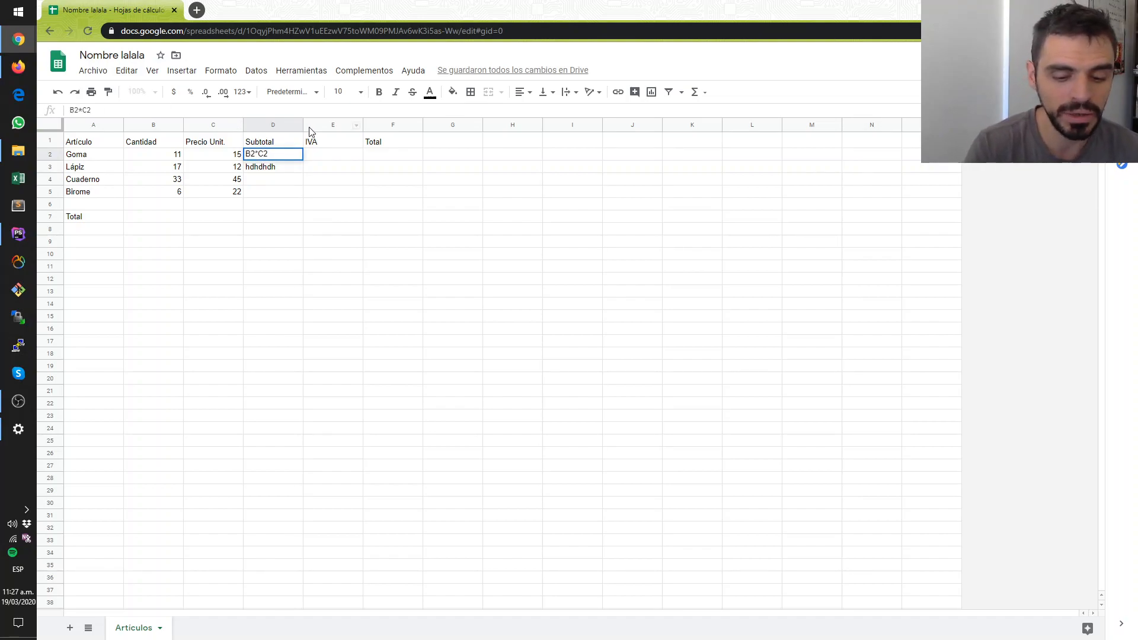
pyautogui.write('=')
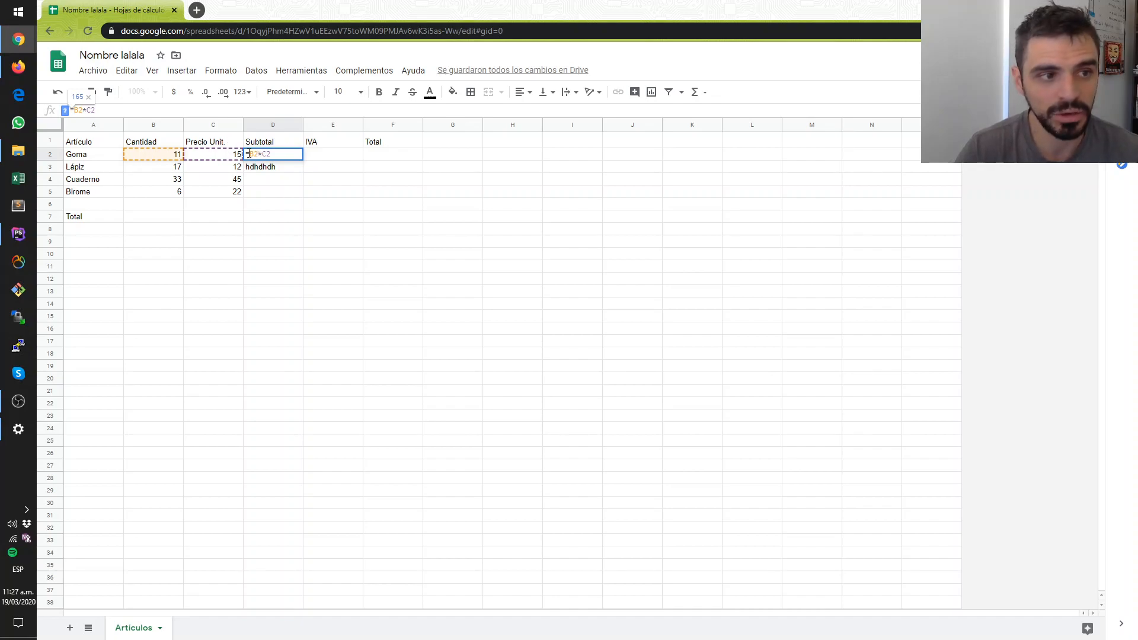
pyautogui.press('Return')
pyautogui.click(287, 158)
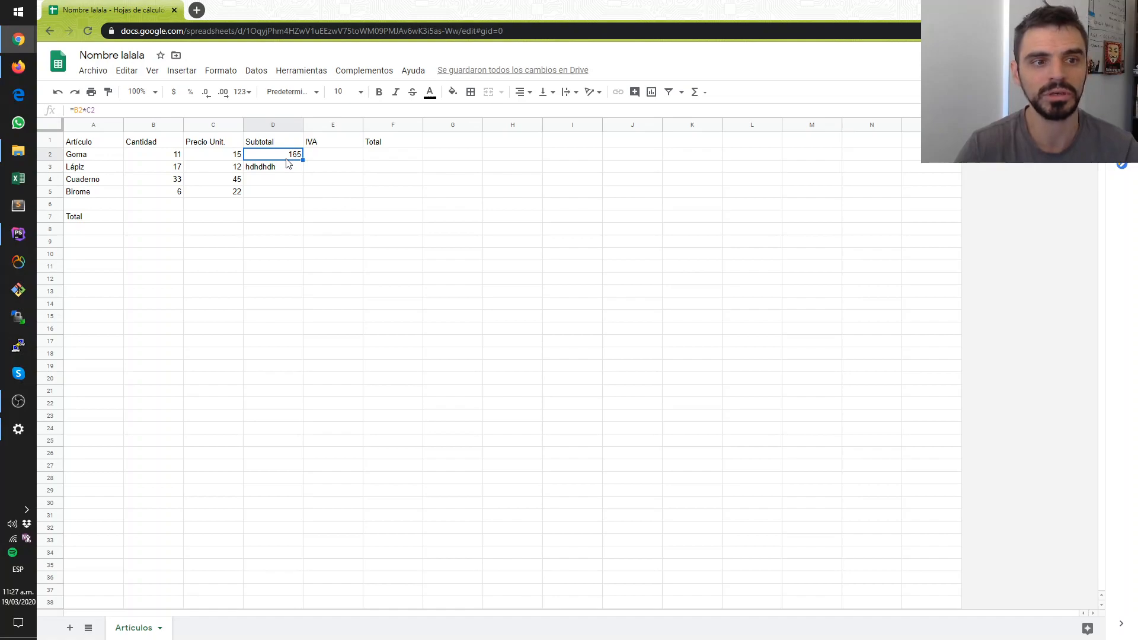
pyautogui.moveTo(303, 161)
pyautogui.mouseDown()
pyautogui.moveTo(304, 190)
pyautogui.moveTo(302, 157)
pyautogui.mouseUp()
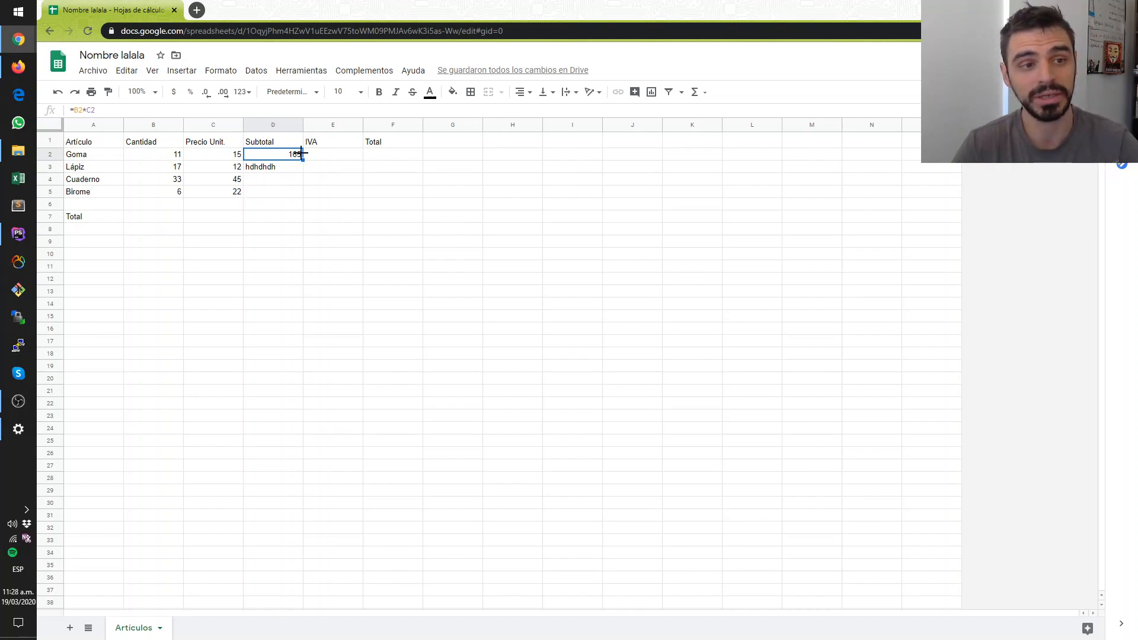
# - Enter the sample values a in Subtotal cell D4 and 5555 in D5
pyautogui.click(264, 170)
pyautogui.click(265, 178)
pyautogui.write('a')
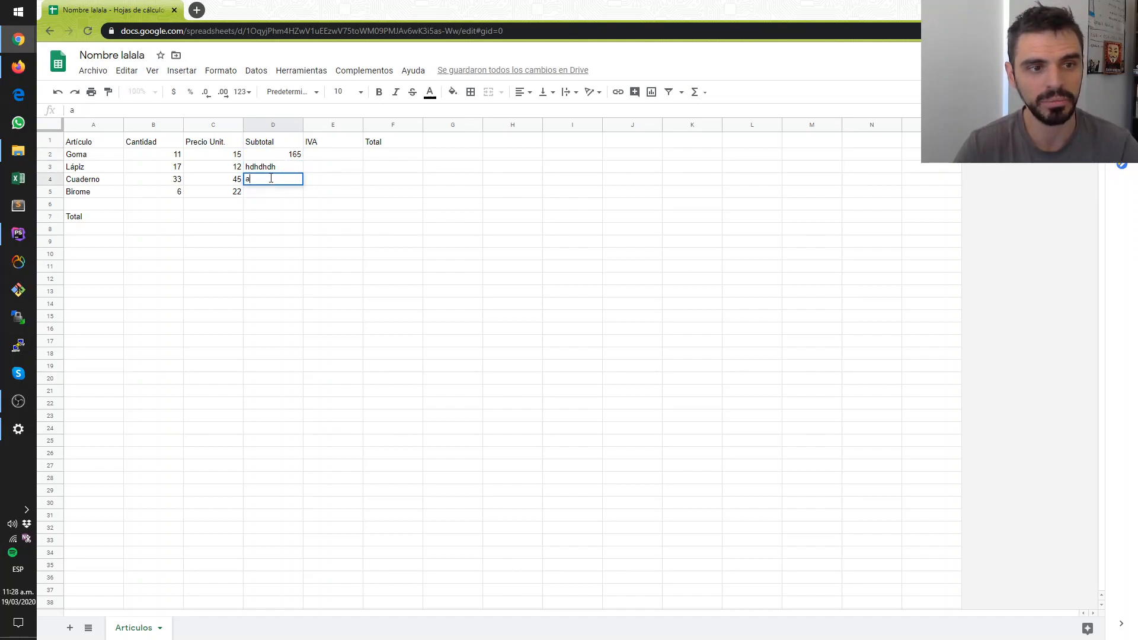
pyautogui.click(267, 196)
pyautogui.write('5555')
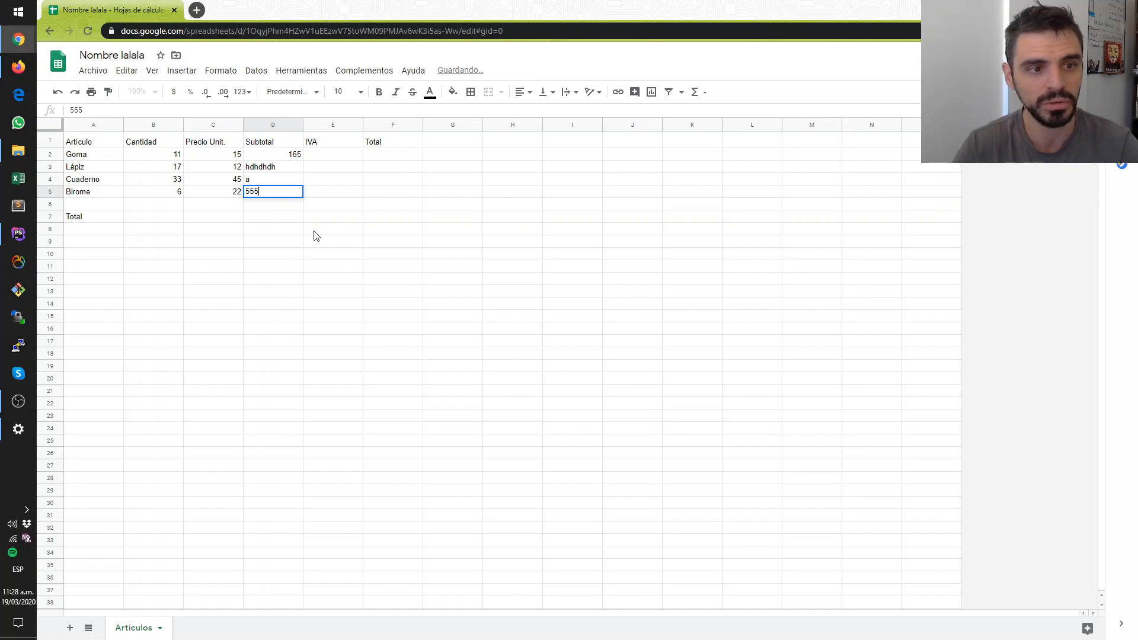
pyautogui.click(316, 234)
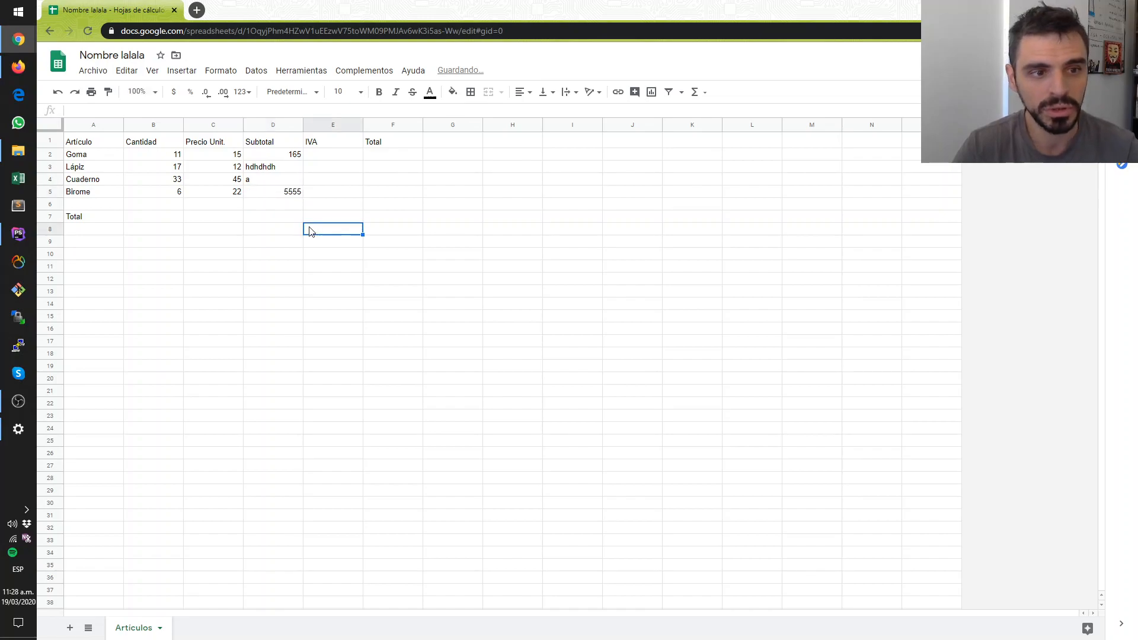
# - Fill D2's subtotal formula down through D5 over the sample entries, and check the row references in each copy
pyautogui.click(296, 196)
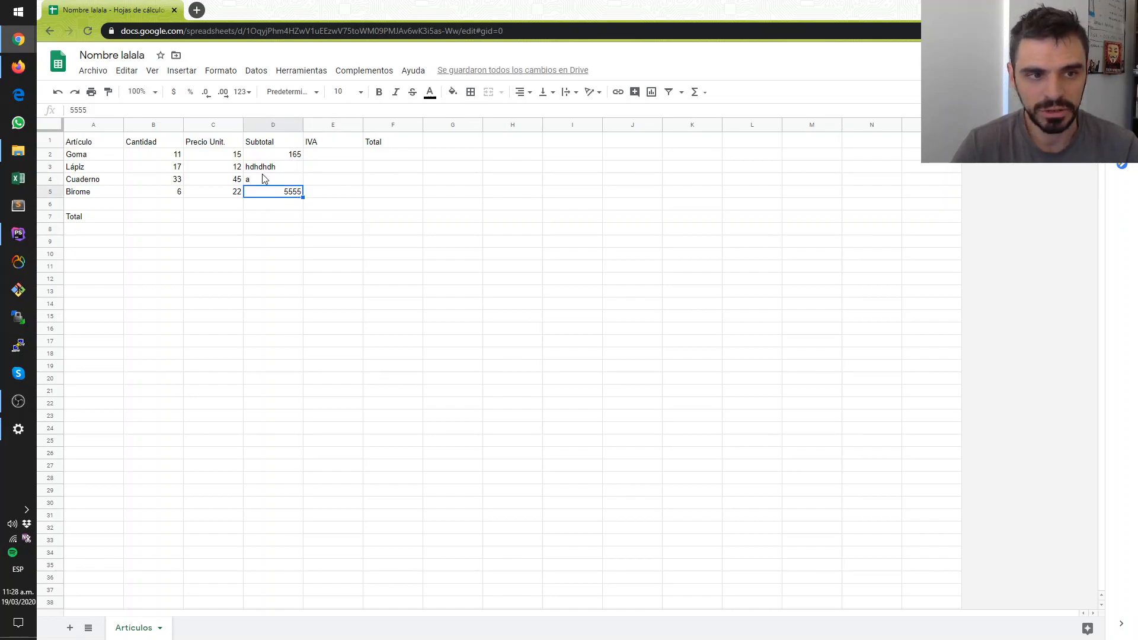
pyautogui.click(293, 229)
pyautogui.click(281, 156)
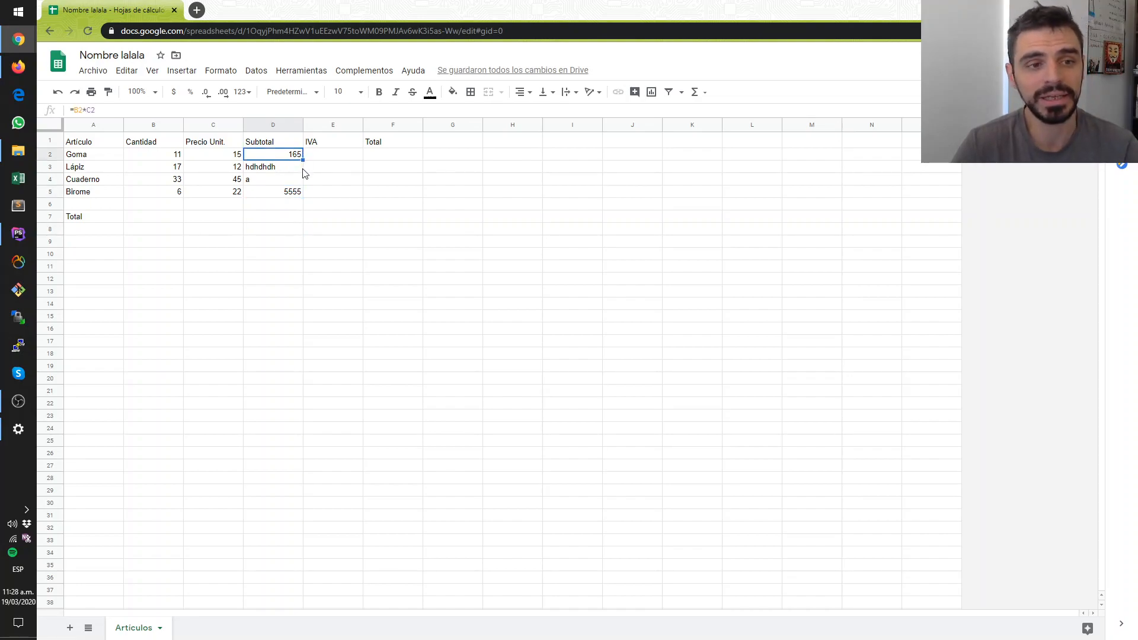
pyautogui.moveTo(303, 161); pyautogui.dragTo(303, 191)
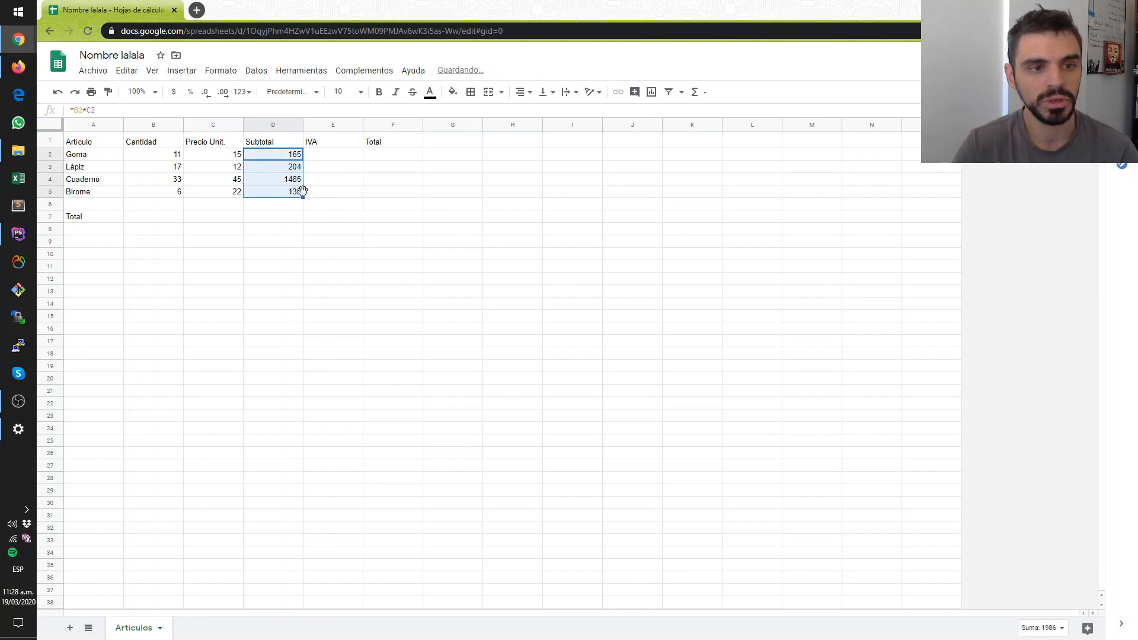
pyautogui.click(287, 229)
pyautogui.click(287, 193)
pyautogui.click(288, 168)
pyautogui.click(290, 181)
pyautogui.click(283, 194)
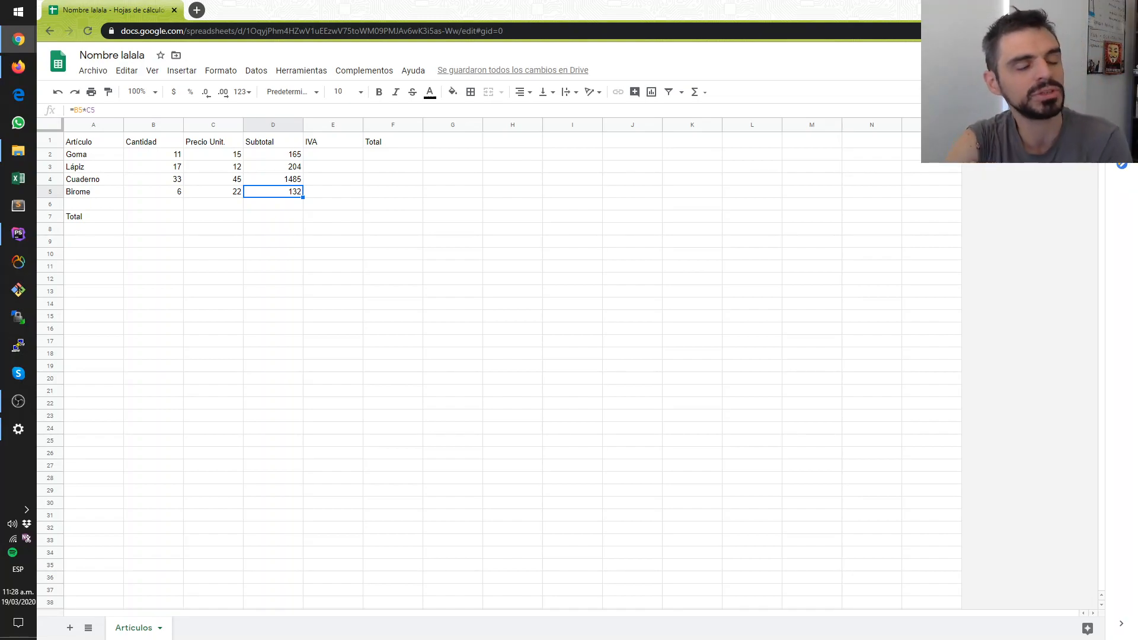
# - Calculate the Goma IVA in E2 with the formula =D2*21%
pyautogui.click(335, 157)
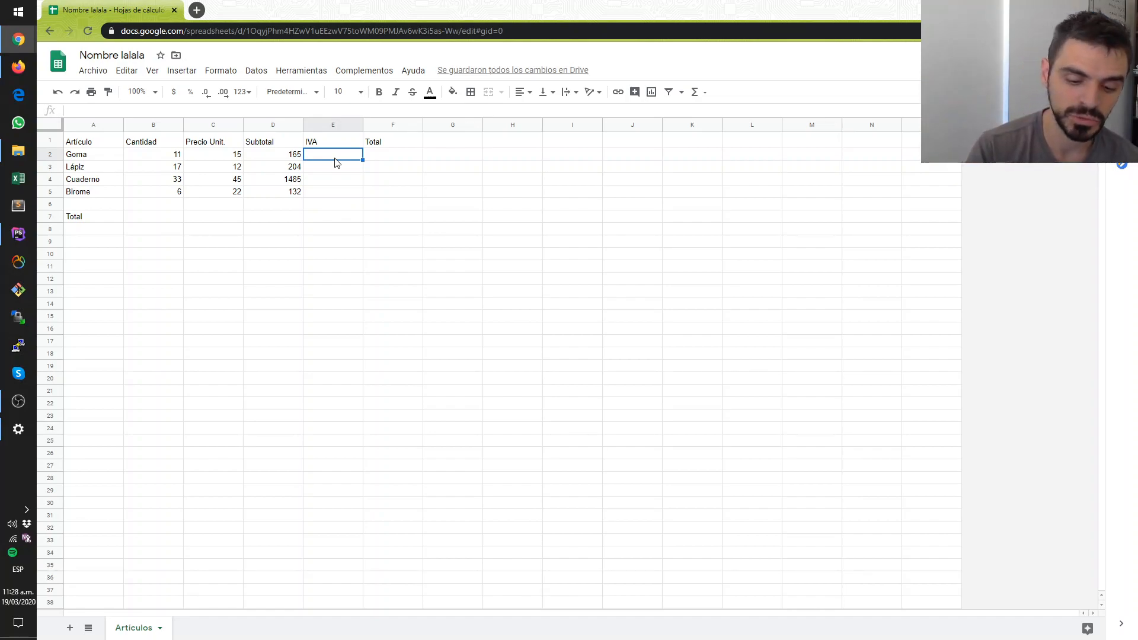
pyautogui.write('=')
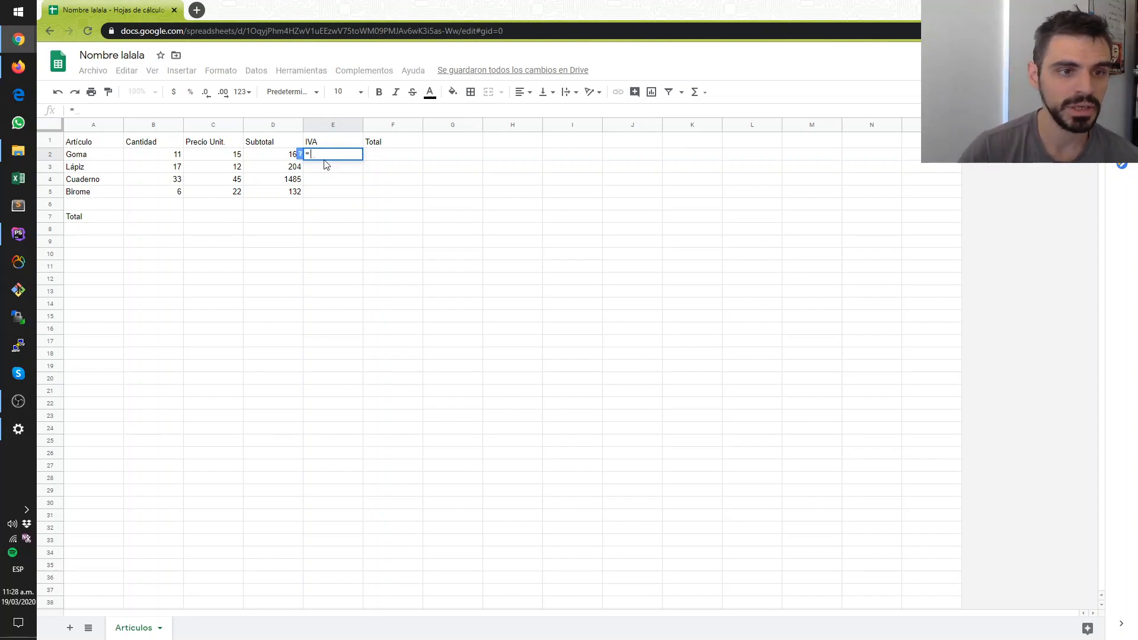
pyautogui.click(274, 155)
pyautogui.write('*21%')
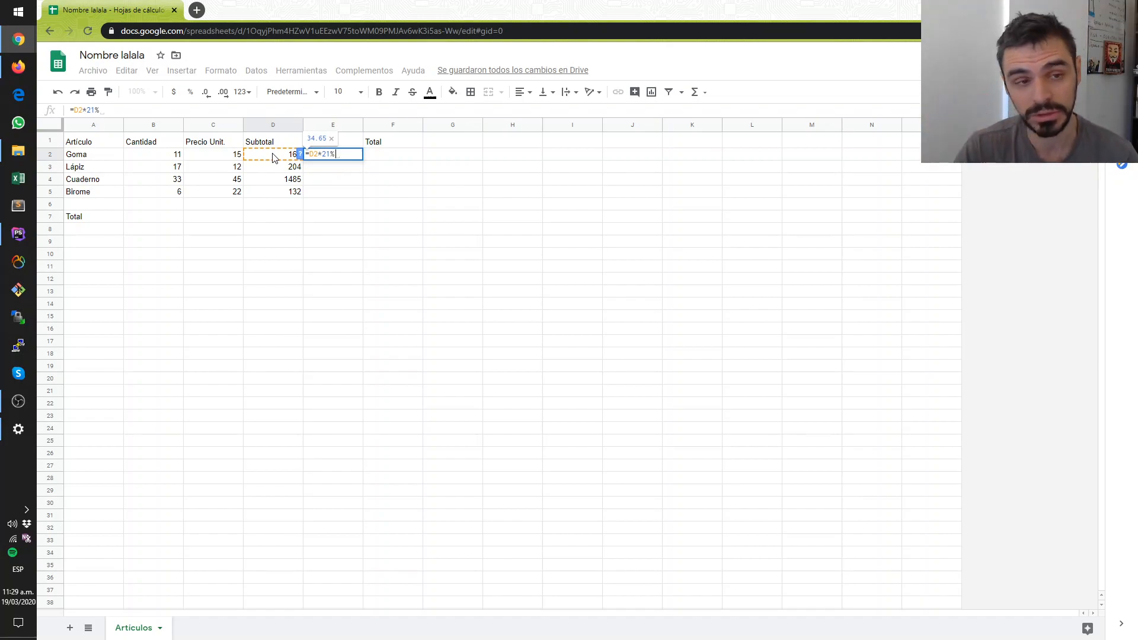
pyautogui.press('Return')
# - Fill the percentage IVA formula from E2 down through E5 and check the reference in each copy
pyautogui.click(316, 157)
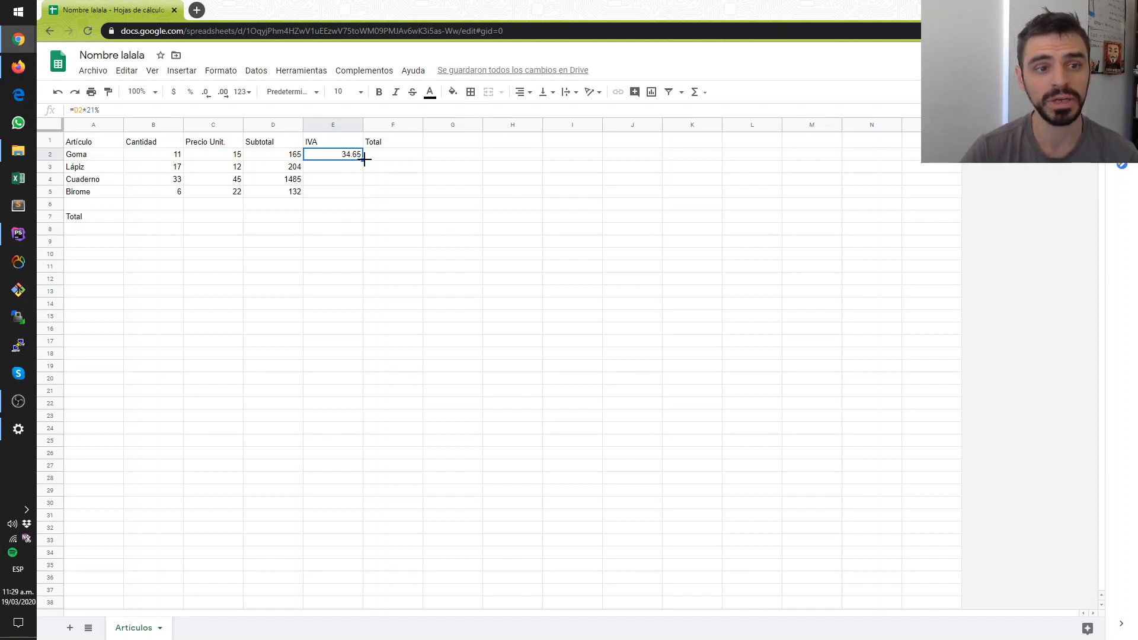
pyautogui.moveTo(363, 159); pyautogui.dragTo(359, 194)
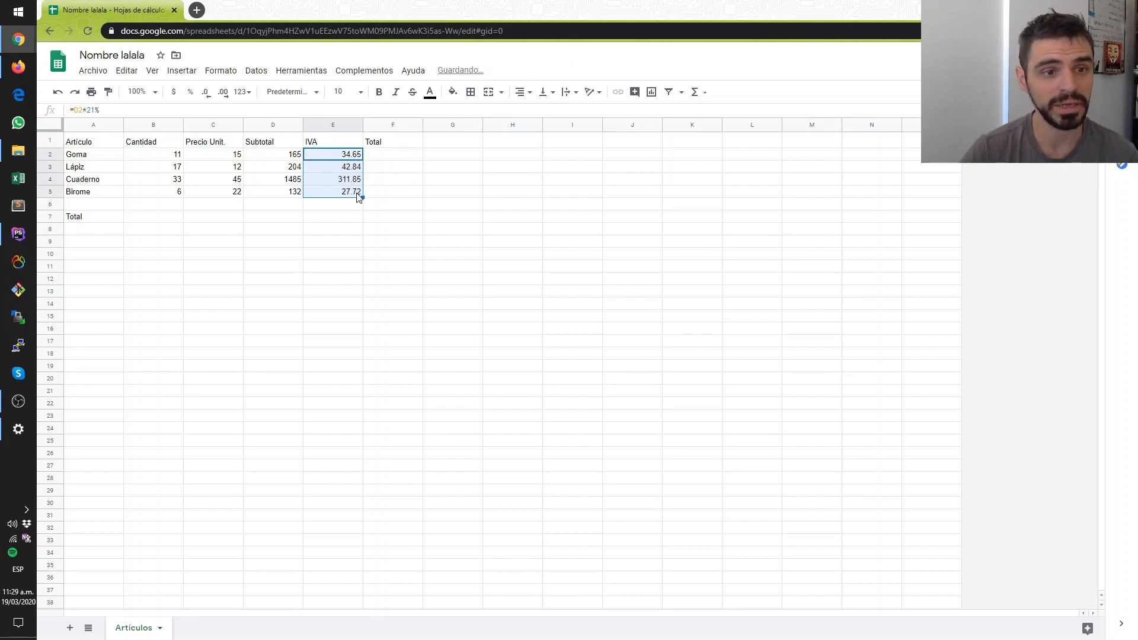
pyautogui.click(321, 168)
pyautogui.click(325, 181)
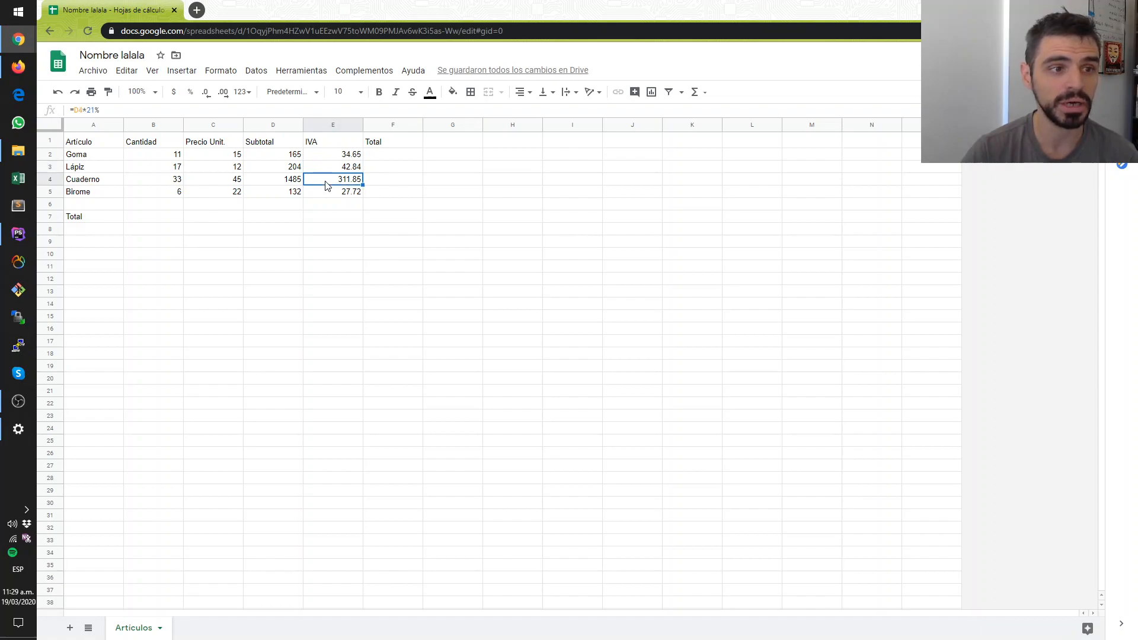
pyautogui.click(311, 194)
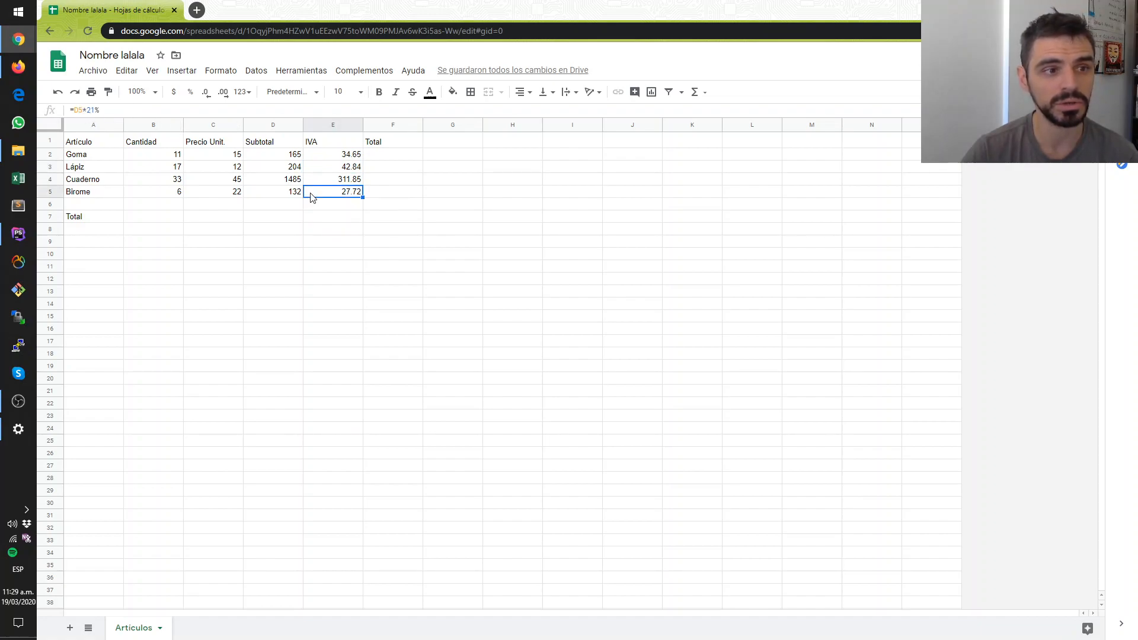
pyautogui.click(343, 243)
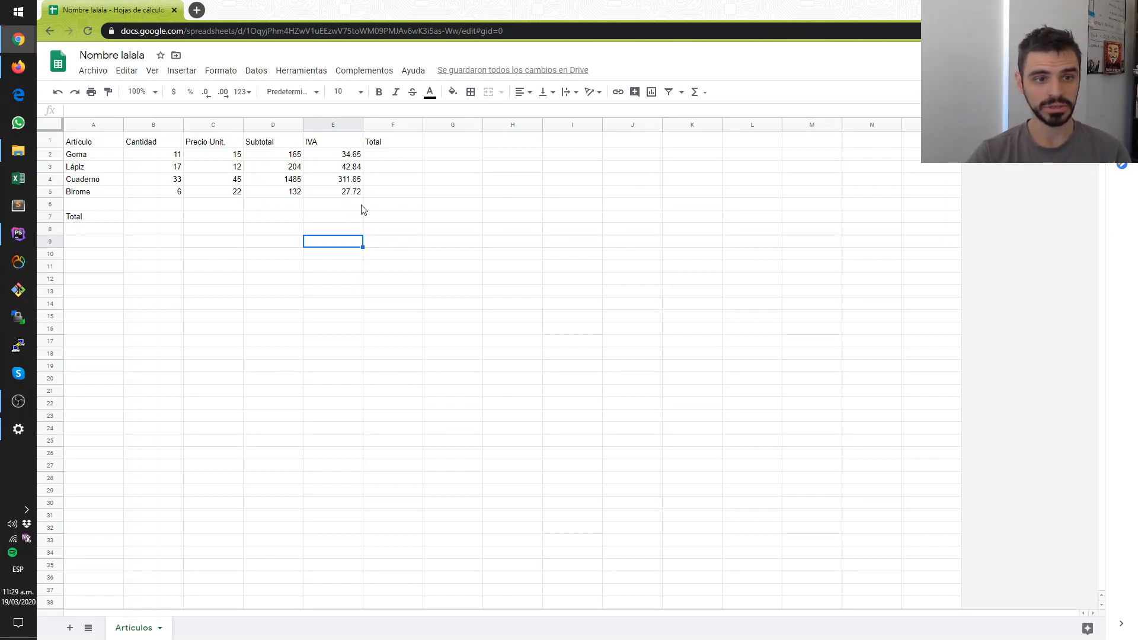
# - Clear the IVA cells E2:E5 and enter the decimal formula =D2*0.21 in E2
pyautogui.moveTo(374, 195); pyautogui.dragTo(347, 158)
pyautogui.press('Delete')
pyautogui.click(347, 157)
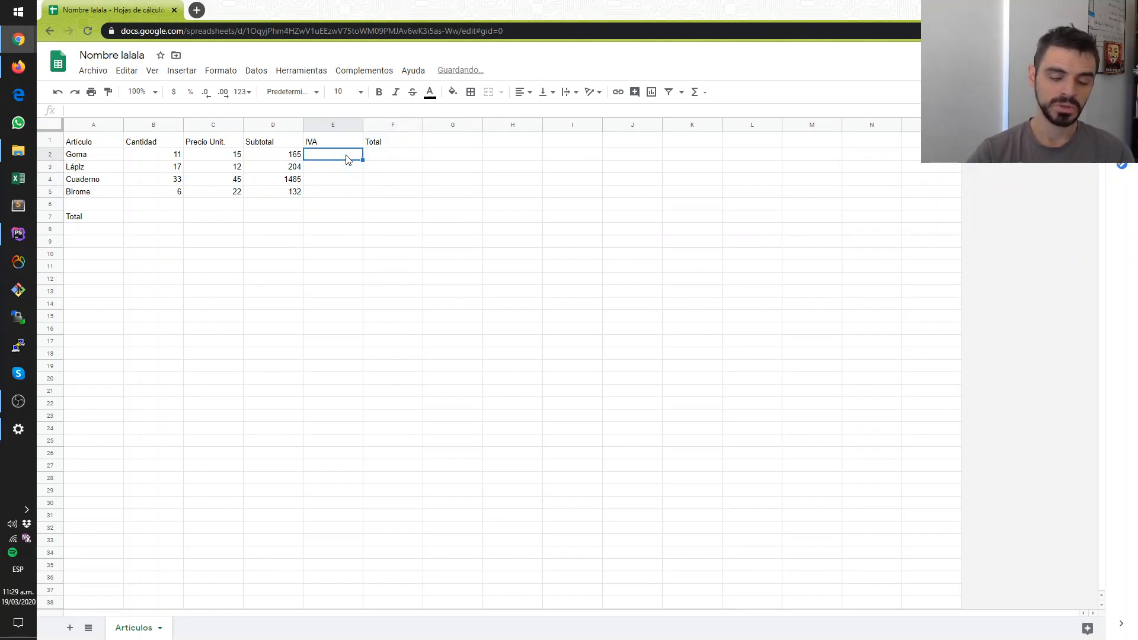
pyautogui.write('=')
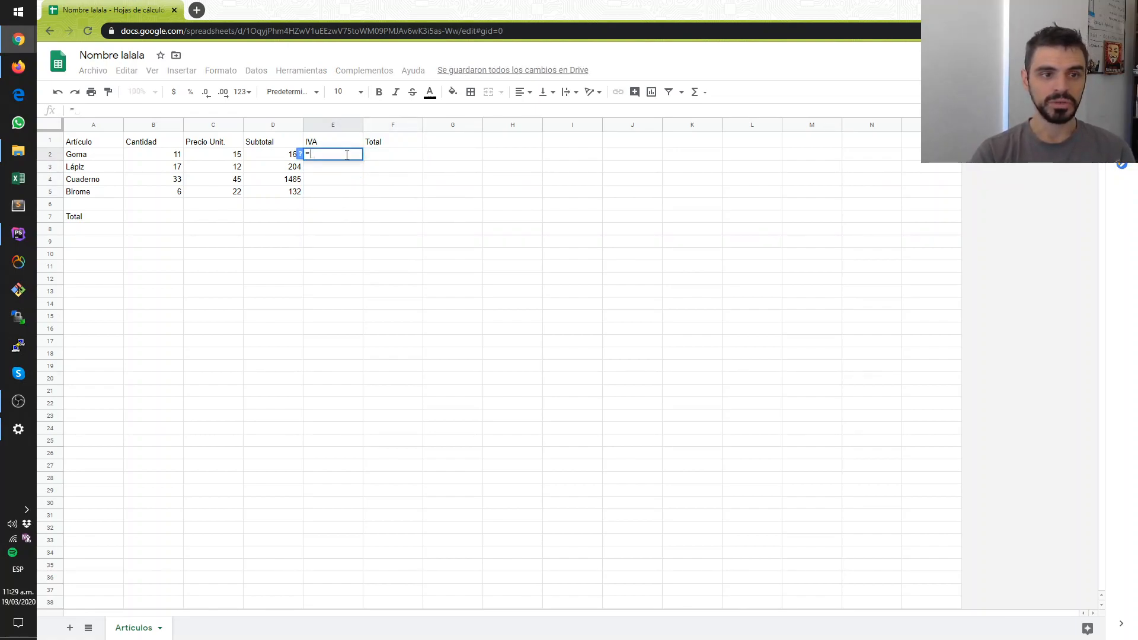
pyautogui.click(274, 159)
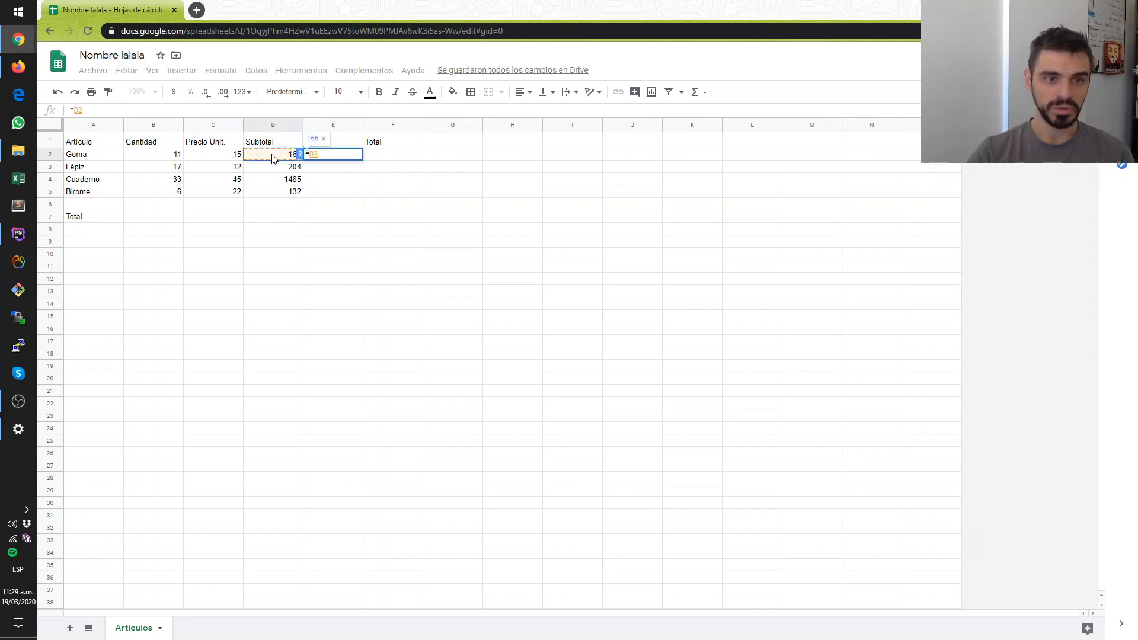
pyautogui.write('*.')
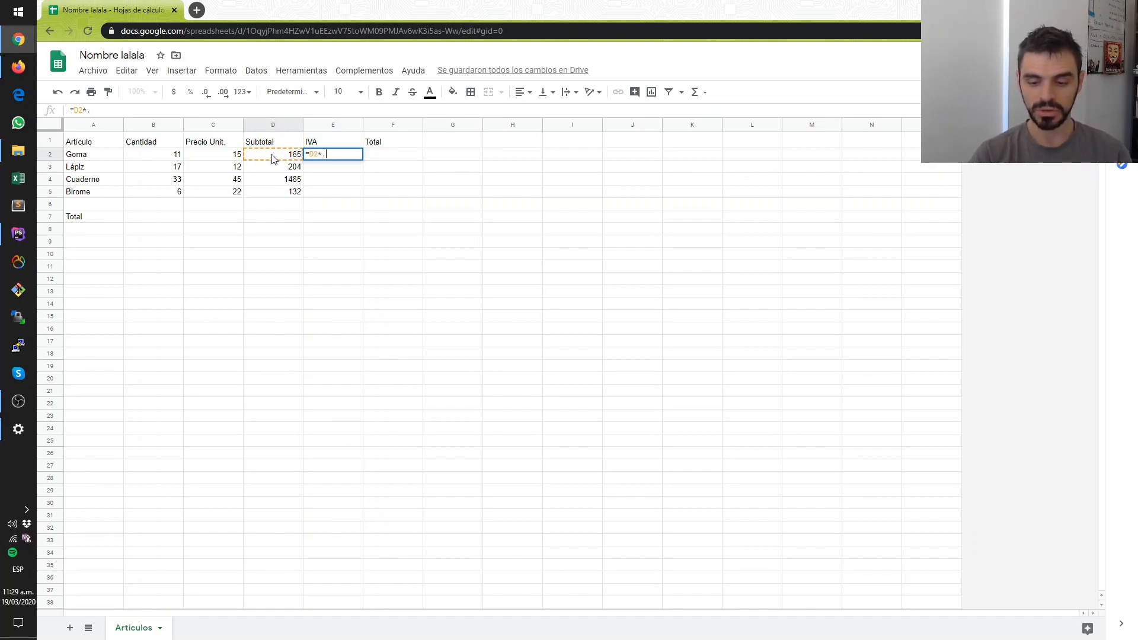
pyautogui.press('BackSpace')
pyautogui.write('0.21')
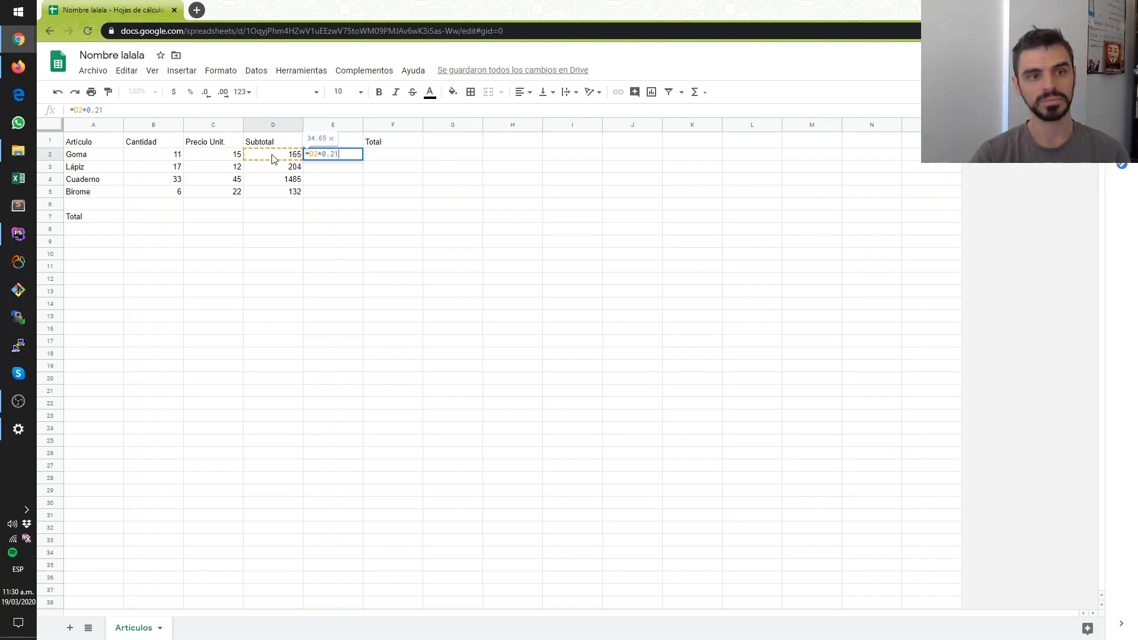
pyautogui.press('Return')
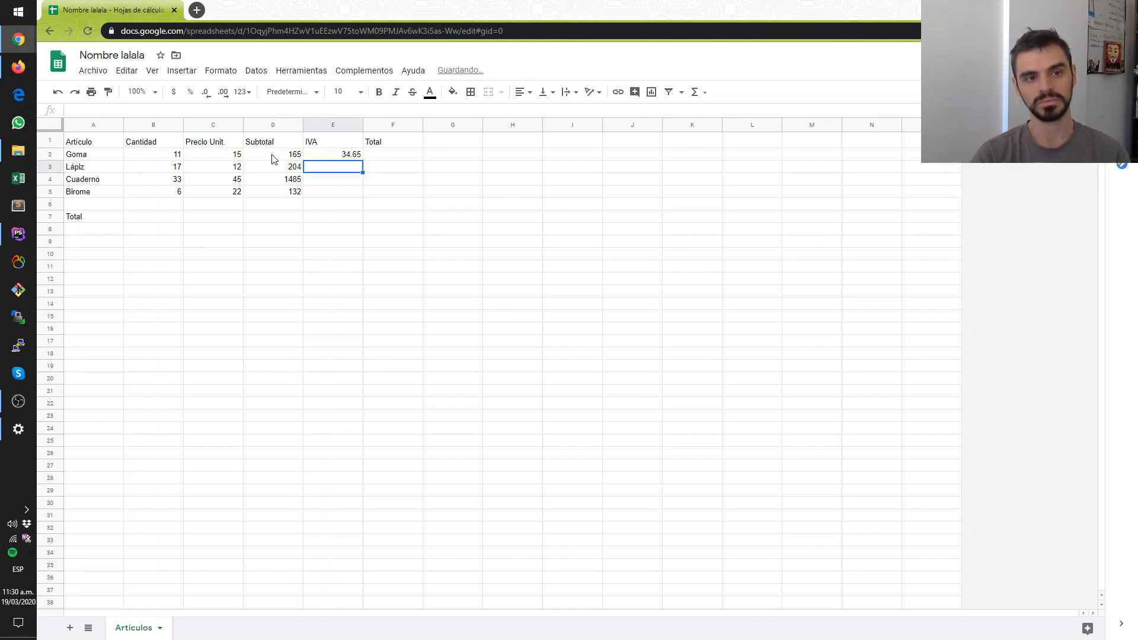
# - Review the decimal IVA formula in E2 and fill it down through E5
pyautogui.press('Up')
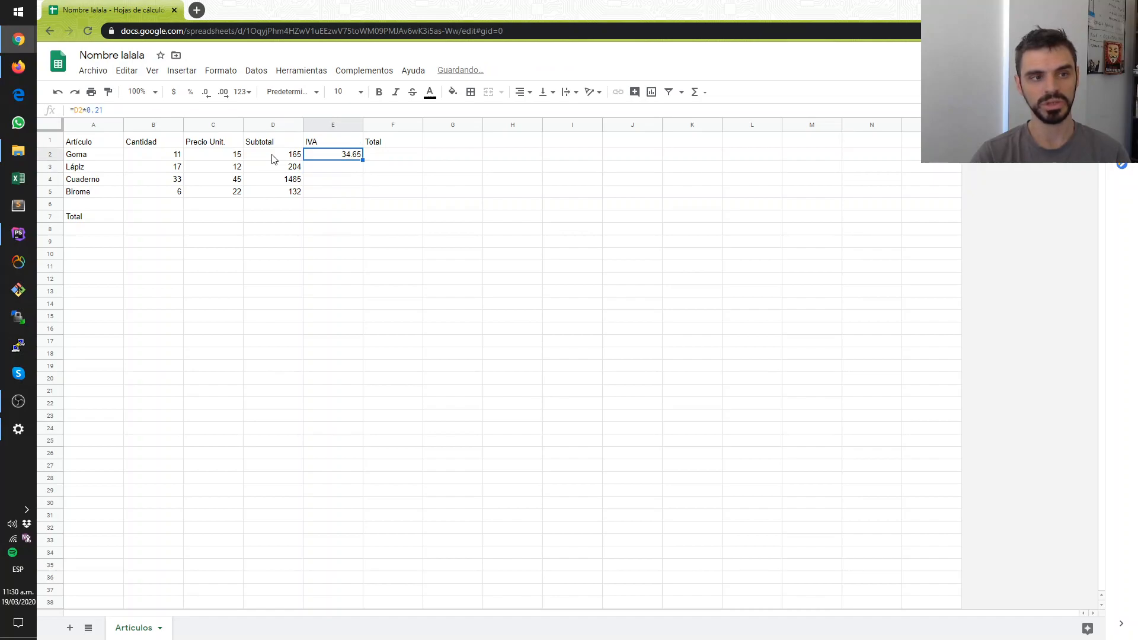
pyautogui.press('Down')
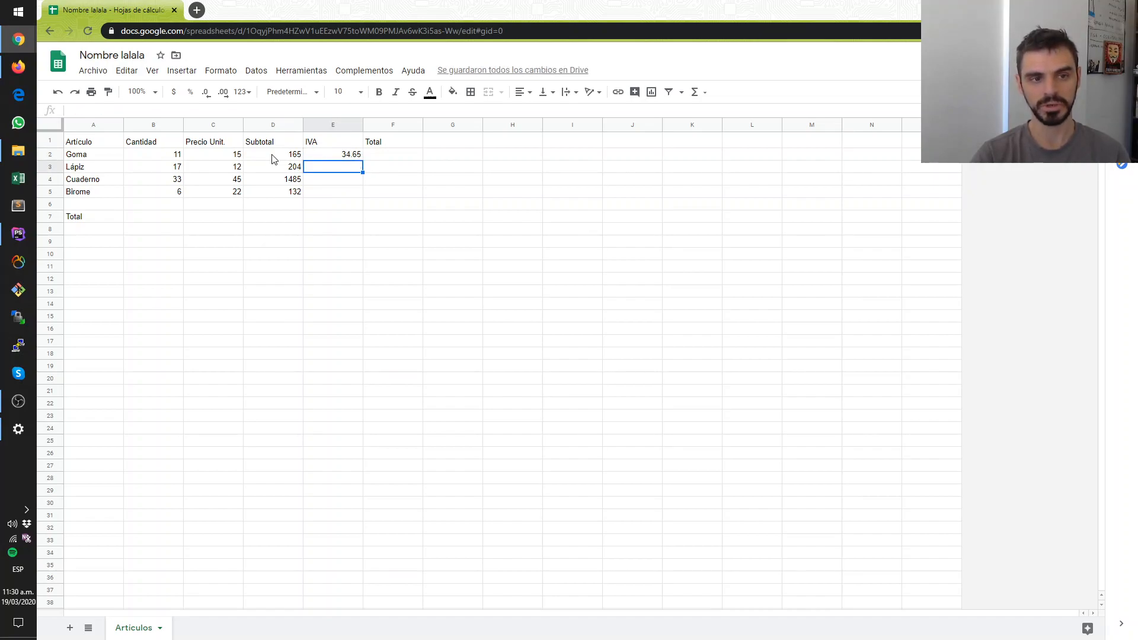
pyautogui.press('Up')
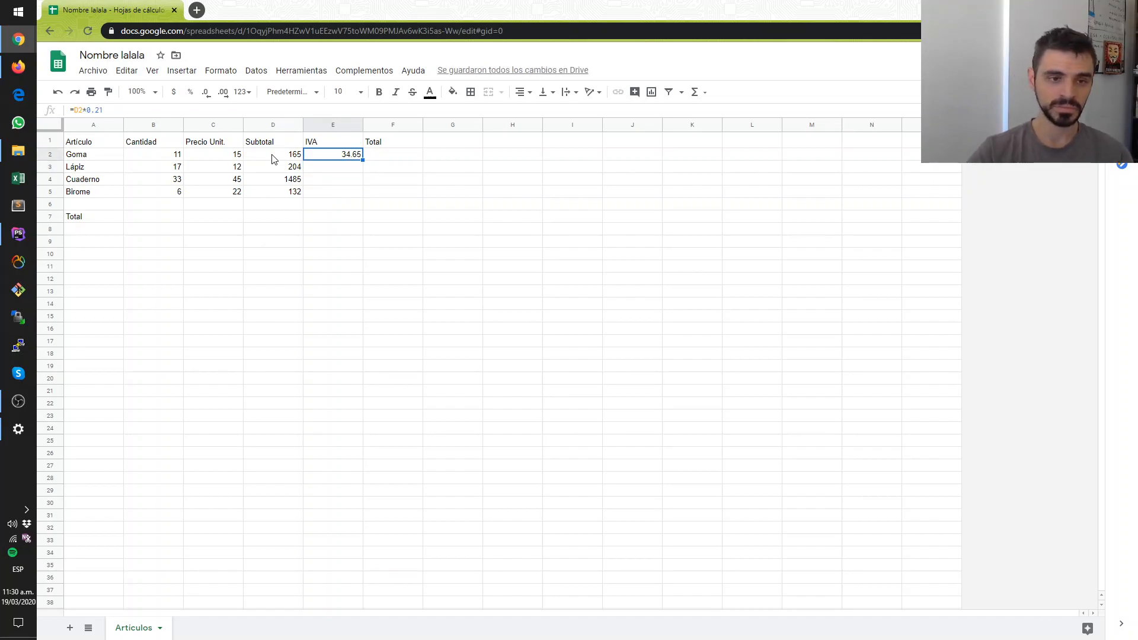
pyautogui.moveTo(365, 160); pyautogui.dragTo(366, 194)
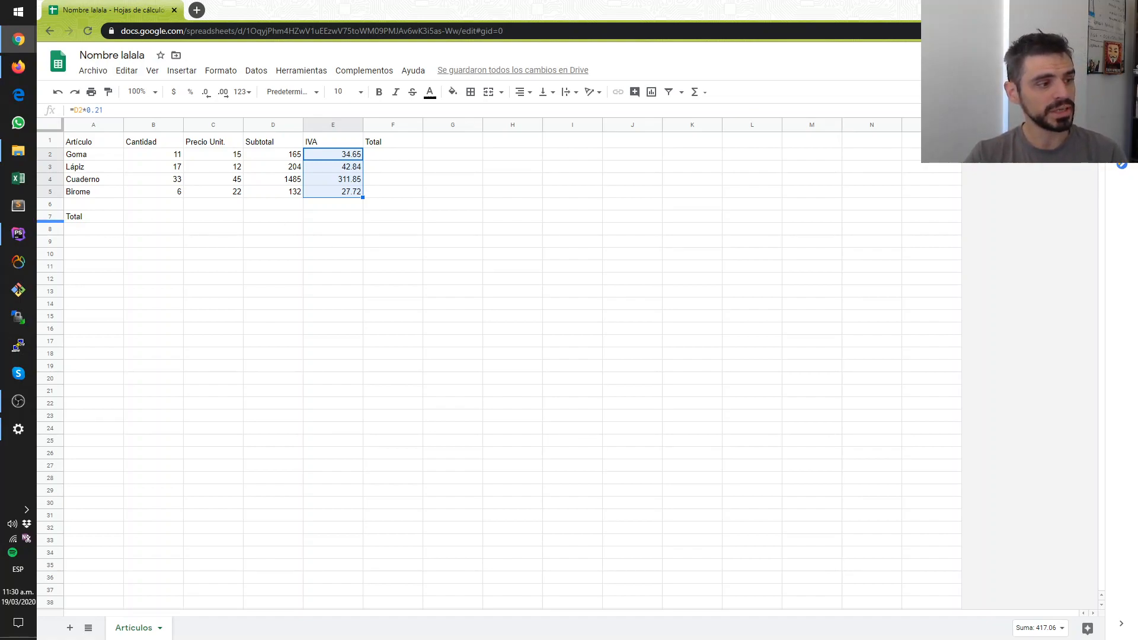
# - Calculate the Goma total in F2 by adding its subtotal and IVA with the formula =D2+E2
pyautogui.click(413, 167)
pyautogui.click(406, 156)
pyautogui.click(265, 155)
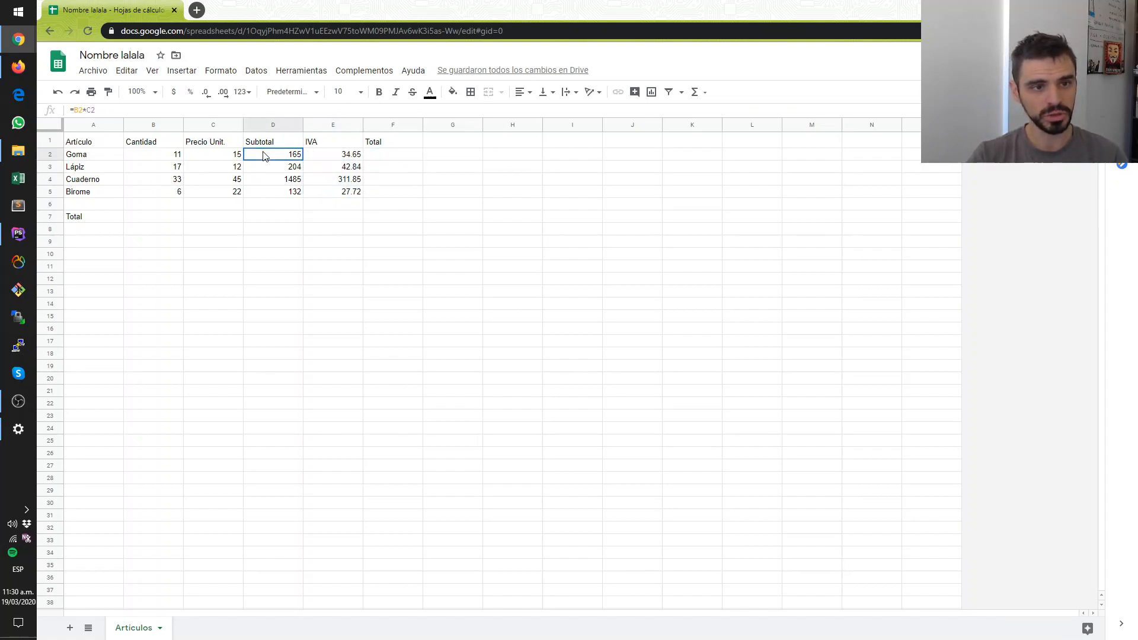
pyautogui.click(321, 156)
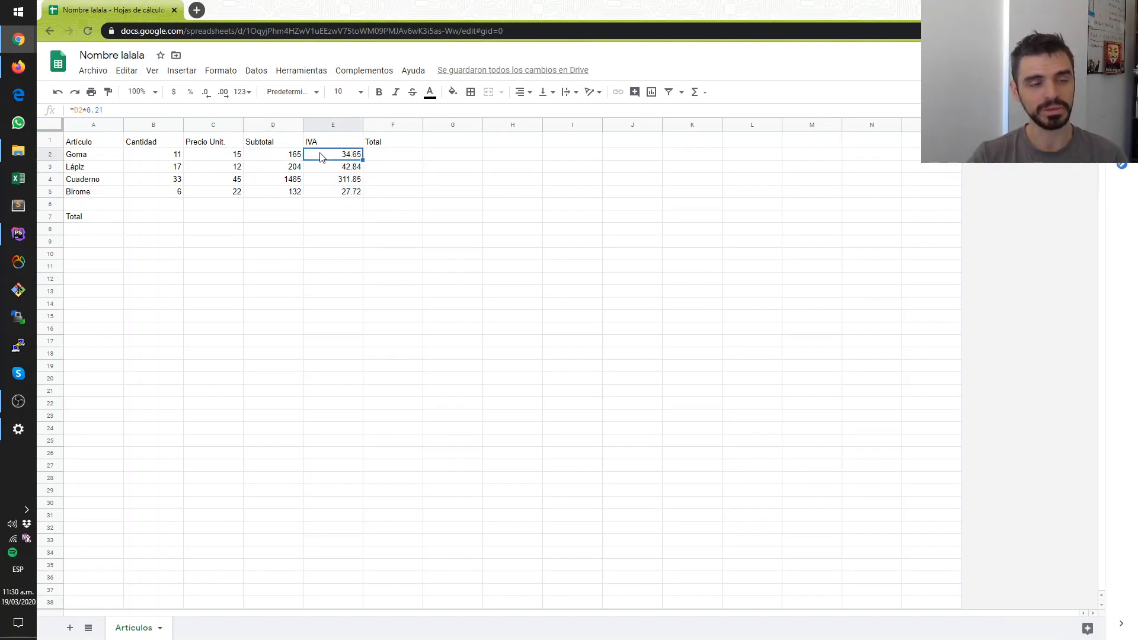
pyautogui.click(84, 157)
pyautogui.click(409, 154)
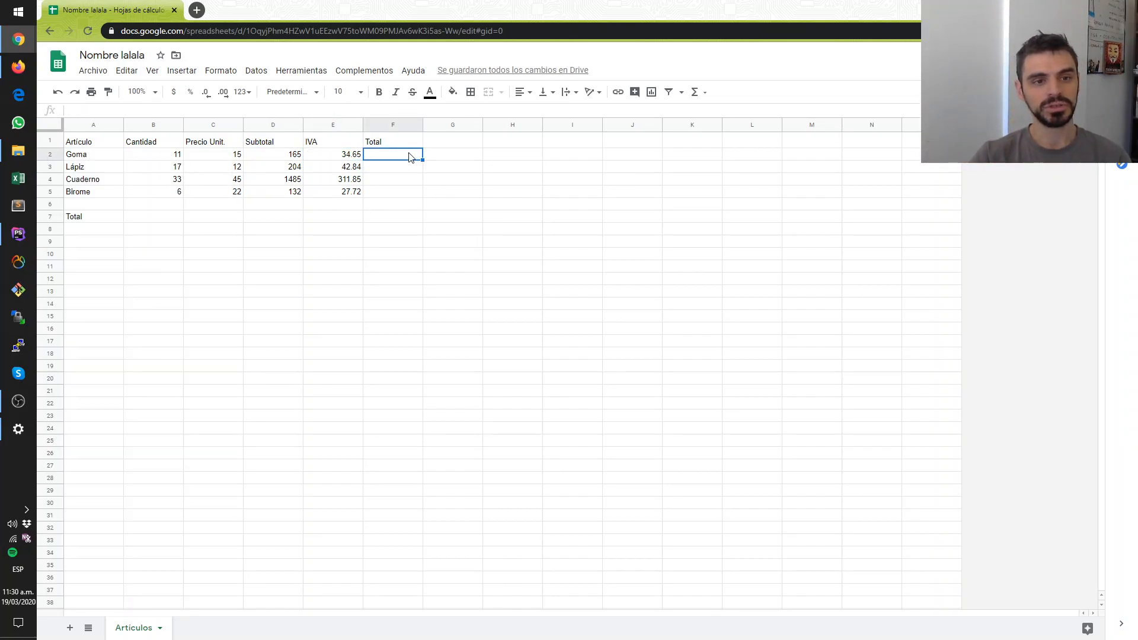
pyautogui.write('=')
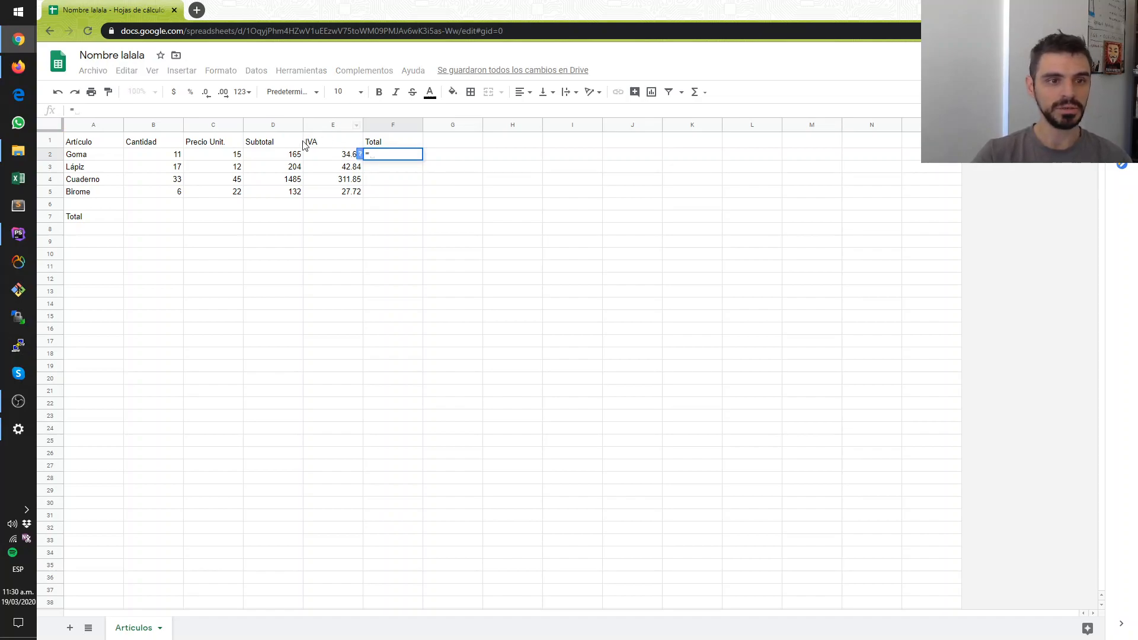
pyautogui.click(288, 155)
pyautogui.write('+')
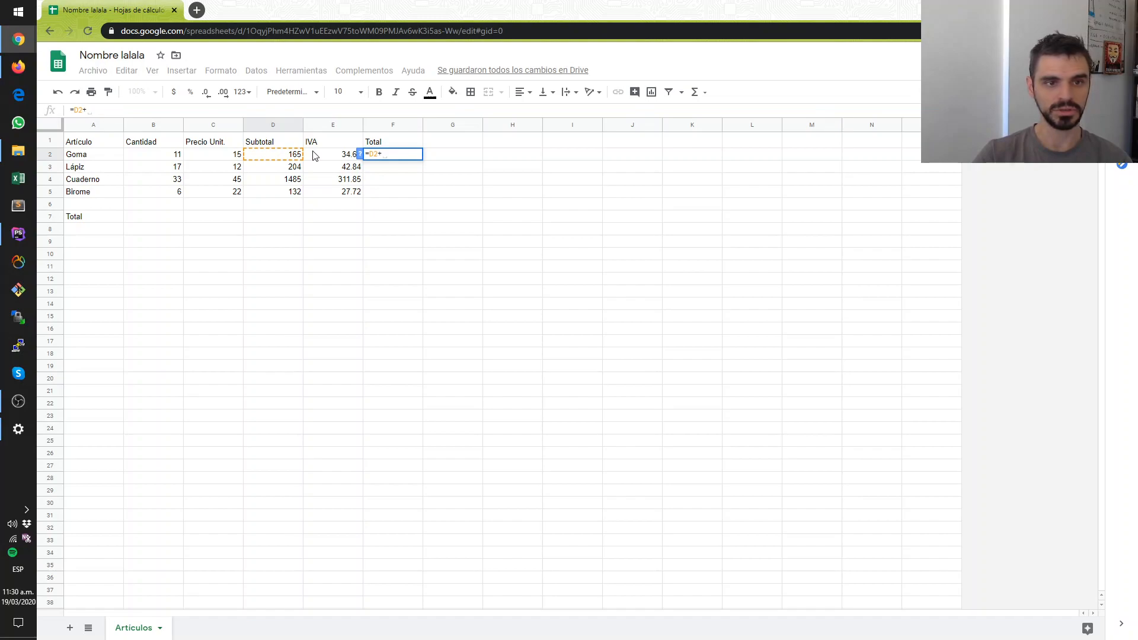
pyautogui.click(316, 155)
pyautogui.press('Return')
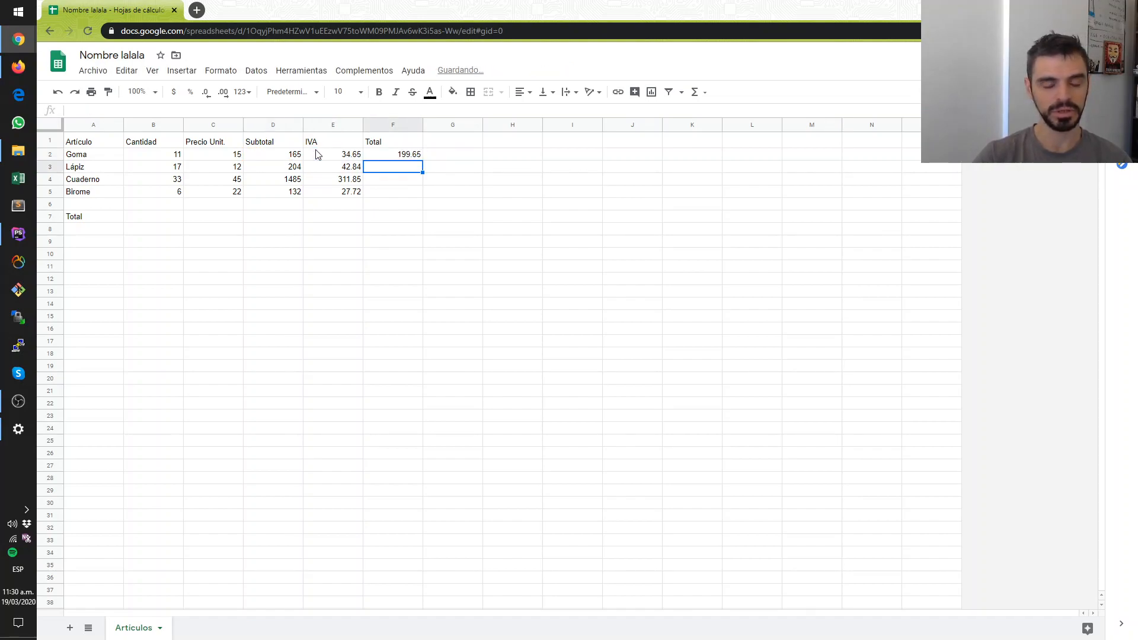
# - Fill the total formula from F2 down through F5 and check the formulas in the Goma row's D2, E2 and F2
pyautogui.click(410, 157)
pyautogui.moveTo(422, 161); pyautogui.dragTo(422, 196)
pyautogui.click(371, 252)
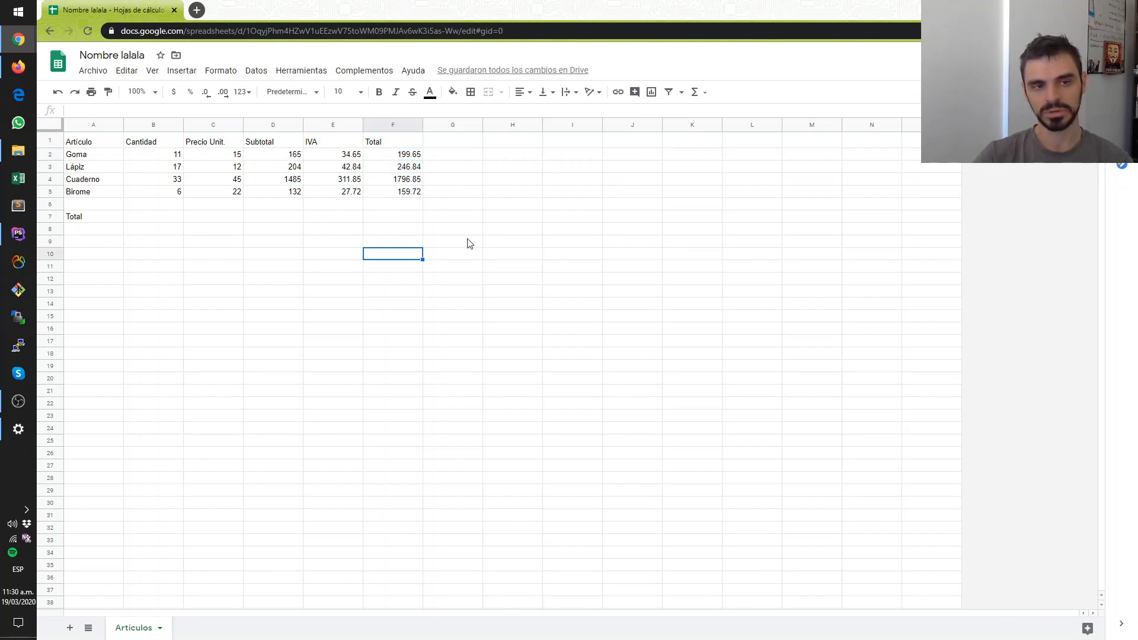
pyautogui.click(299, 218)
pyautogui.click(271, 157)
pyautogui.click(338, 158)
pyautogui.click(388, 157)
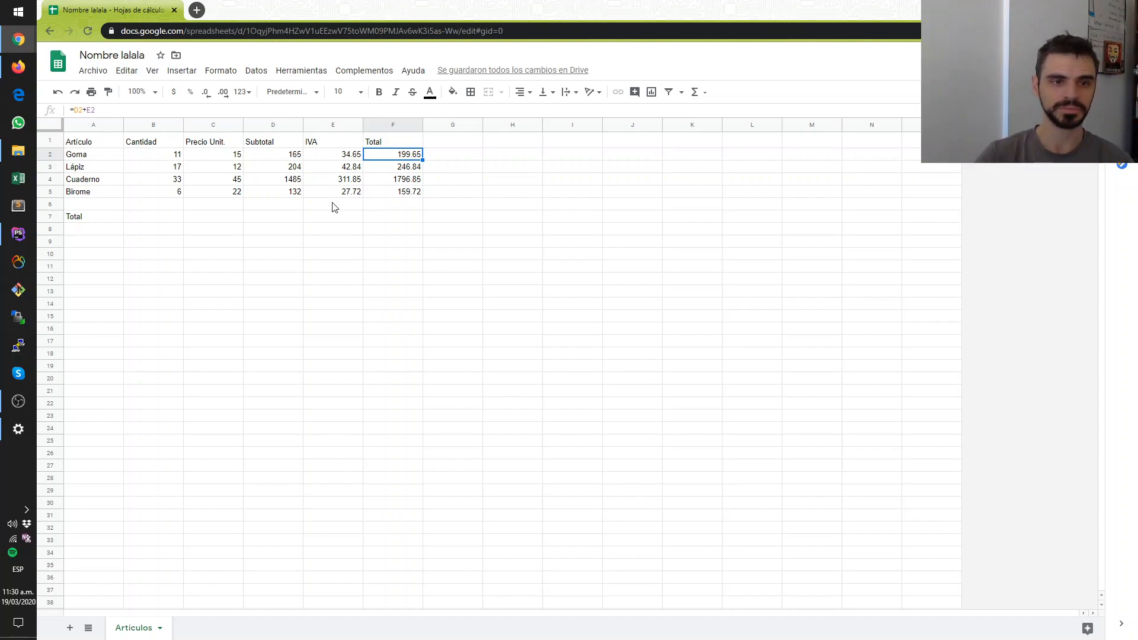
pyautogui.click(320, 256)
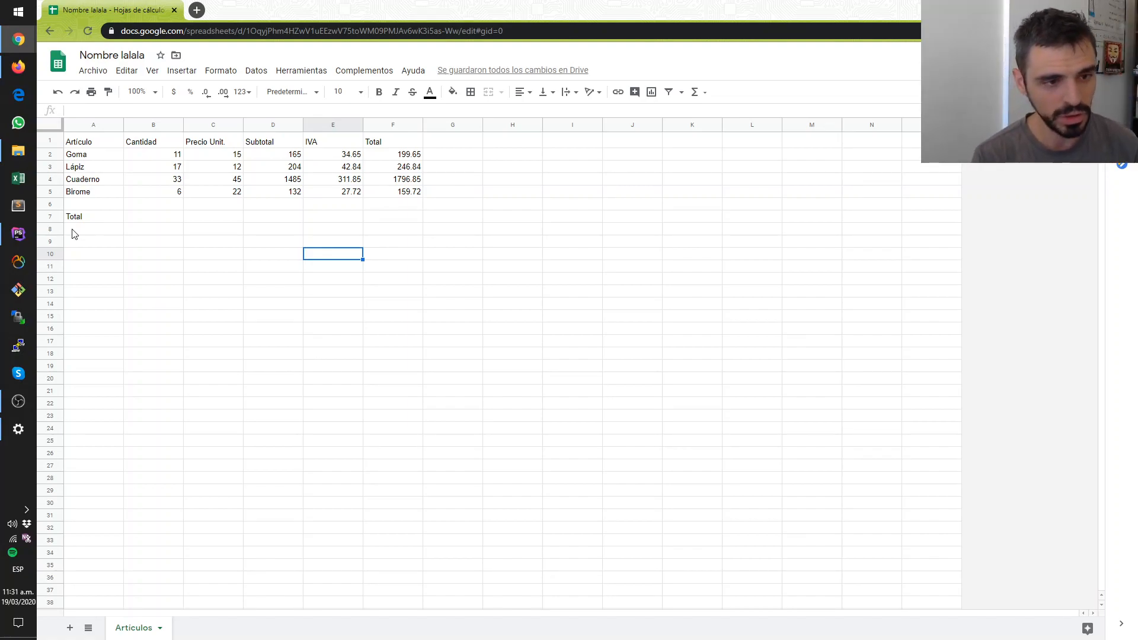
# - Total the Cantidad column in B7 with the formula =B2+B3+B4+B5 and review it
pyautogui.click(50, 216)
pyautogui.click(143, 229)
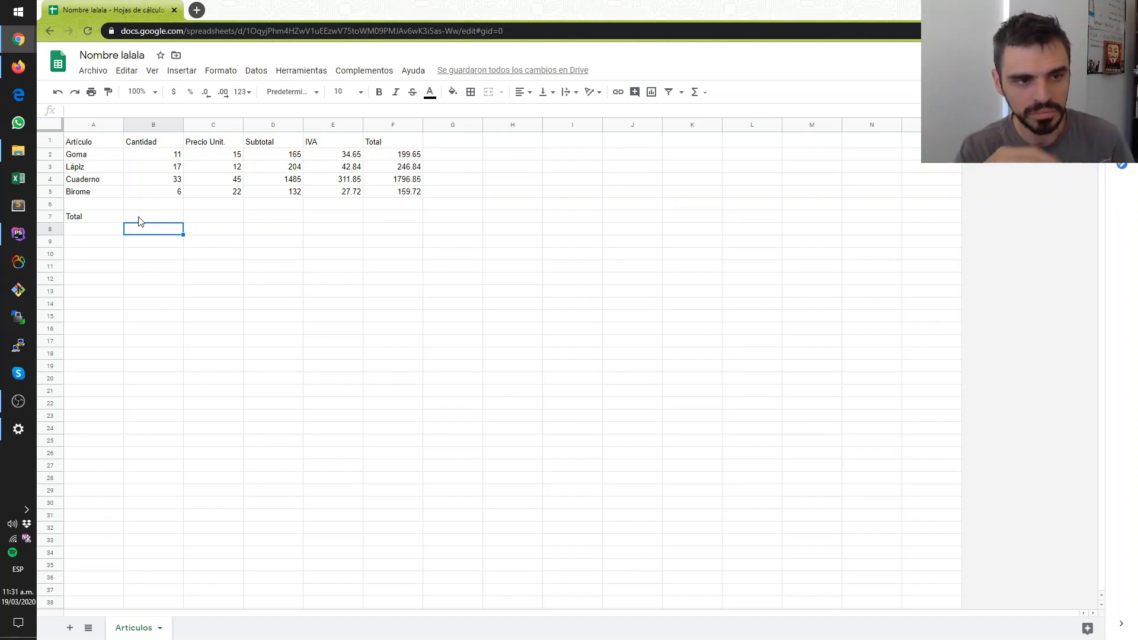
pyautogui.click(142, 218)
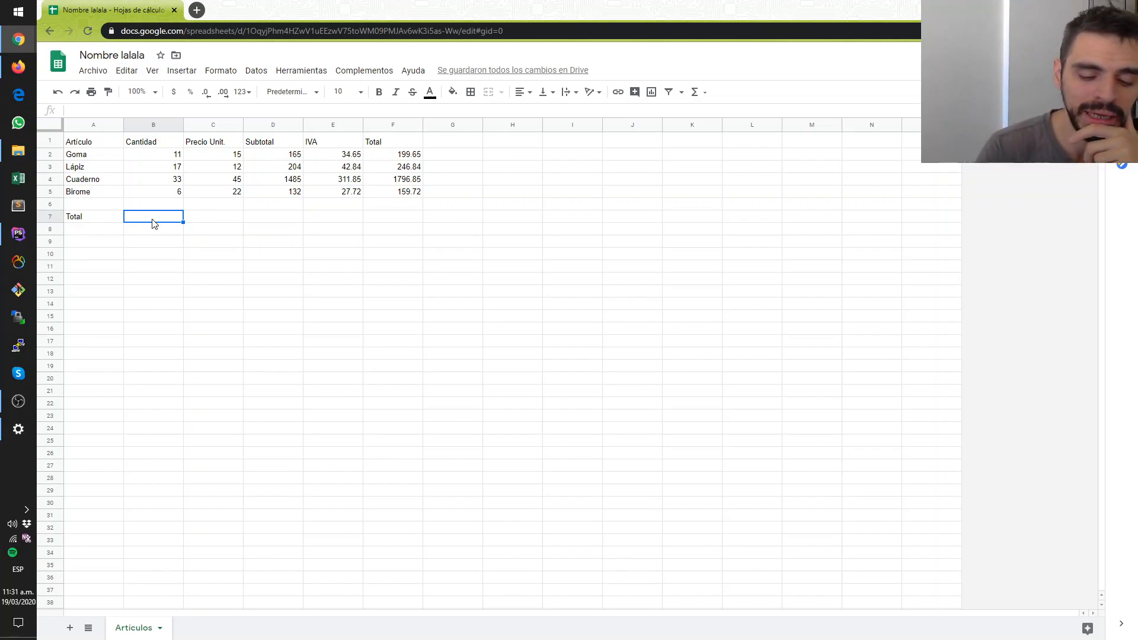
pyautogui.write('=')
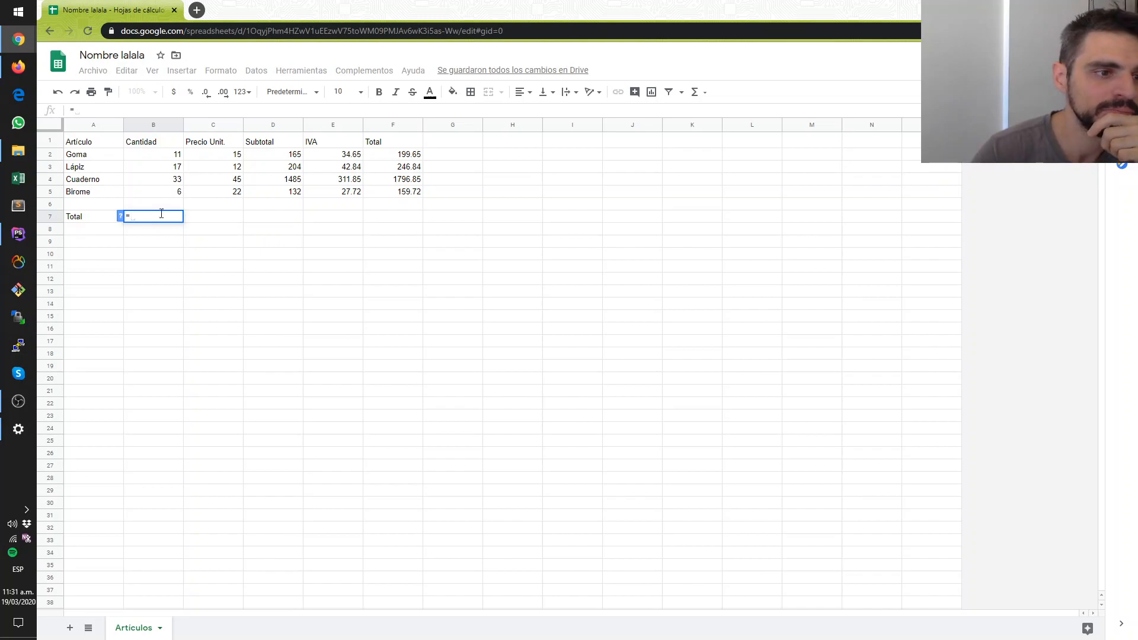
pyautogui.click(164, 154)
pyautogui.write('+')
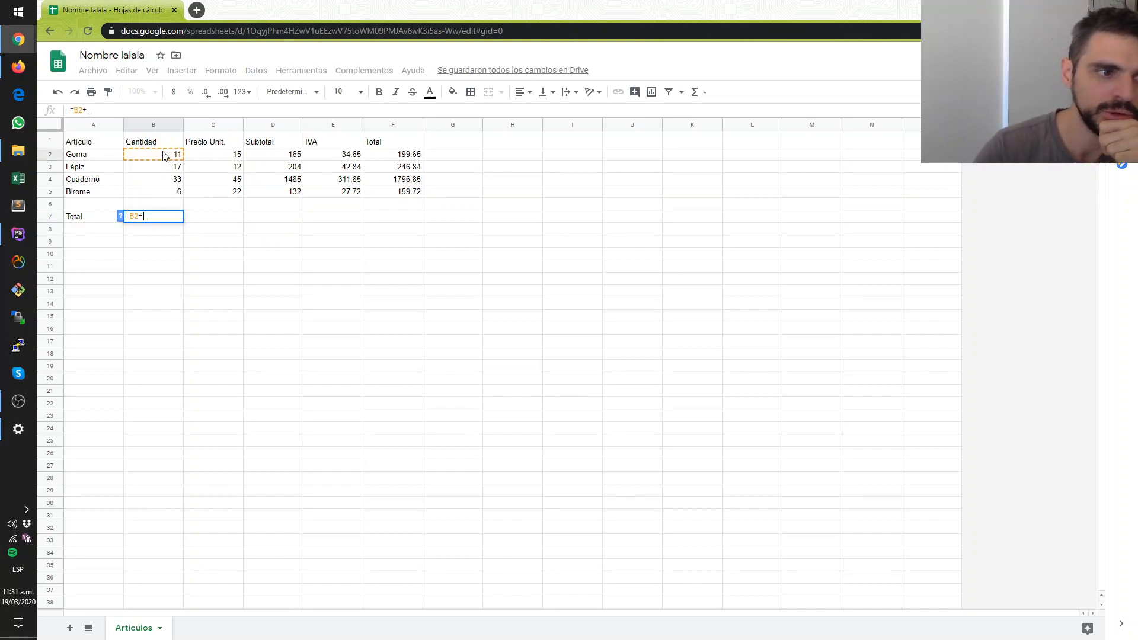
pyautogui.click(169, 167)
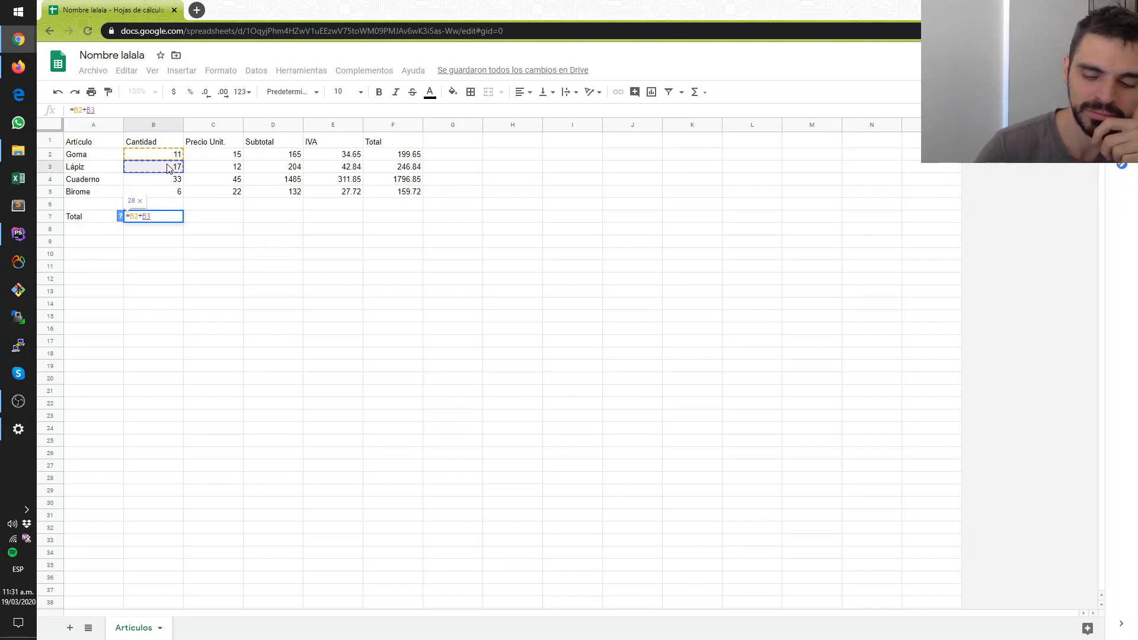
pyautogui.write('+')
pyautogui.click(164, 183)
pyautogui.write('+')
pyautogui.click(155, 196)
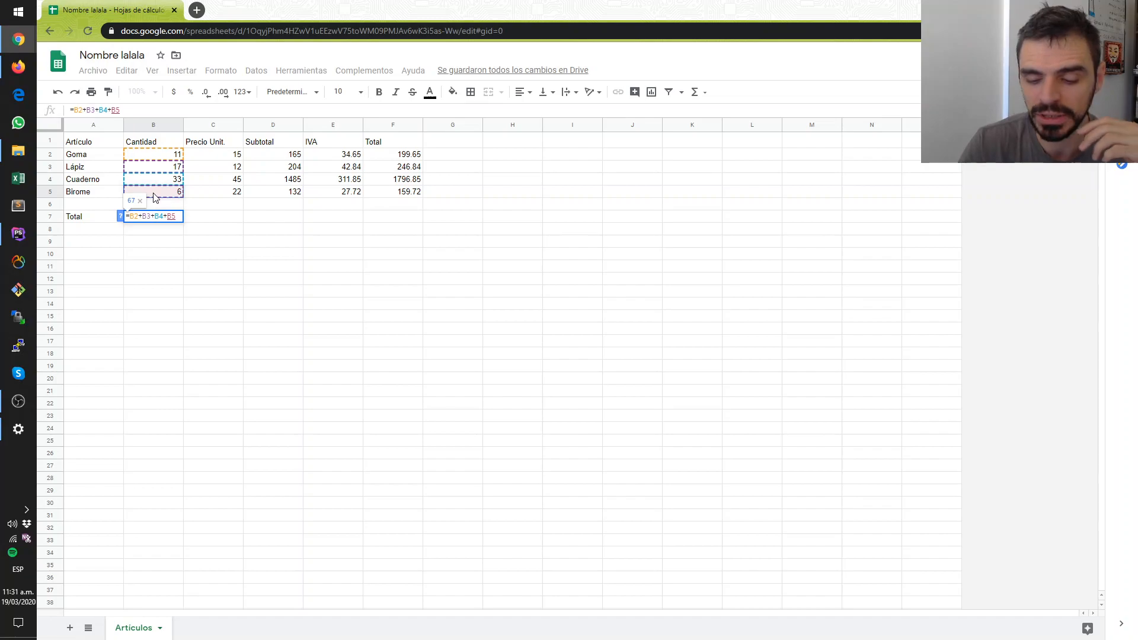
pyautogui.press('Return')
pyautogui.click(152, 220)
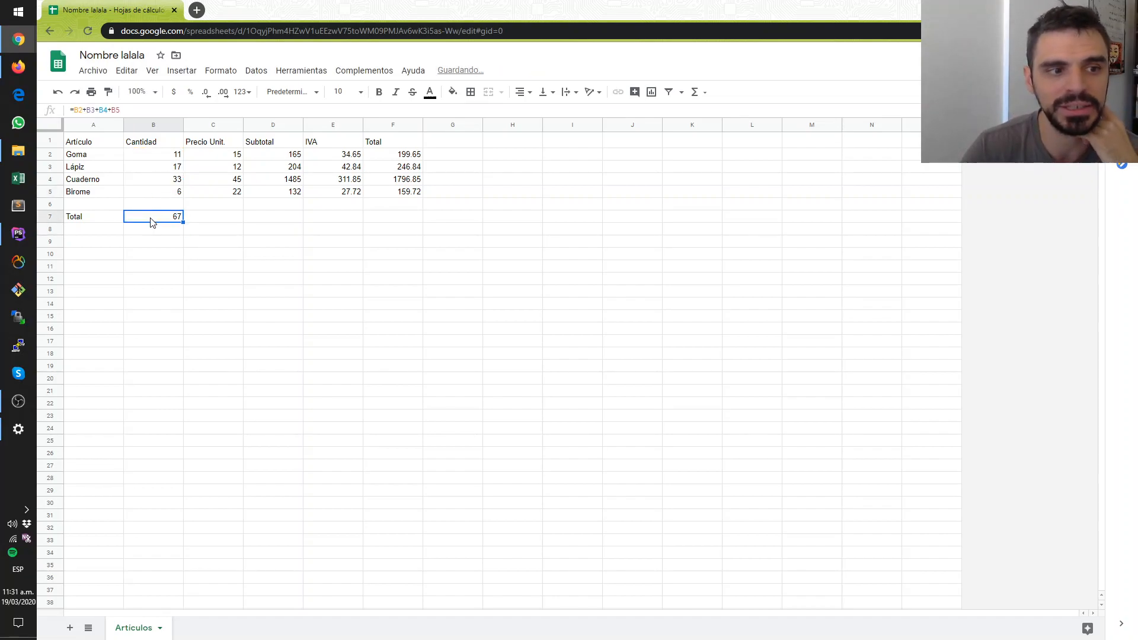
# - Examine the available functions for C7 and the unit price range C2:C5 and subtotal range D2:D5
pyautogui.click(213, 219)
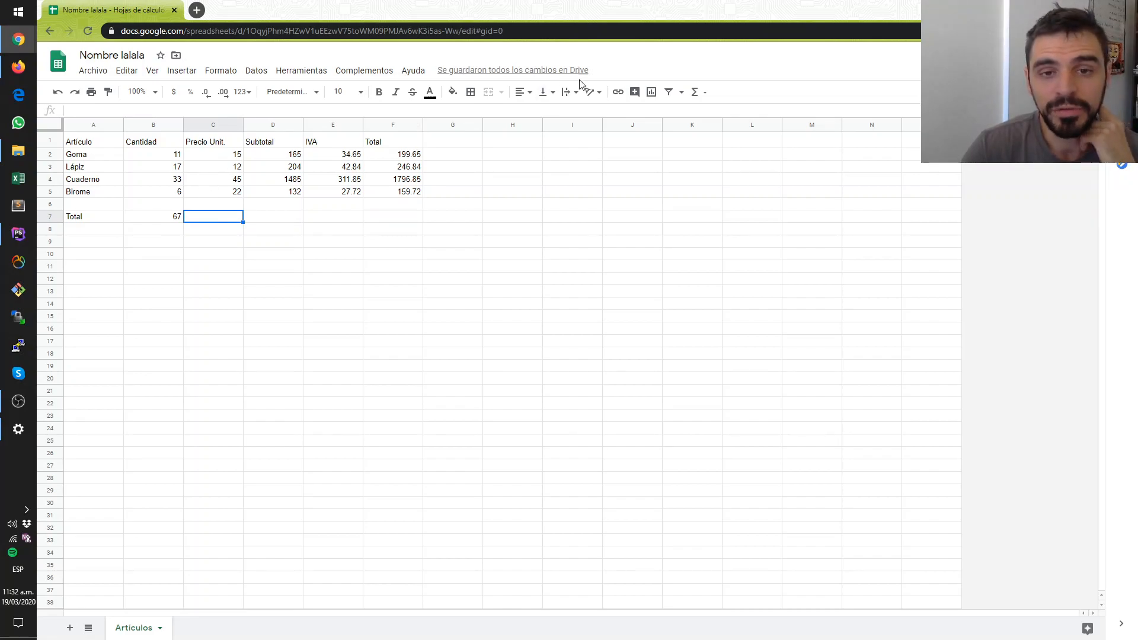
pyautogui.click(705, 93)
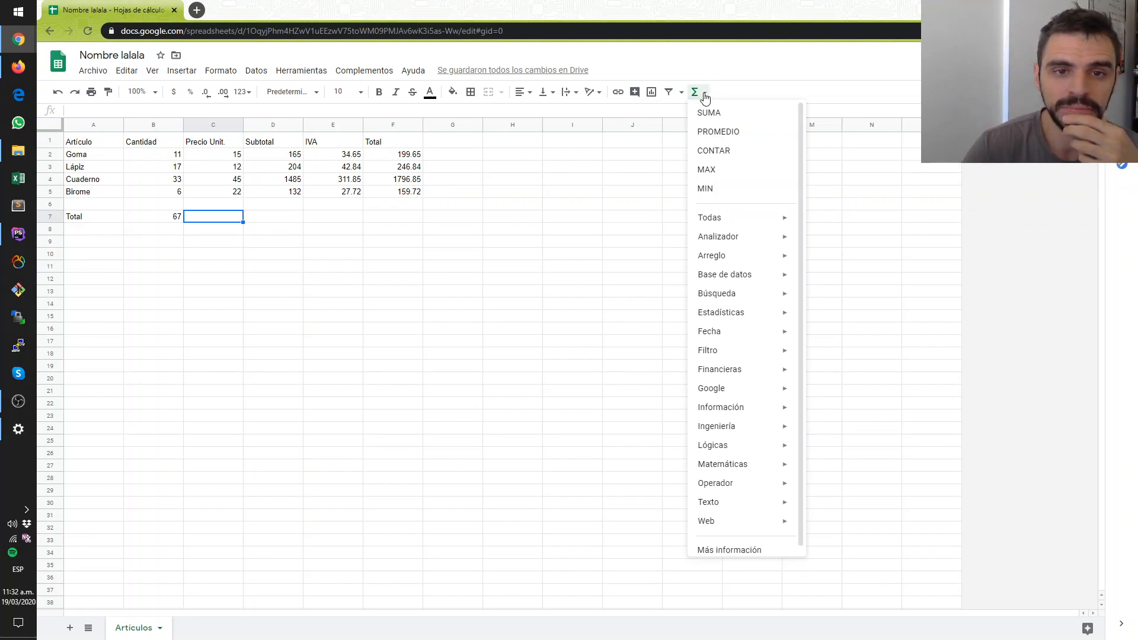
pyautogui.click(511, 281)
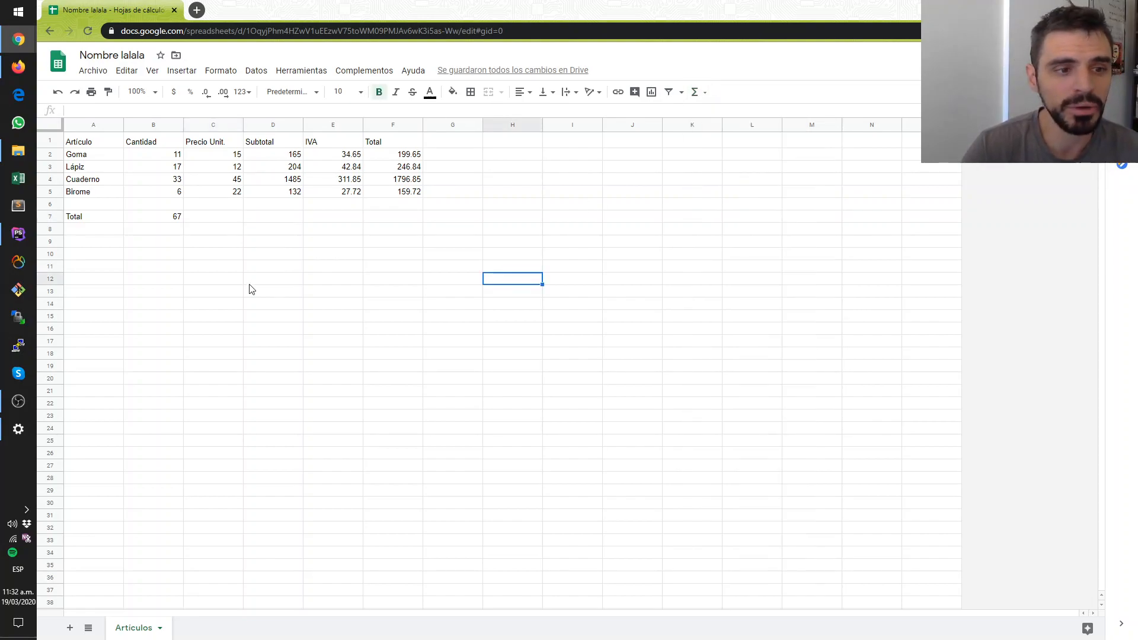
pyautogui.click(215, 216)
pyautogui.moveTo(215, 154); pyautogui.dragTo(222, 201)
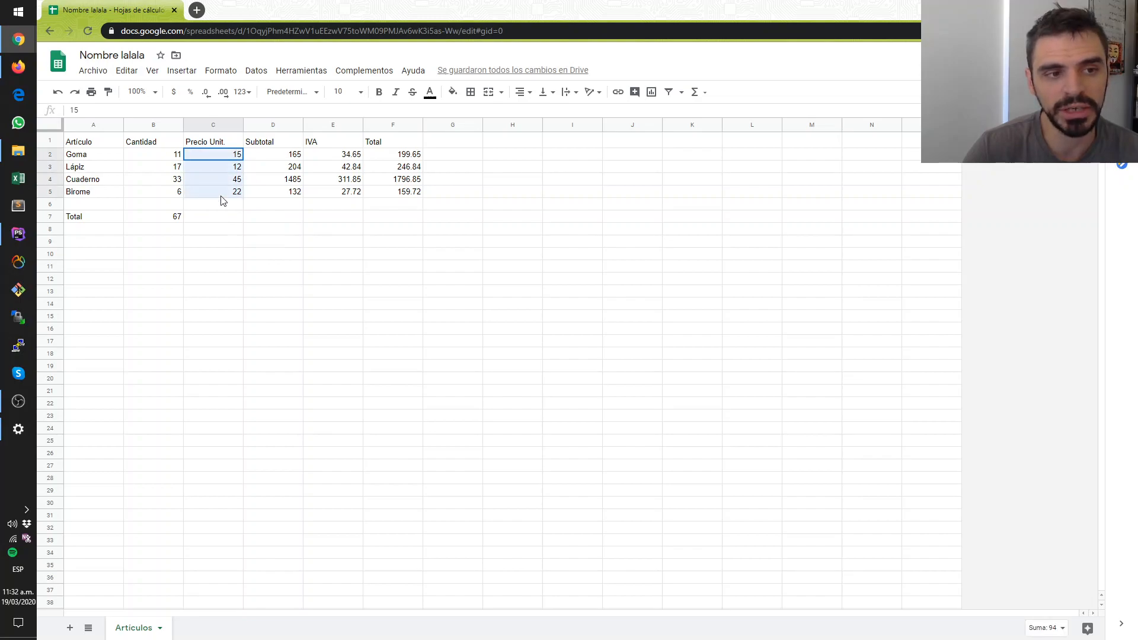
pyautogui.rightClick(223, 200)
pyautogui.press('Escape')
pyautogui.click(214, 205)
pyautogui.moveTo(213, 154); pyautogui.dragTo(219, 196)
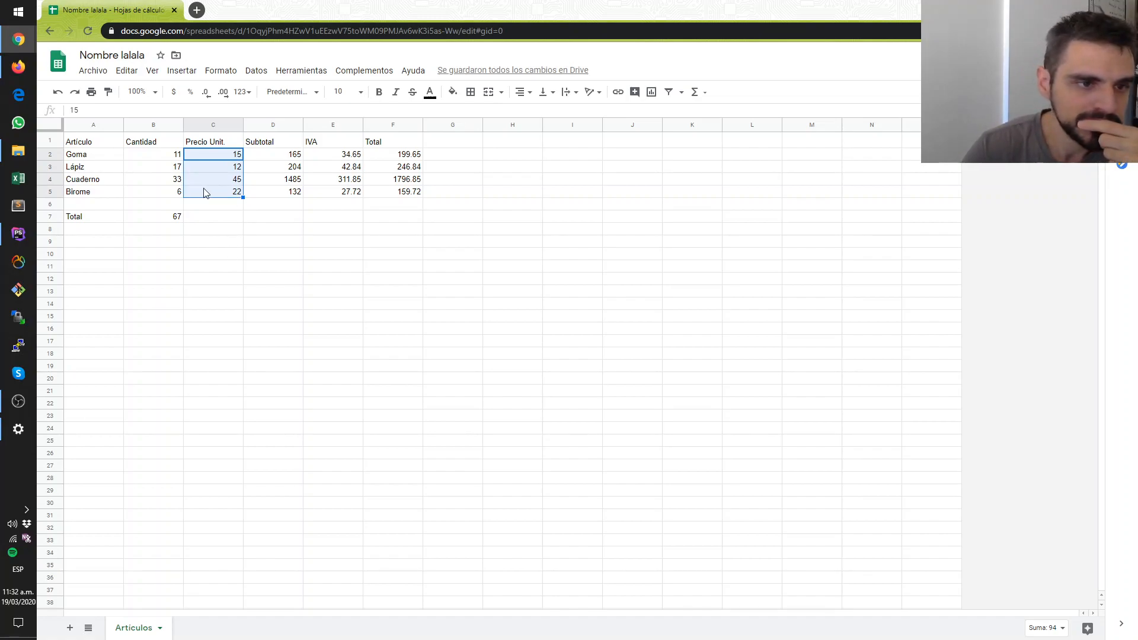
pyautogui.click(212, 213)
pyautogui.moveTo(274, 155); pyautogui.dragTo(282, 194)
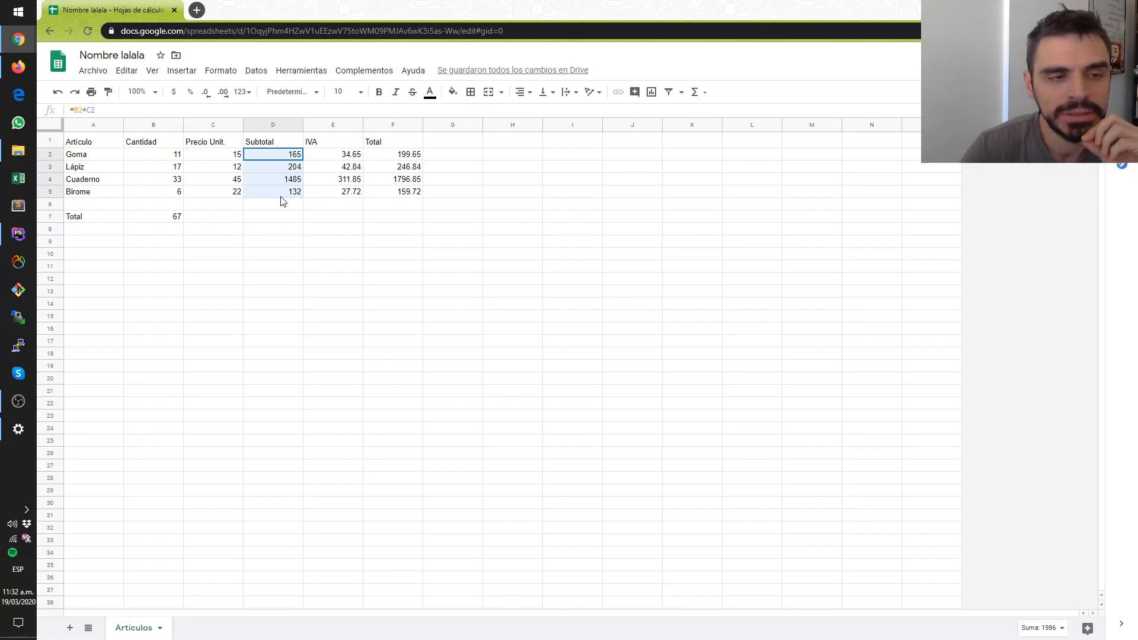
# - Total the Subtotal column in D7 with the SUMA function, entering =SUMA(D2,D3,D4,D5)
pyautogui.click(287, 218)
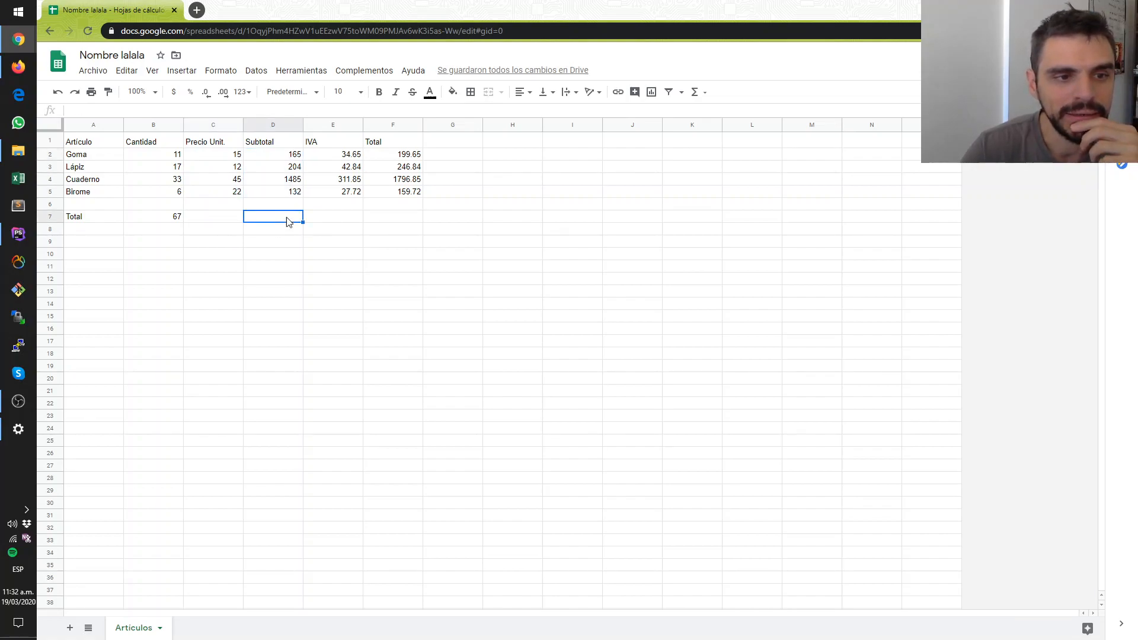
pyautogui.click(698, 92)
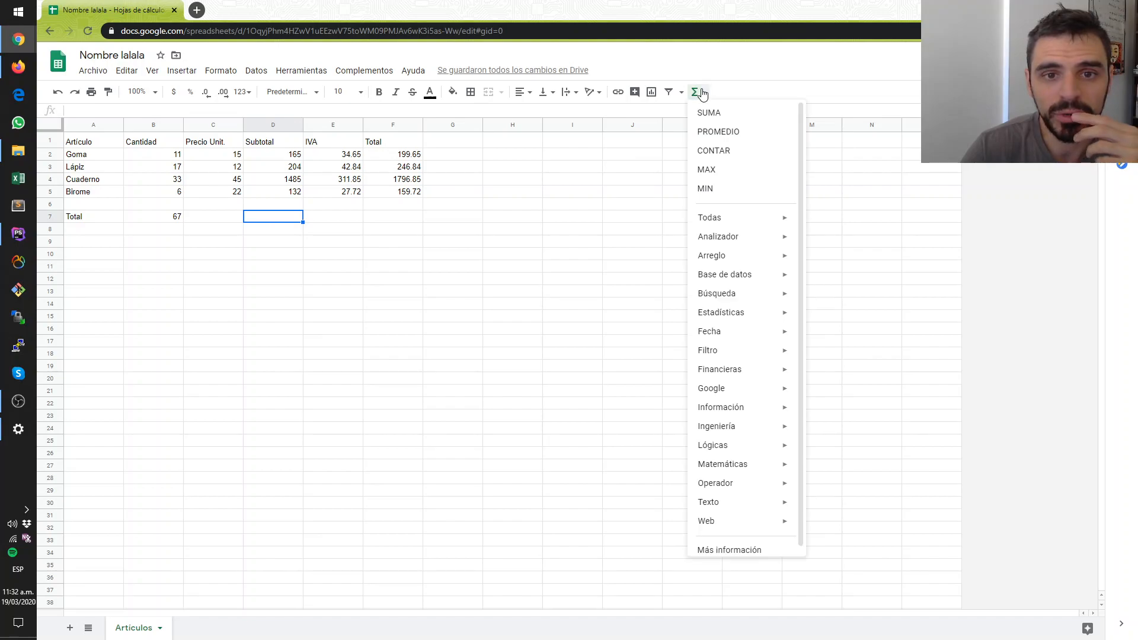
pyautogui.click(716, 120)
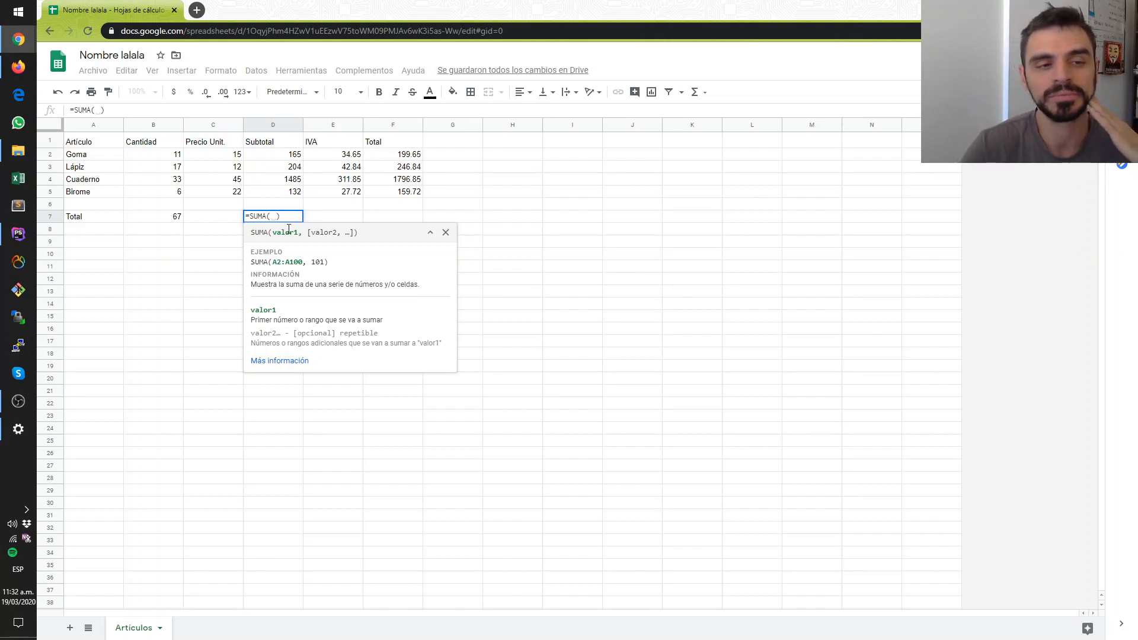
pyautogui.click(279, 158)
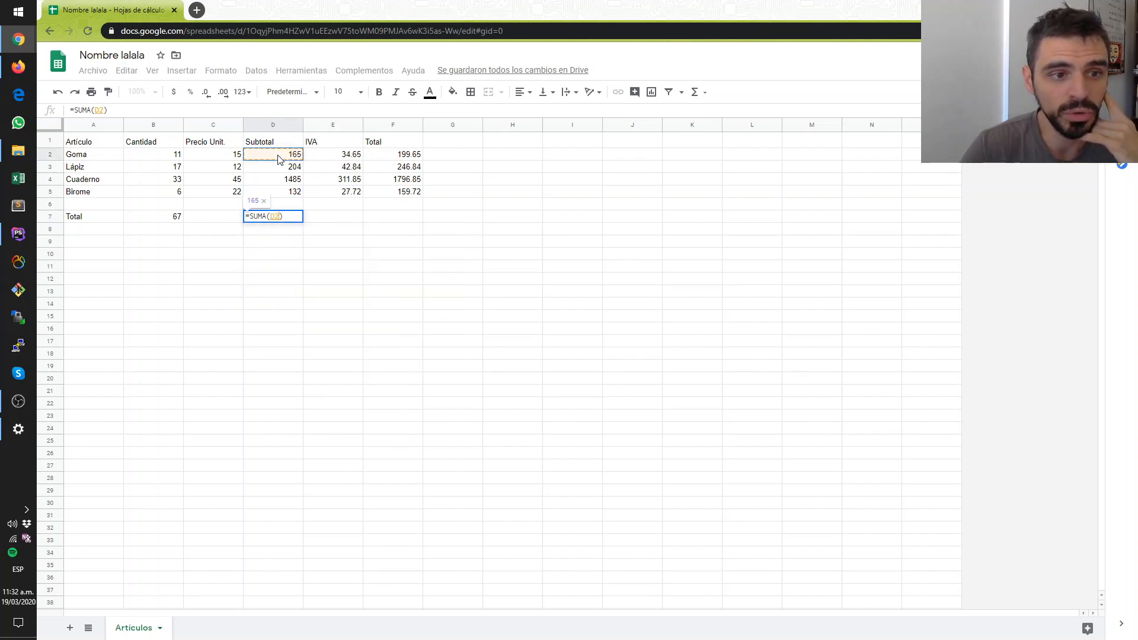
pyautogui.click(280, 170)
pyautogui.click(282, 156)
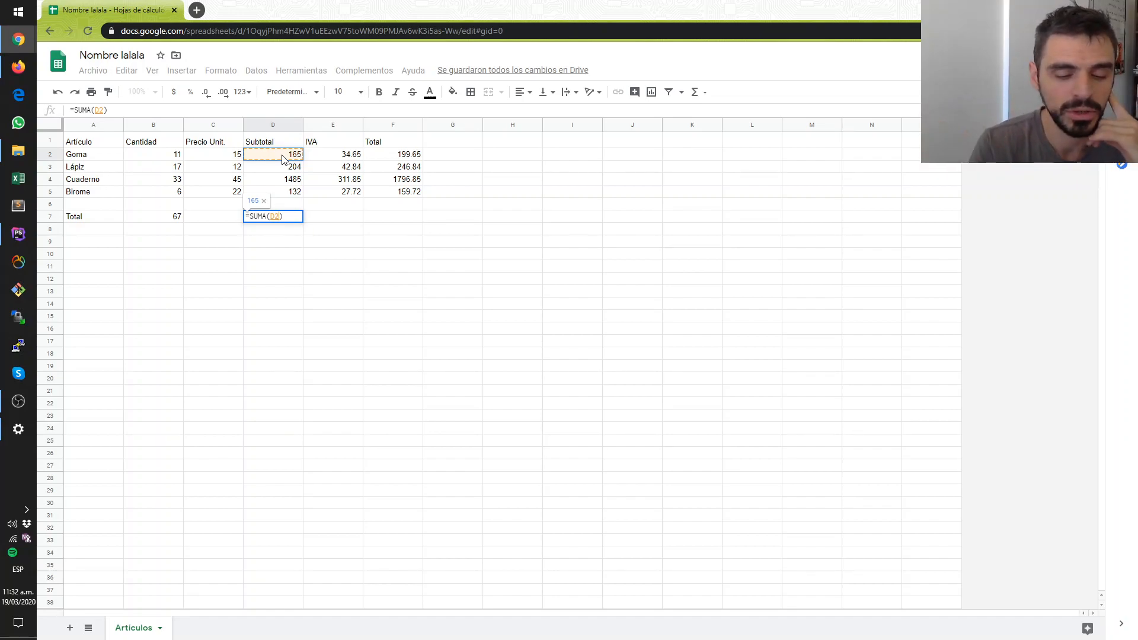
pyautogui.write(',')
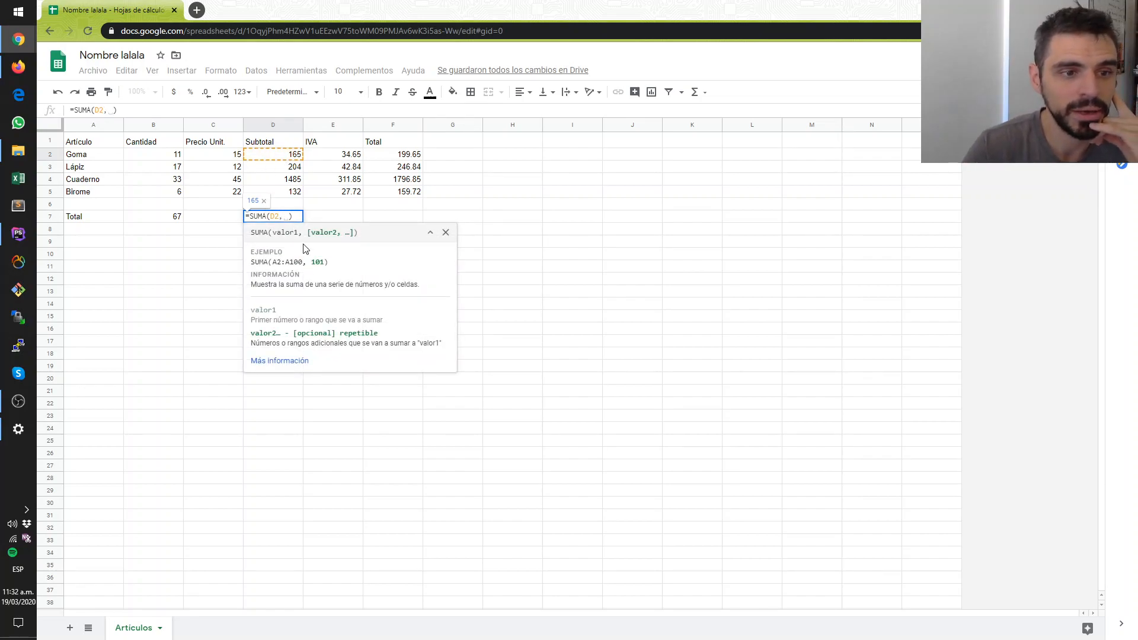
pyautogui.click(295, 170)
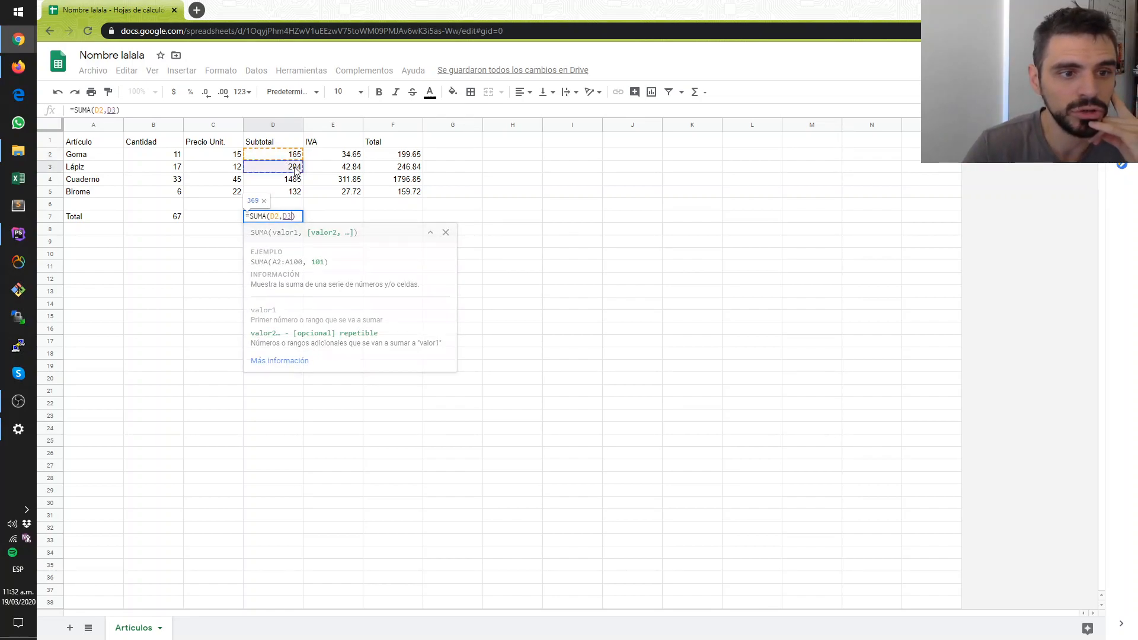
pyautogui.write(',')
pyautogui.click(297, 180)
pyautogui.write(',')
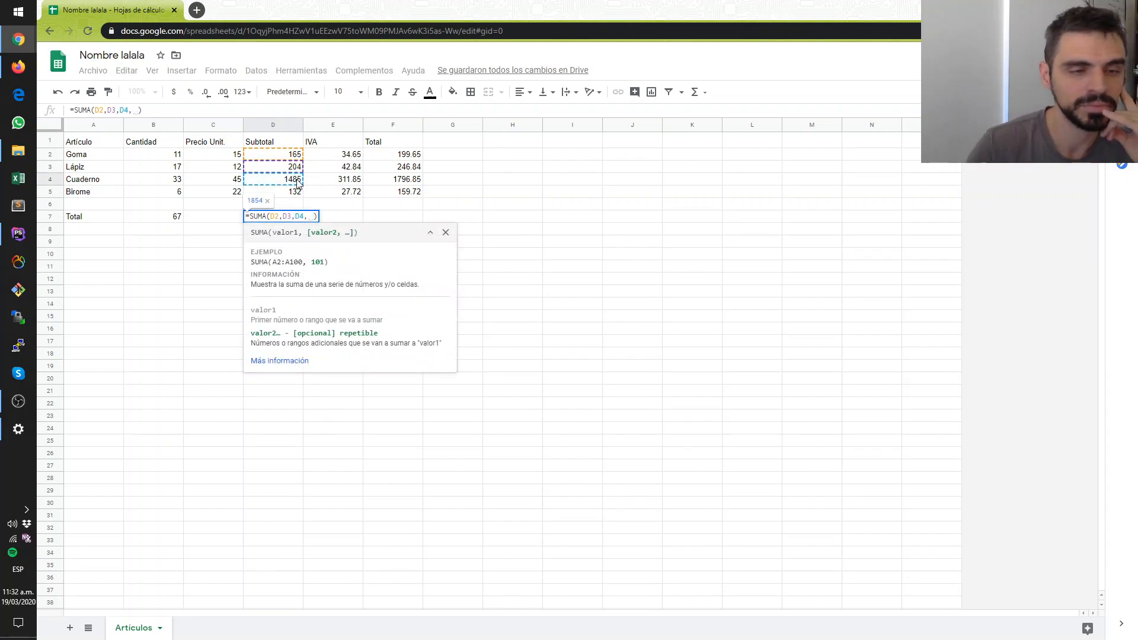
pyautogui.click(298, 193)
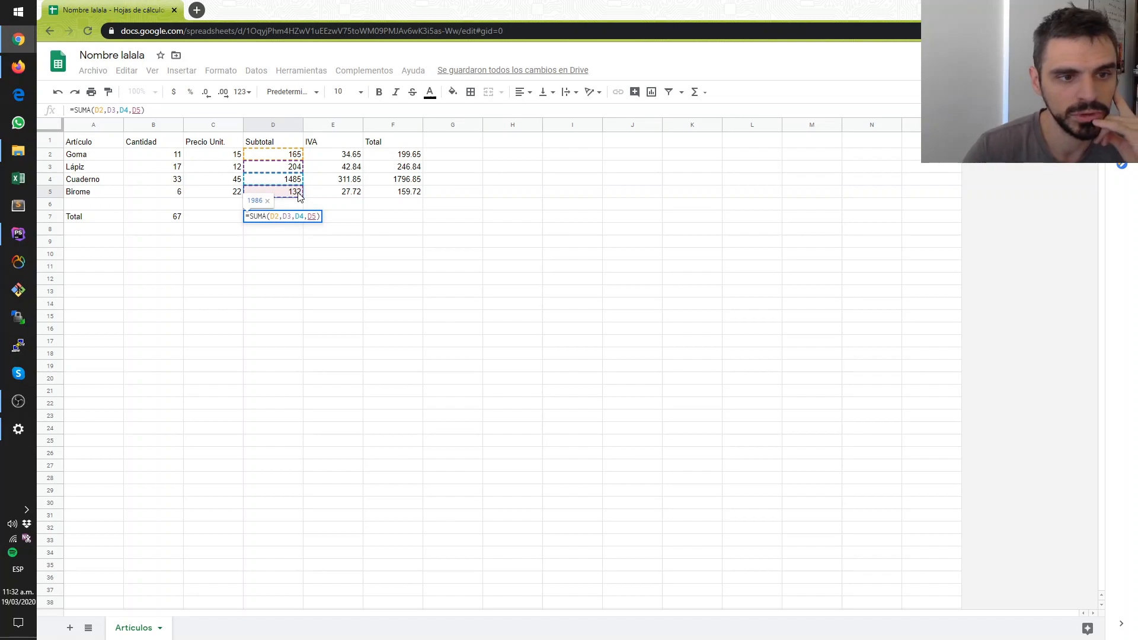
pyautogui.press('Return')
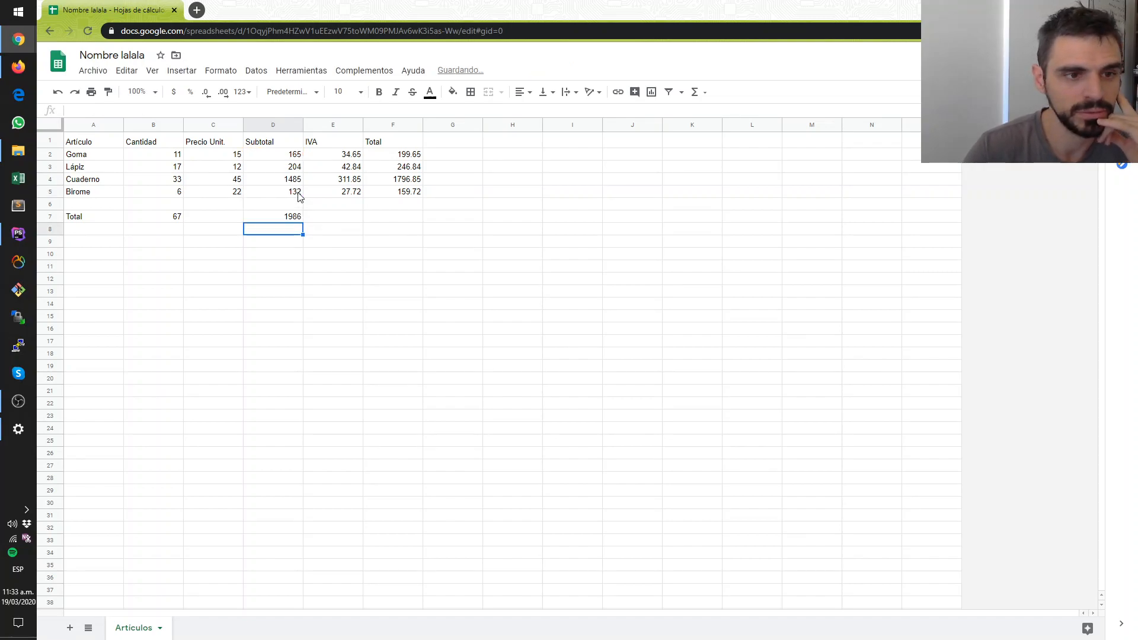
# - Review the Subtotal total in D7 and shorten its formula to =SUMA(D2,D3,D4)
pyautogui.click(276, 219)
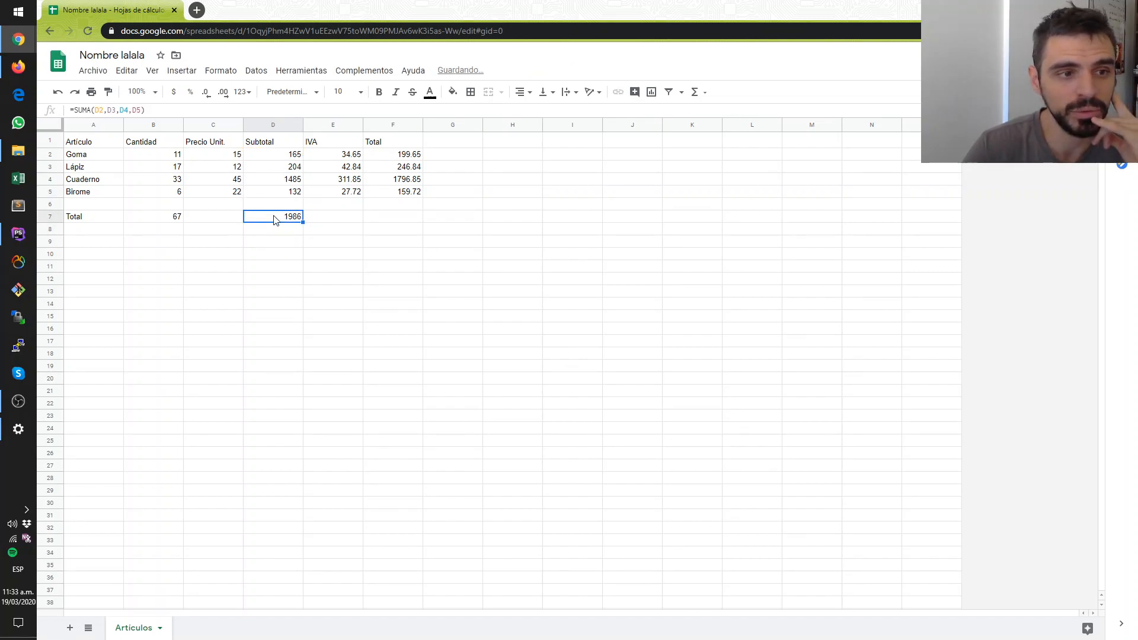
pyautogui.moveTo(278, 267); pyautogui.dragTo(277, 255)
pyautogui.click(274, 216)
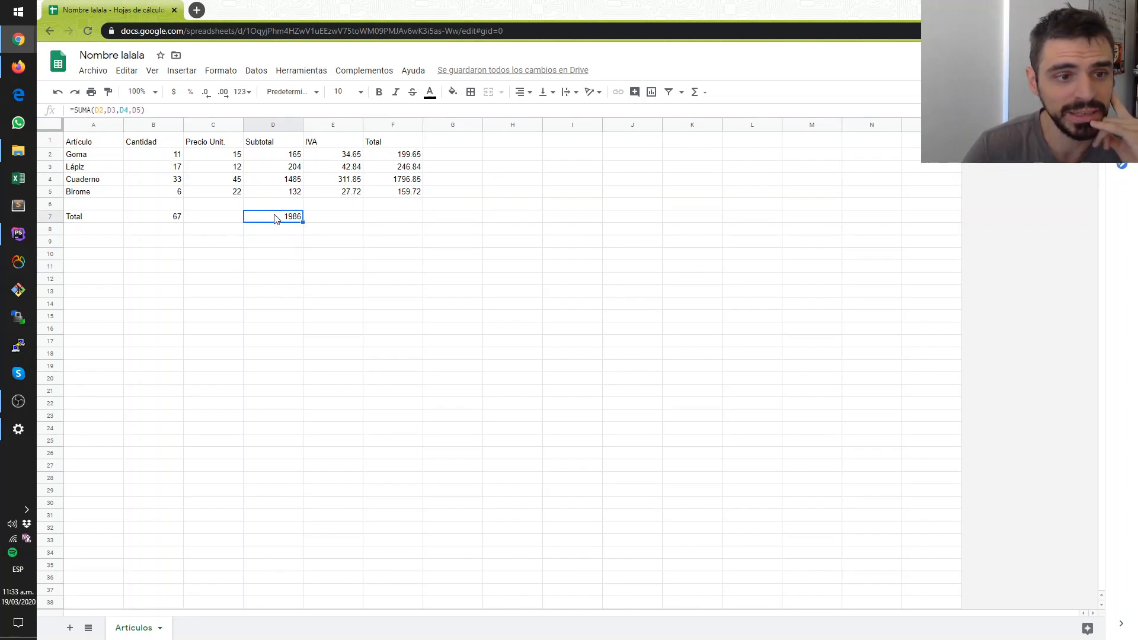
pyautogui.click(72, 110)
pyautogui.click(143, 111)
pyautogui.doubleClick(143, 111)
pyautogui.press('BackSpace')
pyautogui.press('BackSpace')
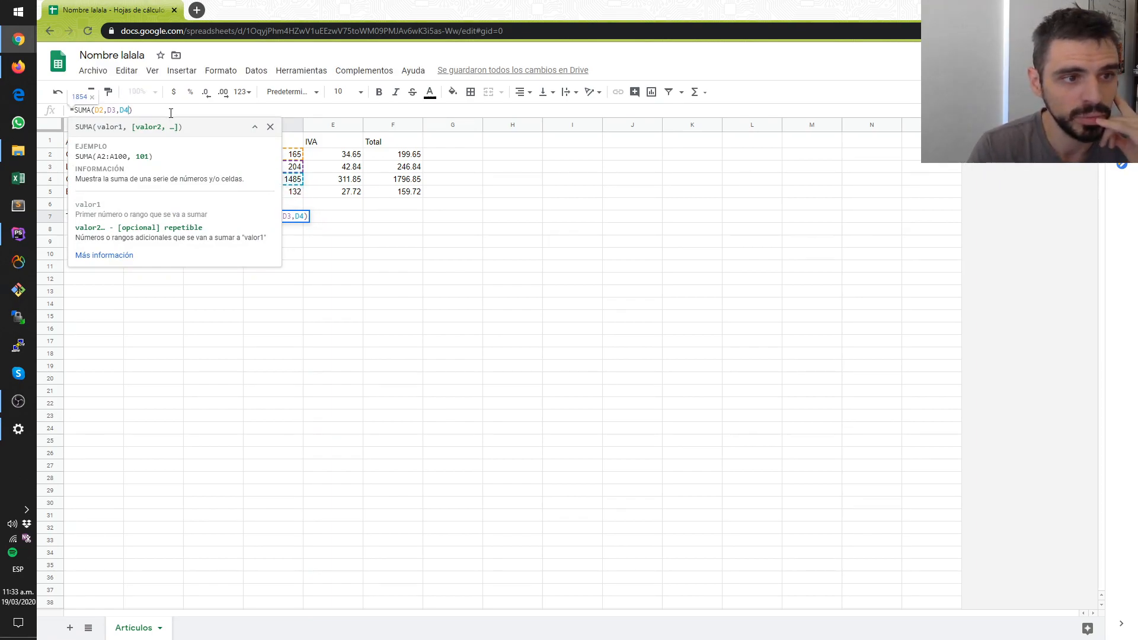
pyautogui.press('Return')
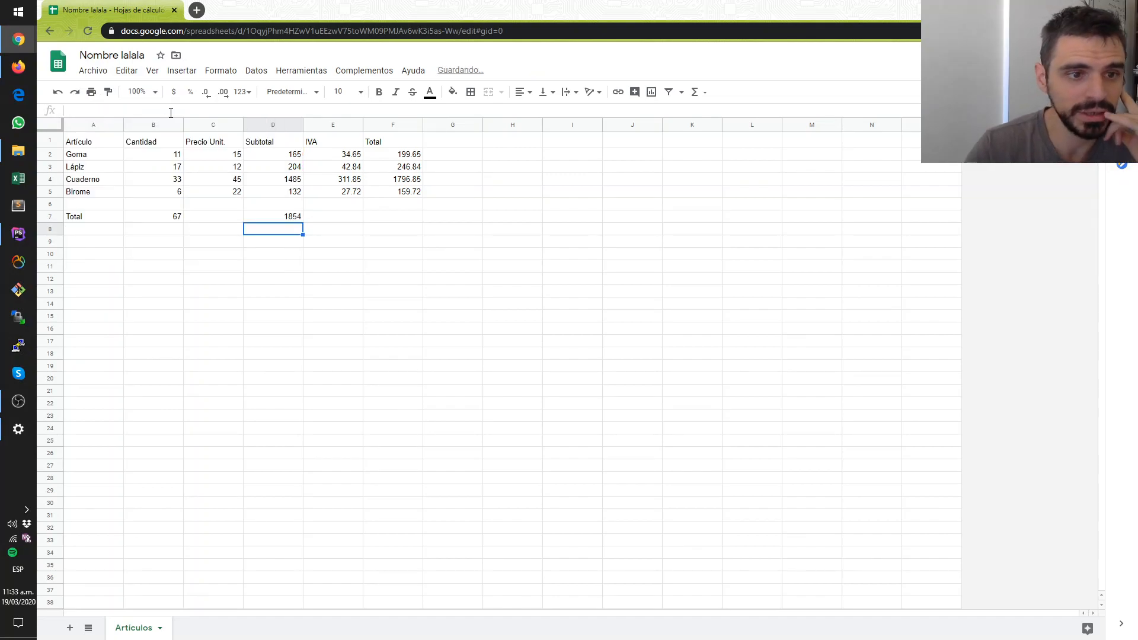
# - Add D5 back to the D7 formula as a further argument, giving =SUMA(D2,D3,D4,D5)
pyautogui.click(286, 218)
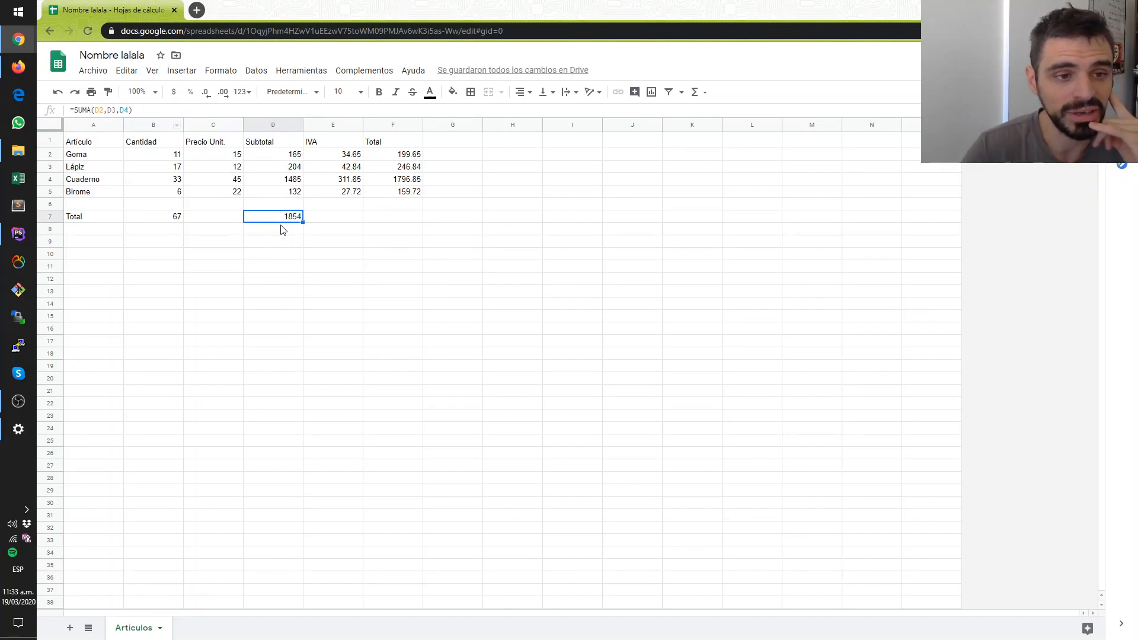
pyautogui.doubleClick(282, 219)
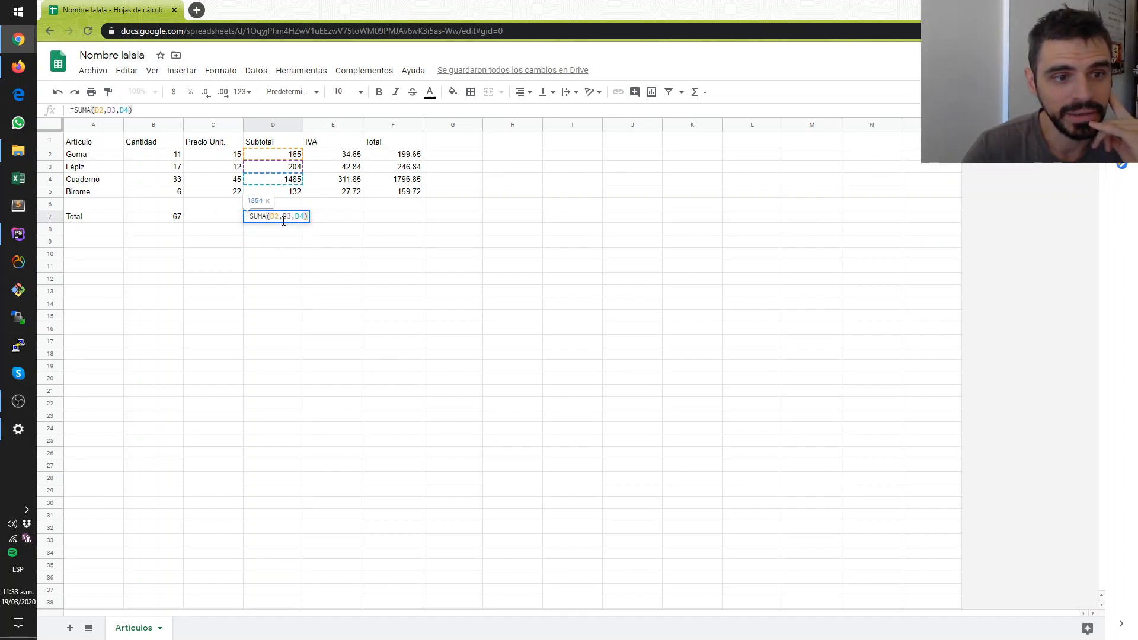
pyautogui.write(',')
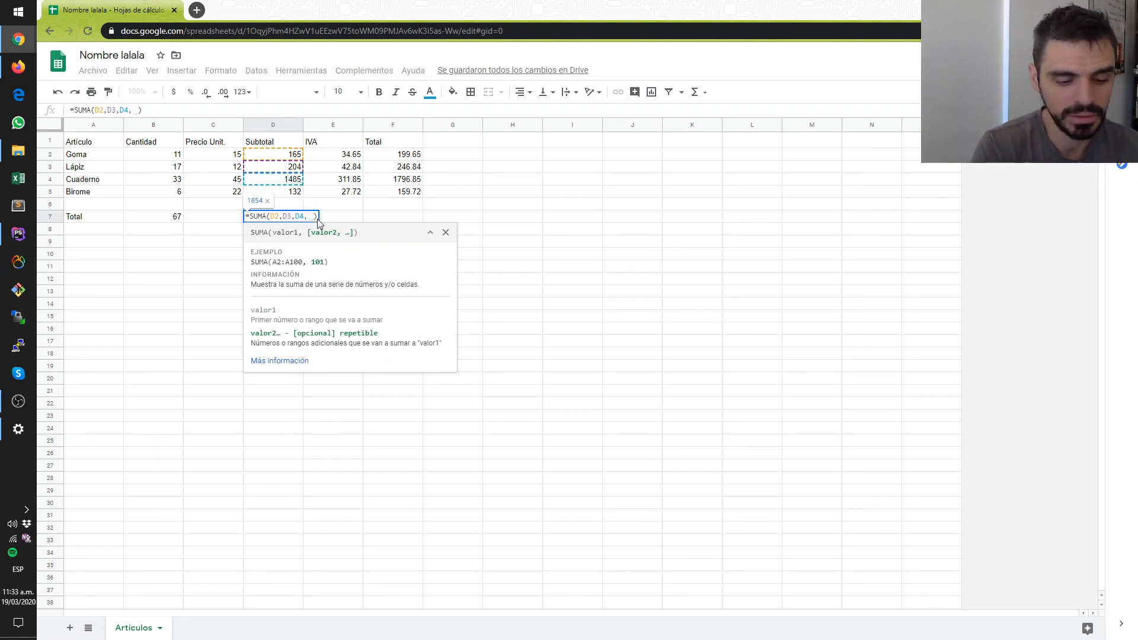
pyautogui.write('D5')
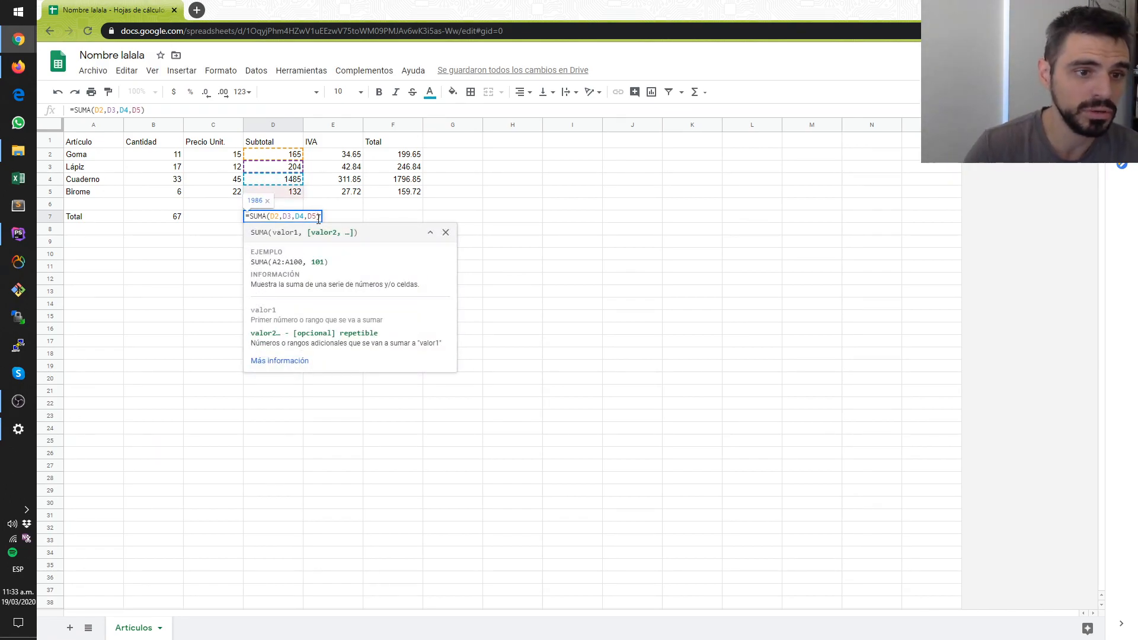
pyautogui.press('Return')
pyautogui.click(294, 219)
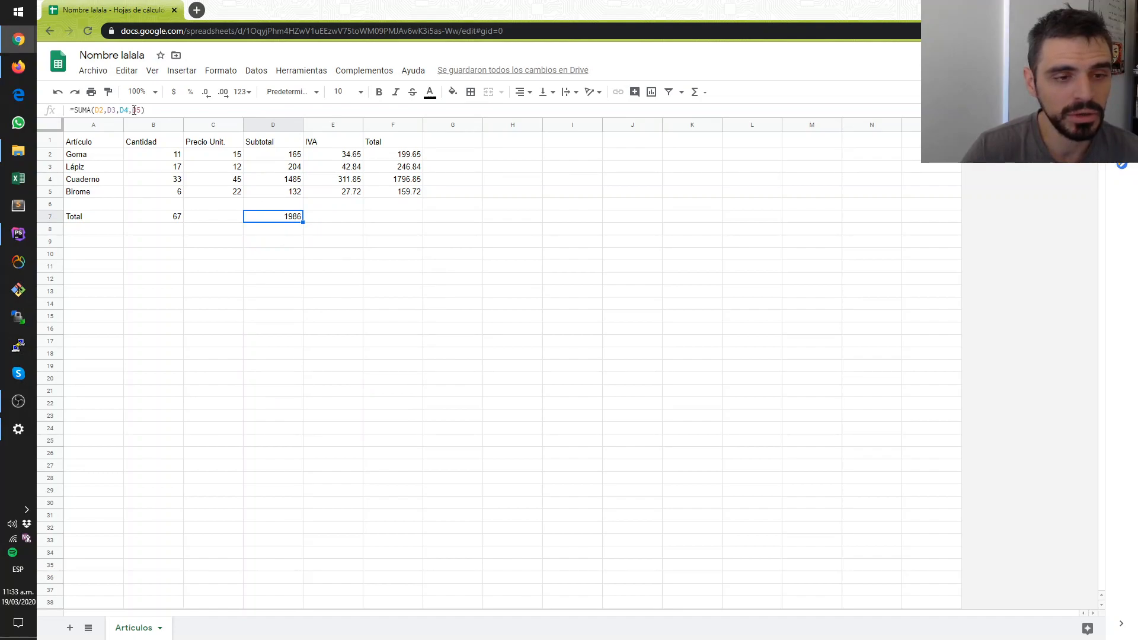
# - Remove D4 and D5 from the D7 formula so it sums only D2 and D3
pyautogui.doubleClick(283, 218)
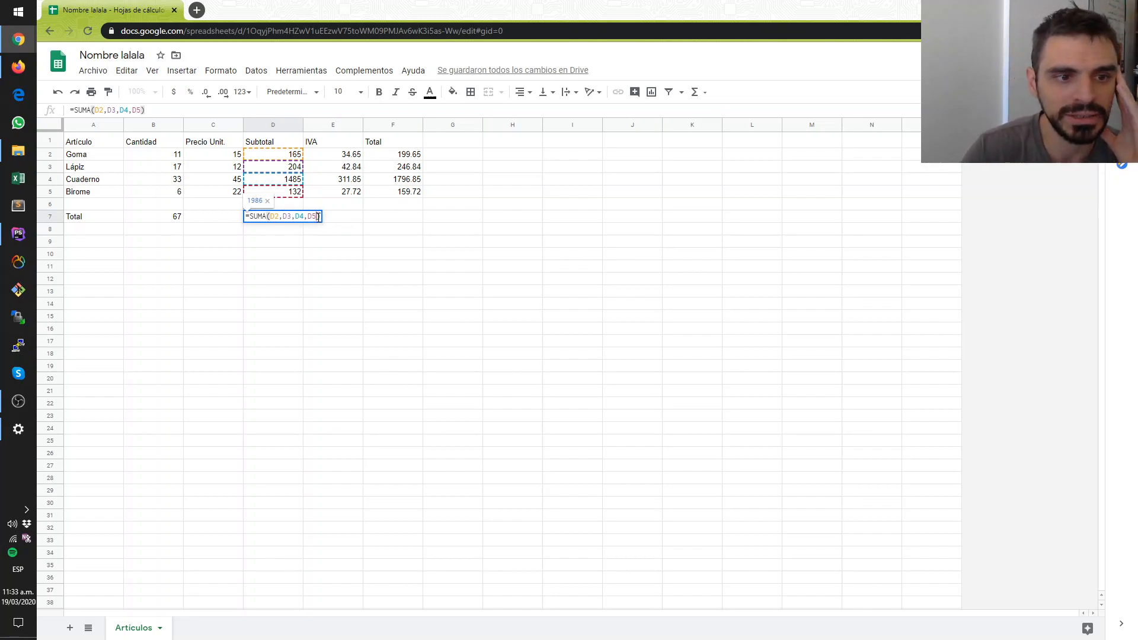
pyautogui.click(317, 216)
pyautogui.press('BackSpace')
pyautogui.press('BackSpace')
pyautogui.press('BackSpace')
pyautogui.press('BackSpace')
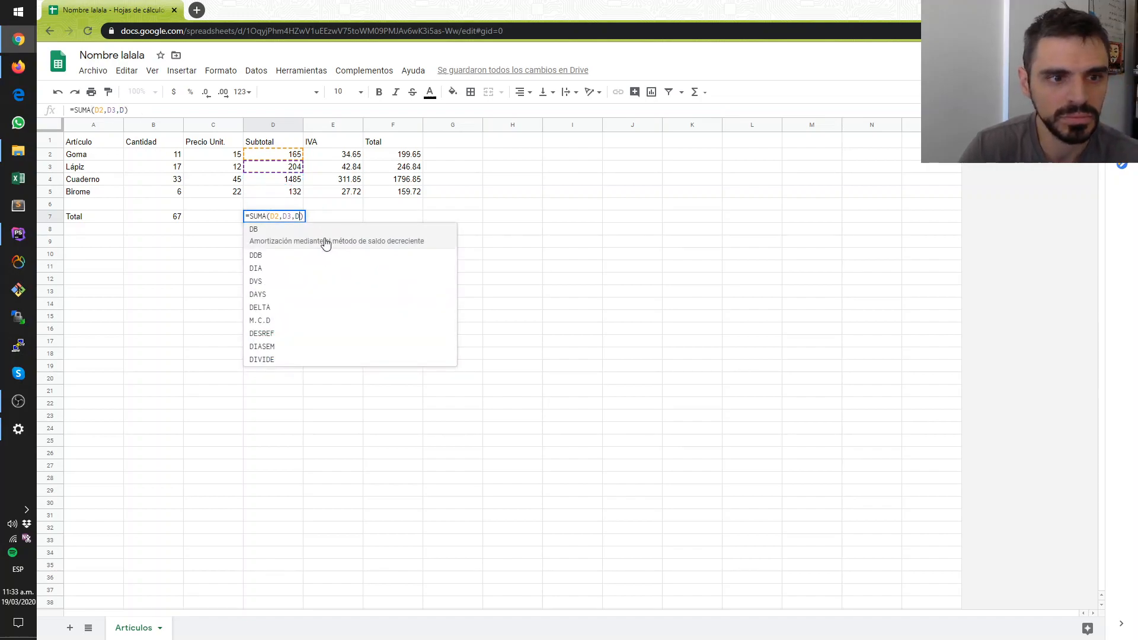
pyautogui.press('BackSpace')
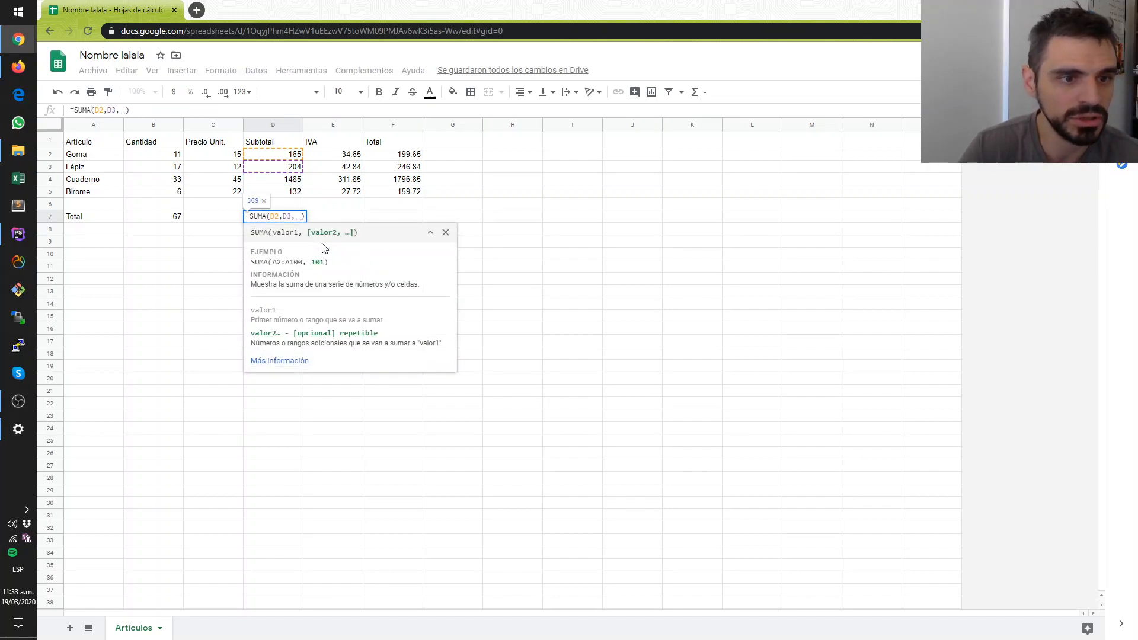
pyautogui.press('Return')
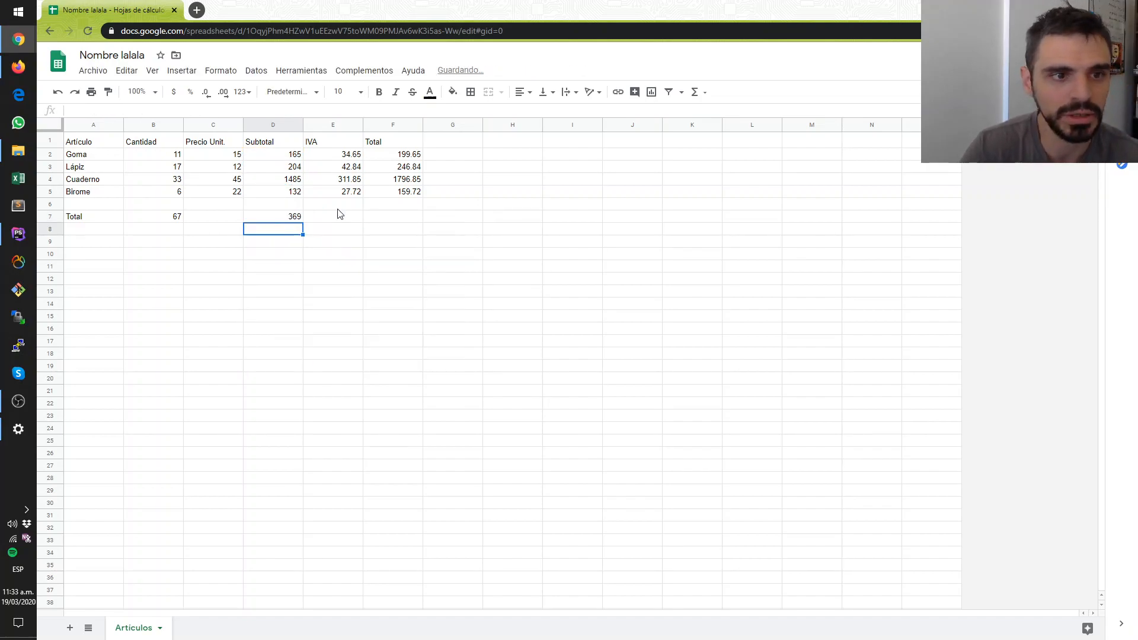
# - Restore the D4 and D5 arguments so that D7 contains =SUMA(D2,D3,D4,D5)
pyautogui.doubleClick(295, 217)
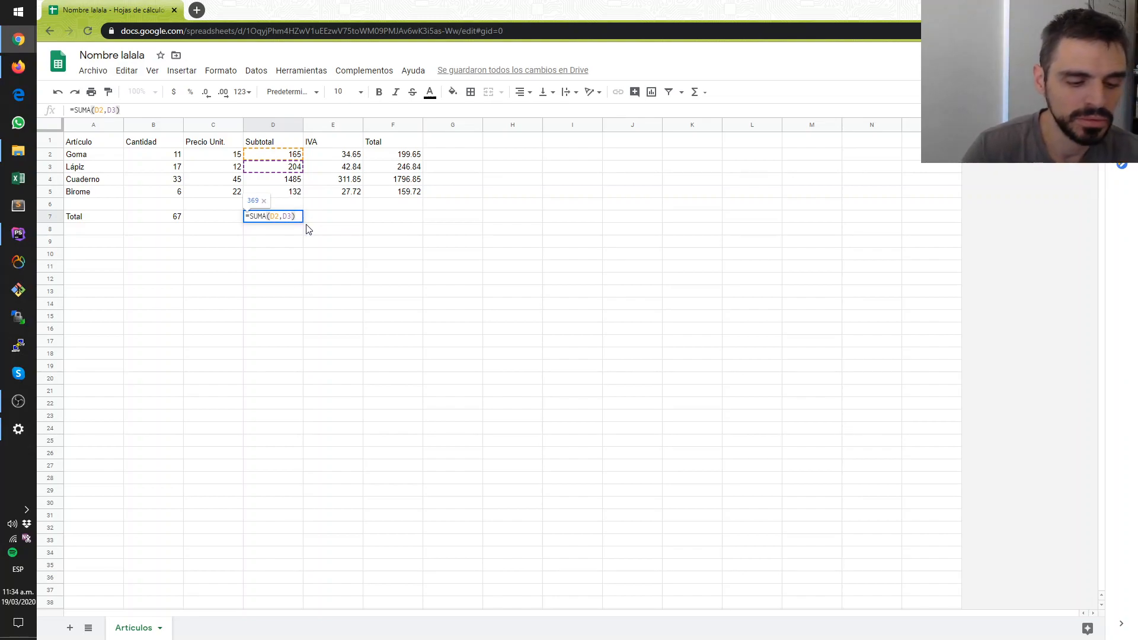
pyautogui.write(',')
pyautogui.write(',')
pyautogui.click(290, 182)
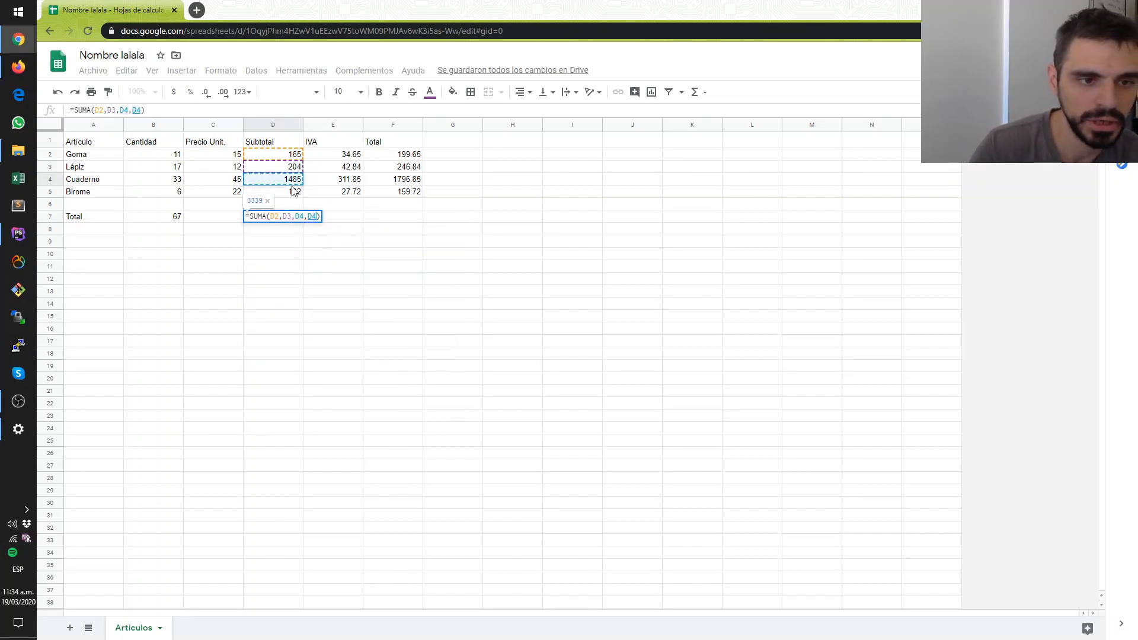
pyautogui.press('BackSpace')
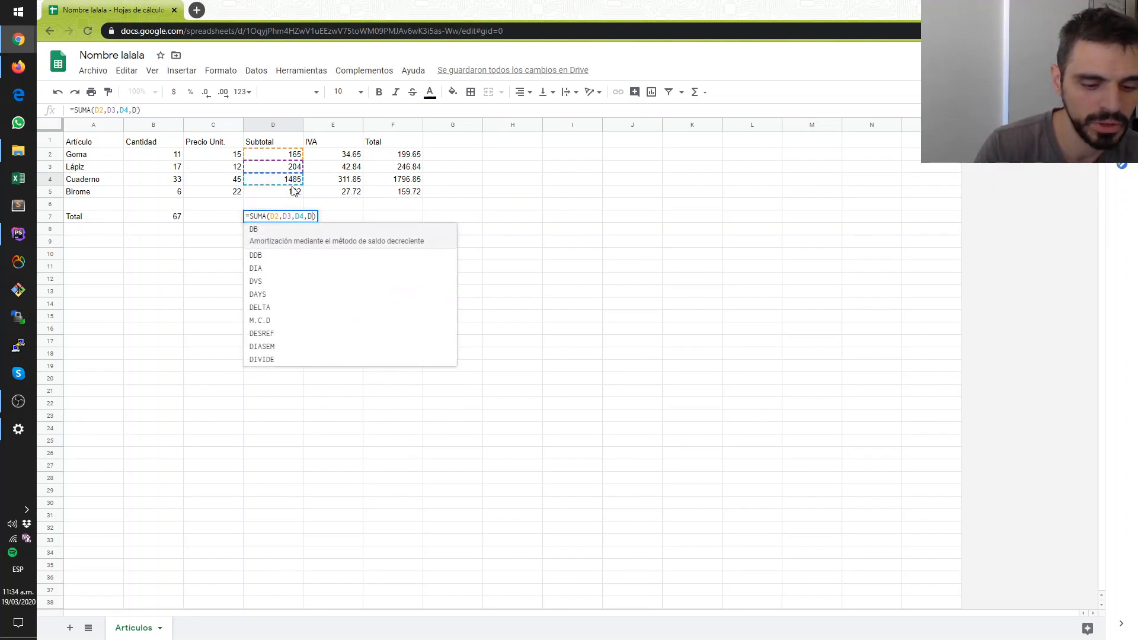
pyautogui.write('5')
pyautogui.press('Return')
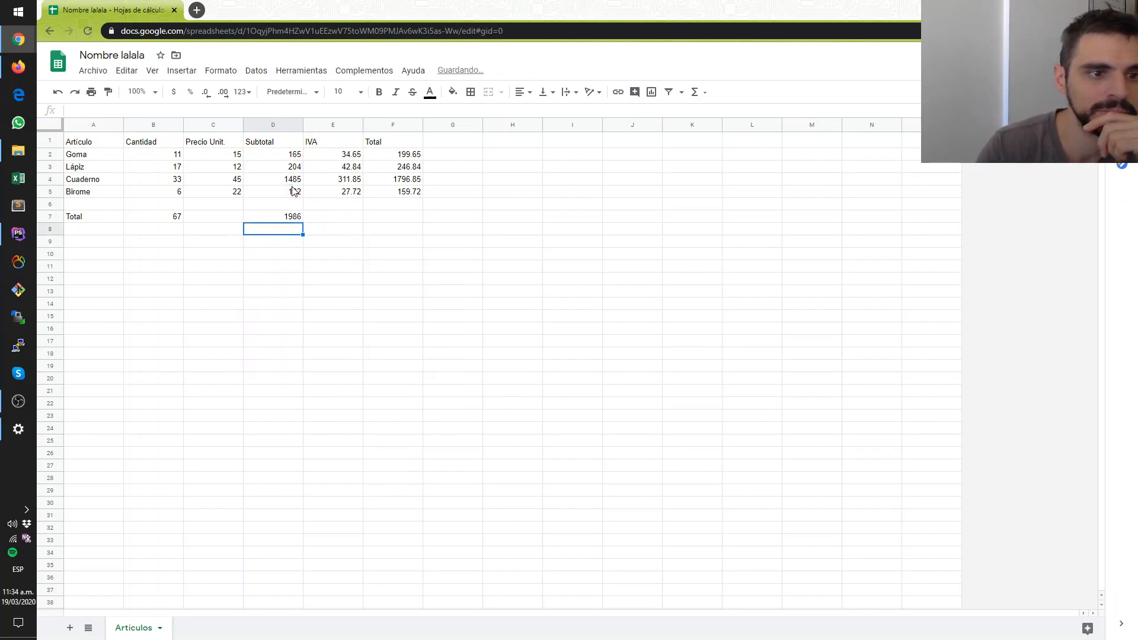
# - Compare the SUMA formula in D7 with the addition formula in B7
pyautogui.click(296, 218)
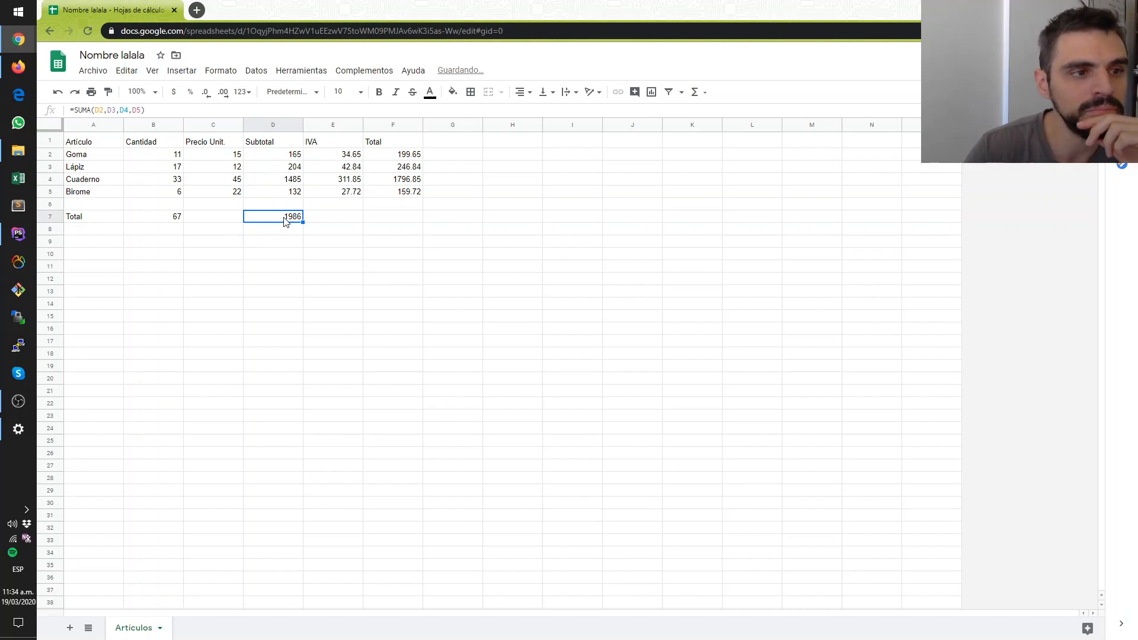
pyautogui.click(167, 217)
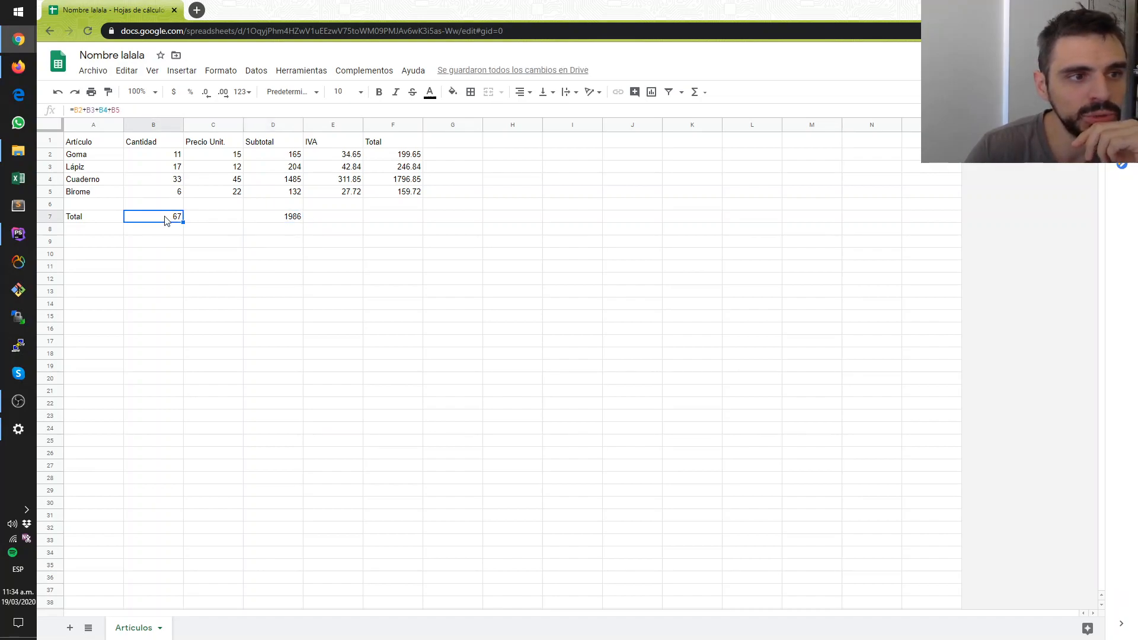
pyautogui.click(267, 222)
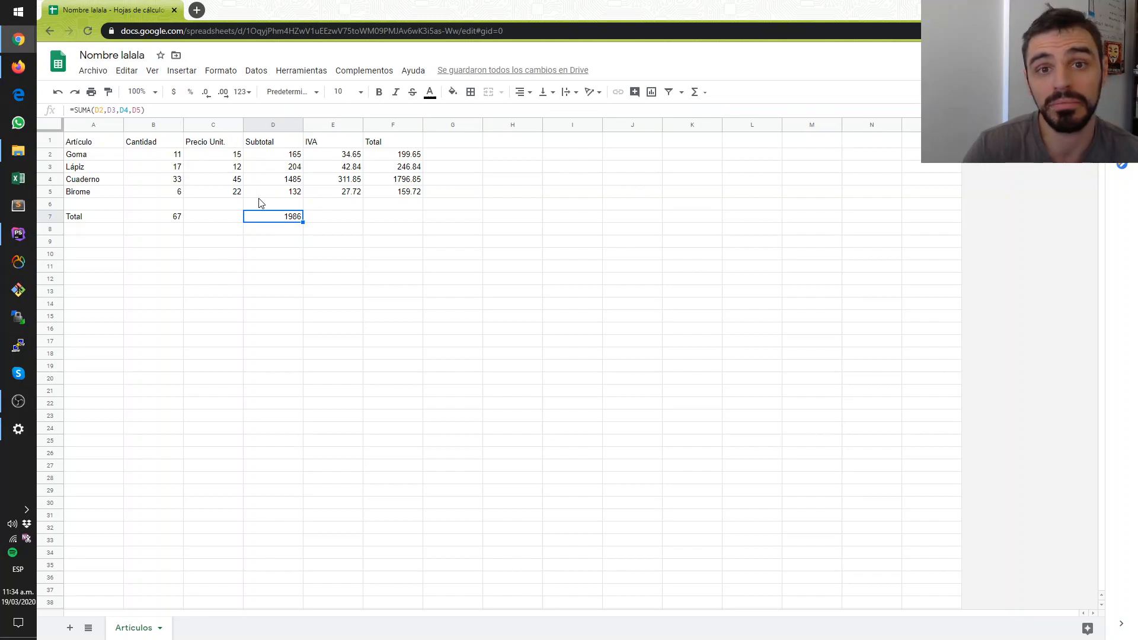
# - Total the IVA column in E7 with the SUMA function over a range, entering =SUMA(E2:E5)
pyautogui.click(321, 217)
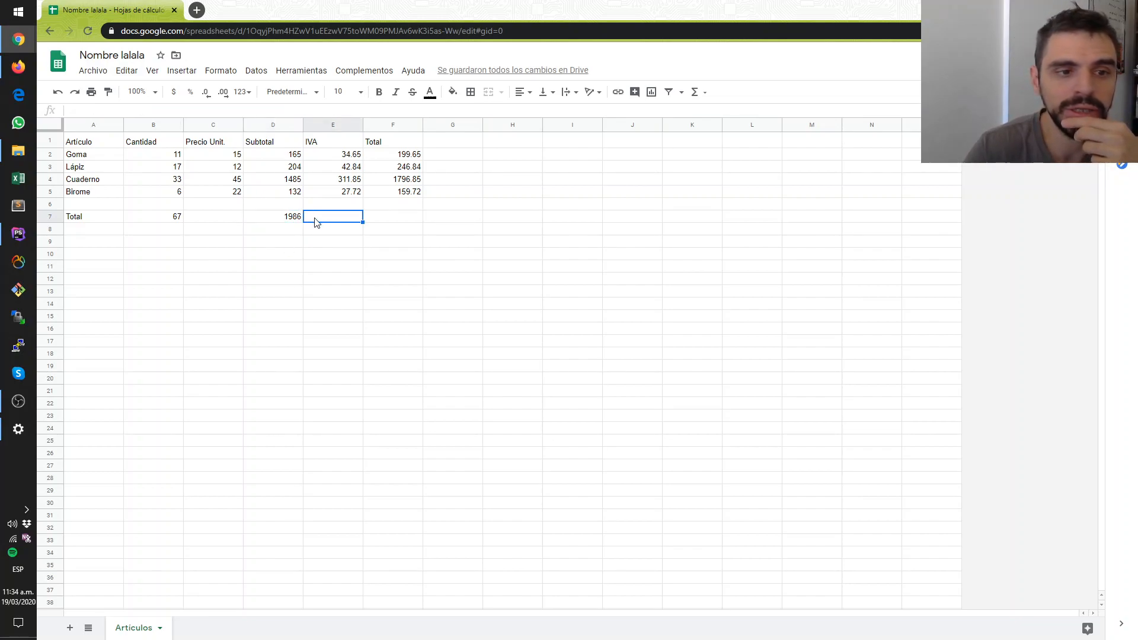
pyautogui.click(695, 93)
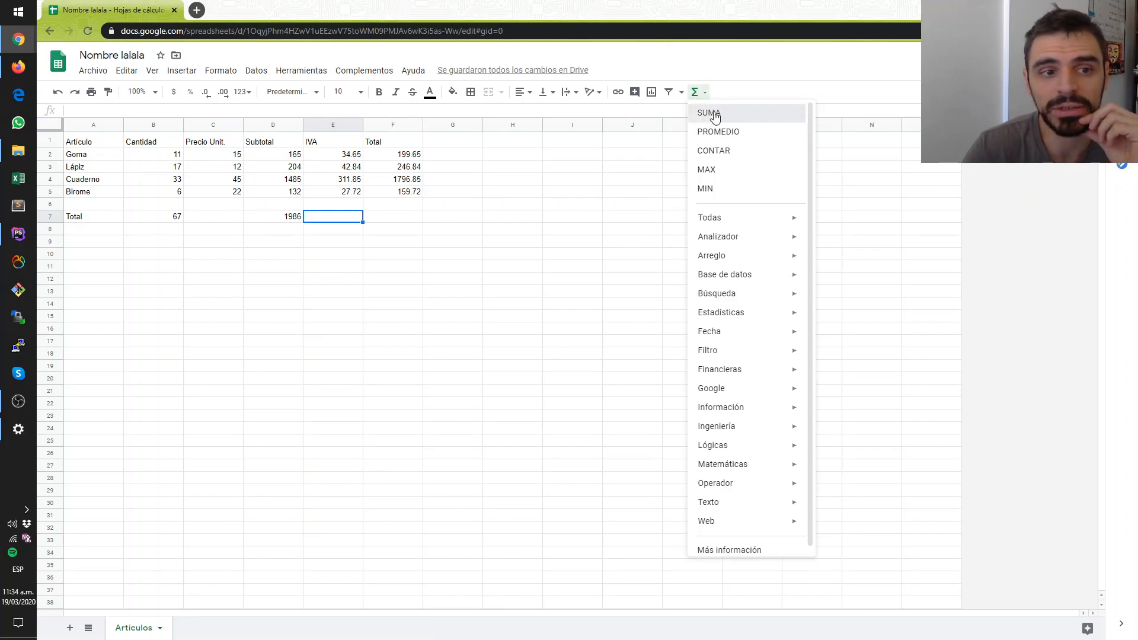
pyautogui.click(715, 114)
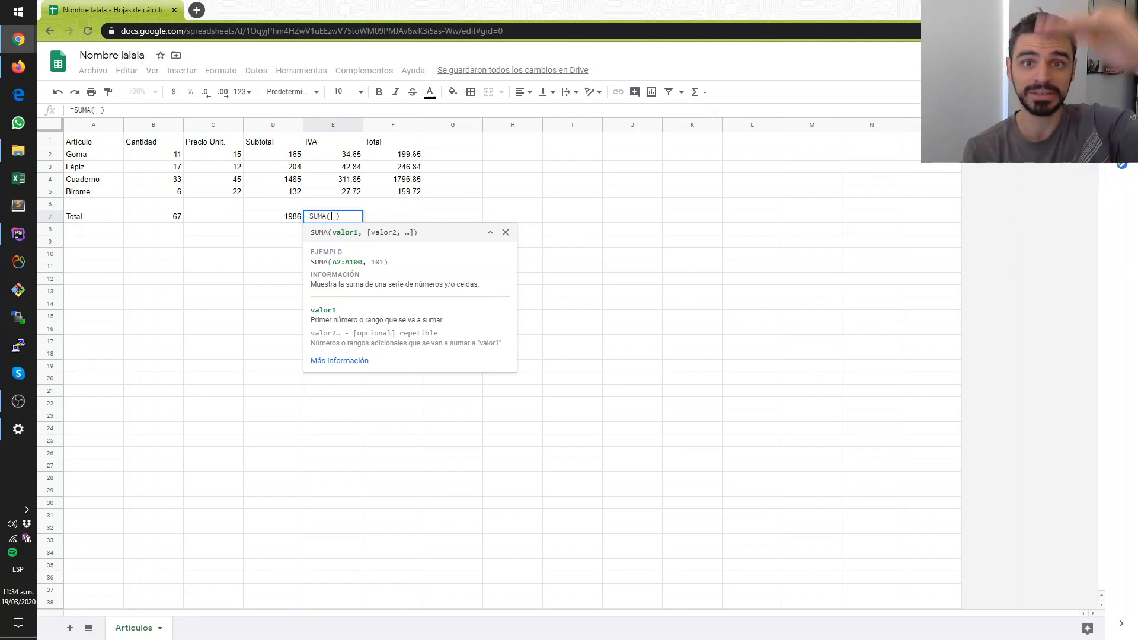
pyautogui.click(317, 155)
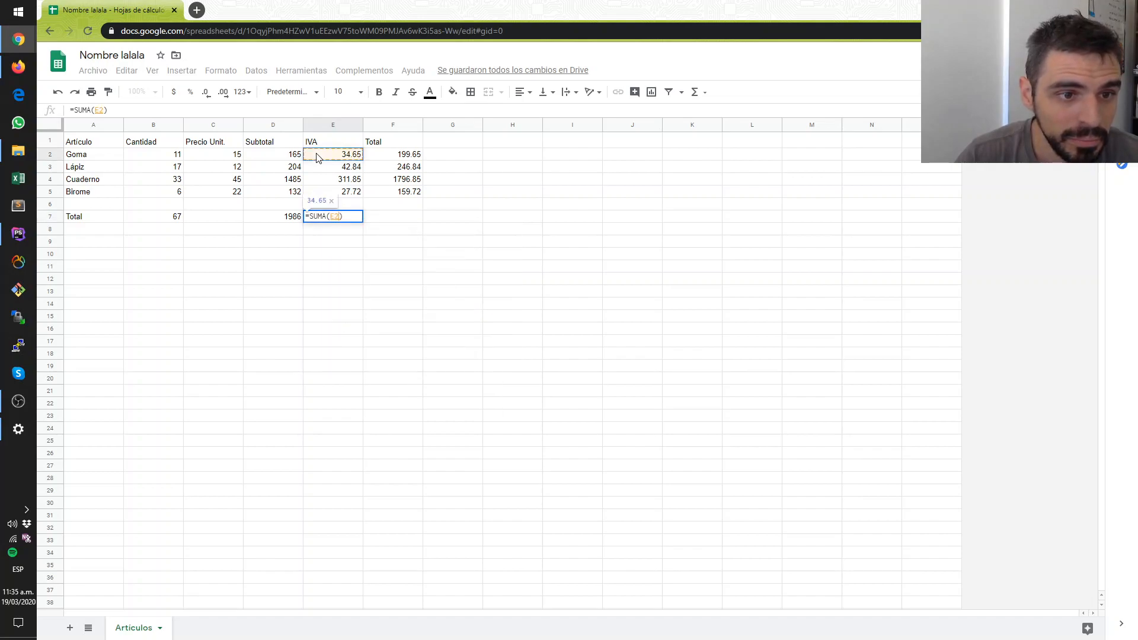
pyautogui.moveTo(317, 155); pyautogui.dragTo(338, 198)
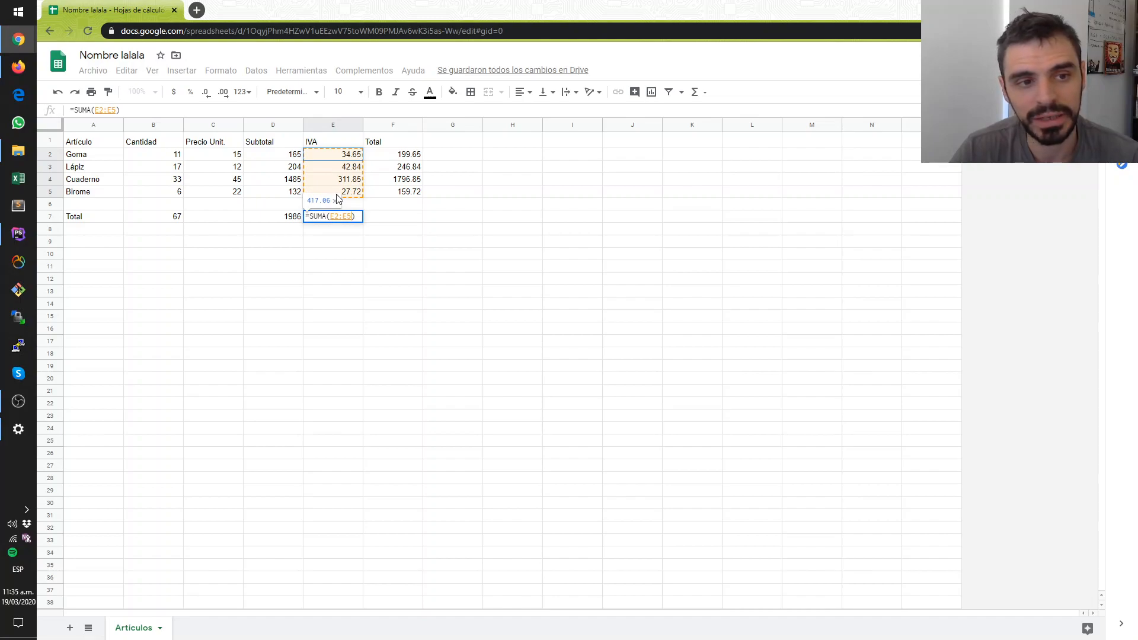
pyautogui.moveTo(338, 198); pyautogui.dragTo(337, 199)
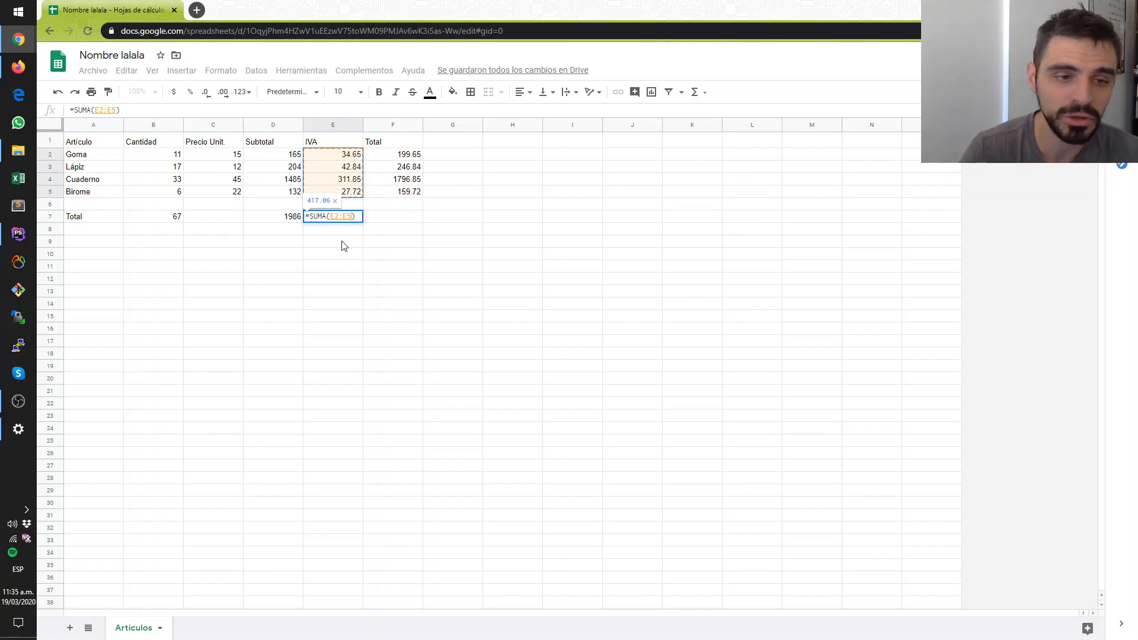
pyautogui.press('Return')
# - Examine the E2:E5 range in the IVA total formula in E7 without changing it
pyautogui.click(340, 216)
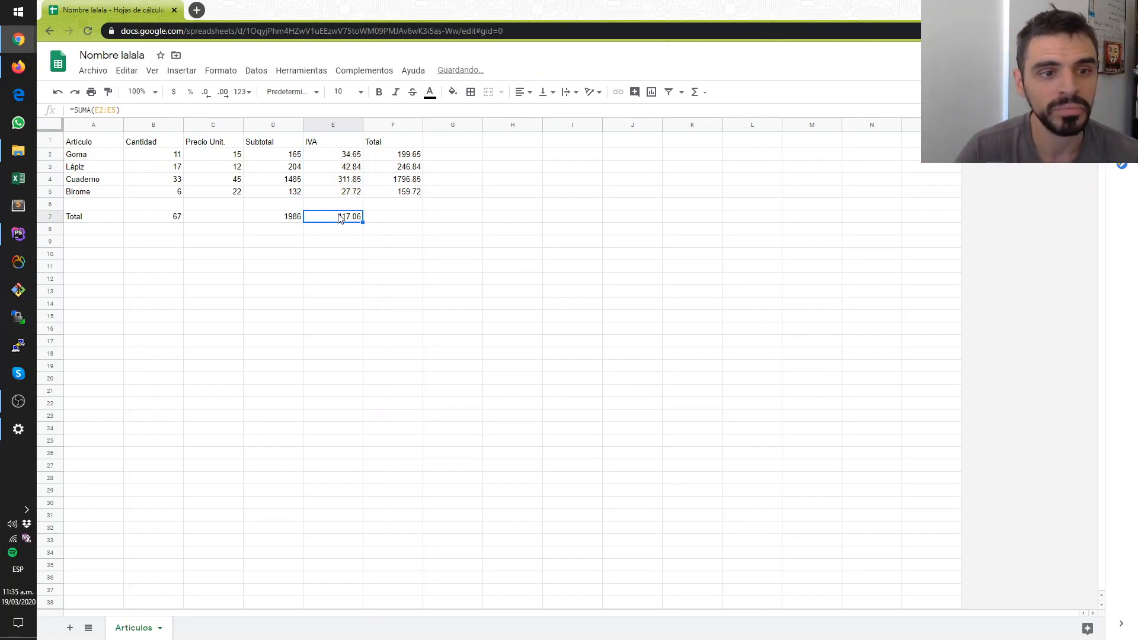
pyautogui.click(119, 110)
pyautogui.moveTo(119, 110); pyautogui.dragTo(98, 110)
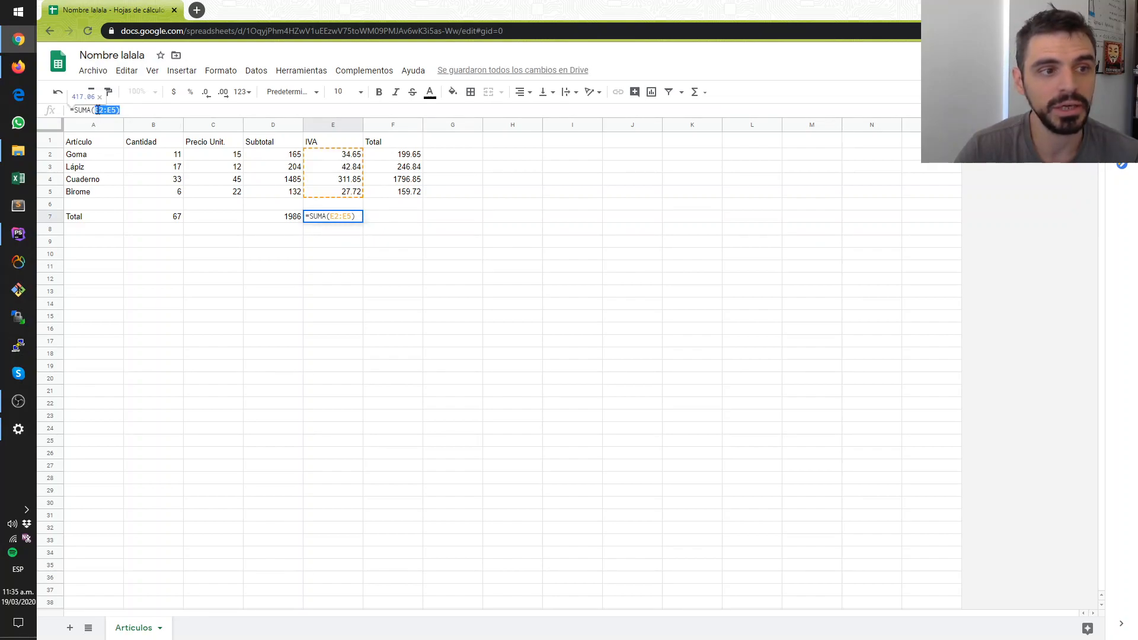
pyautogui.press('Escape')
pyautogui.click(346, 244)
pyautogui.click(344, 216)
pyautogui.doubleClick(344, 217)
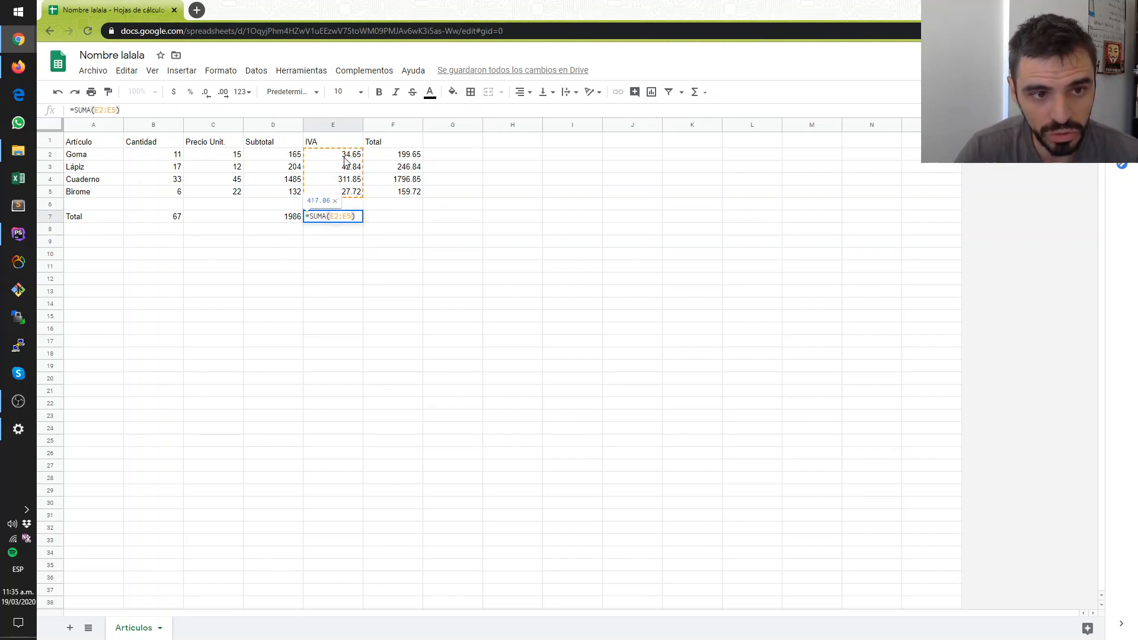
pyautogui.click(331, 241)
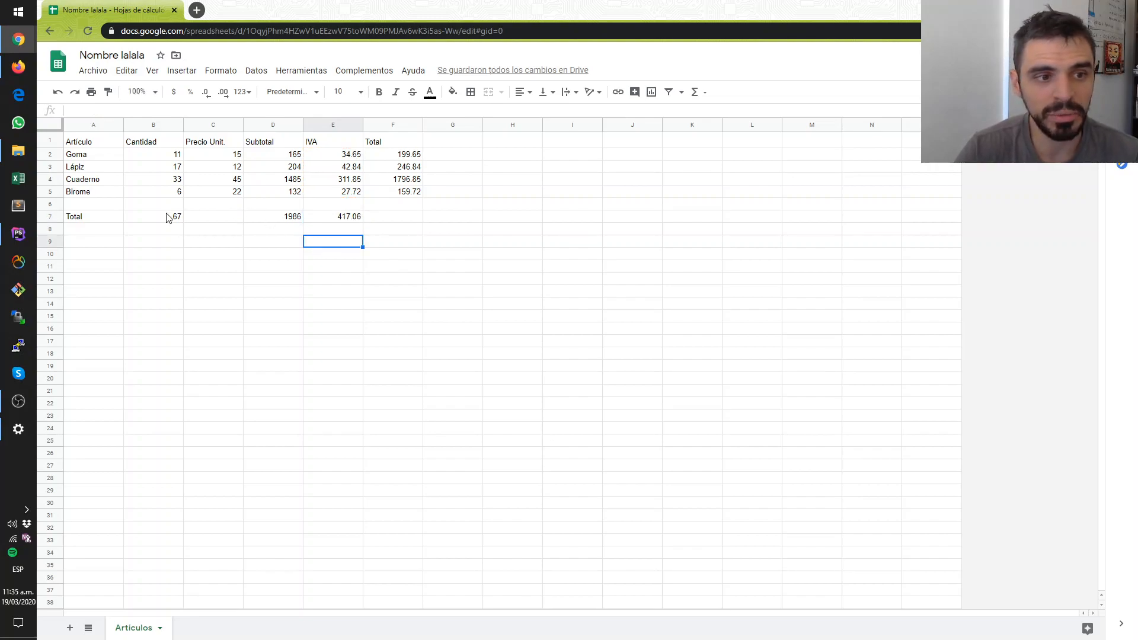
# - Compare the three ways of totalling used in B7, D7 and E7, and check the Goma subtotal formula in D2
pyautogui.moveTo(170, 218); pyautogui.dragTo(341, 232)
pyautogui.rightClick(341, 231)
pyautogui.press('Escape')
pyautogui.click(235, 238)
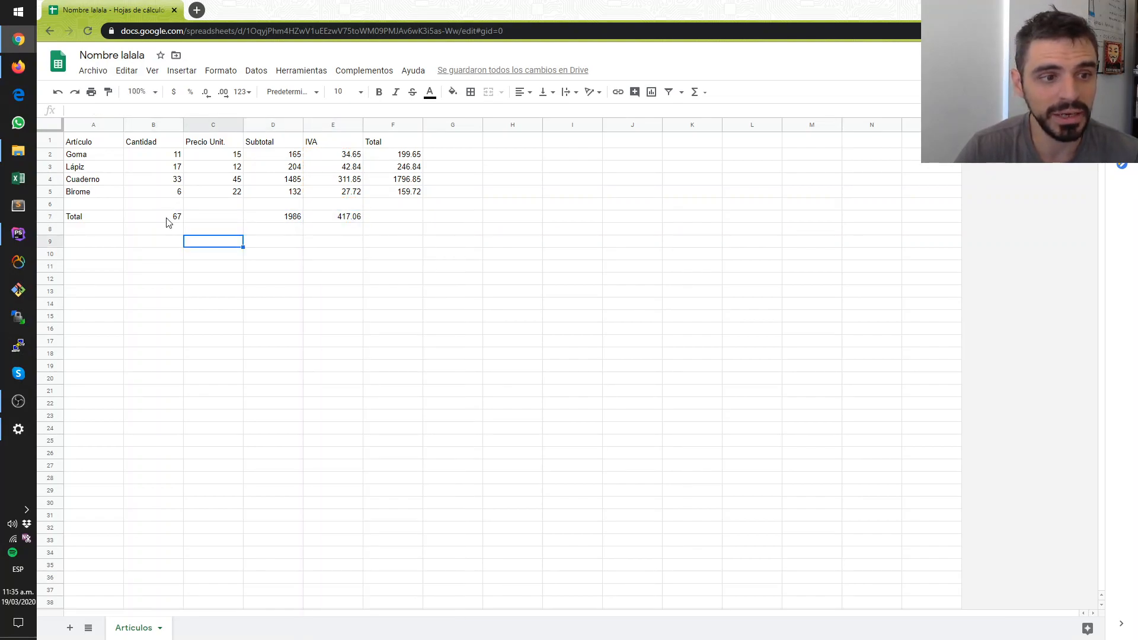
pyautogui.click(167, 219)
pyautogui.click(275, 221)
pyautogui.click(334, 221)
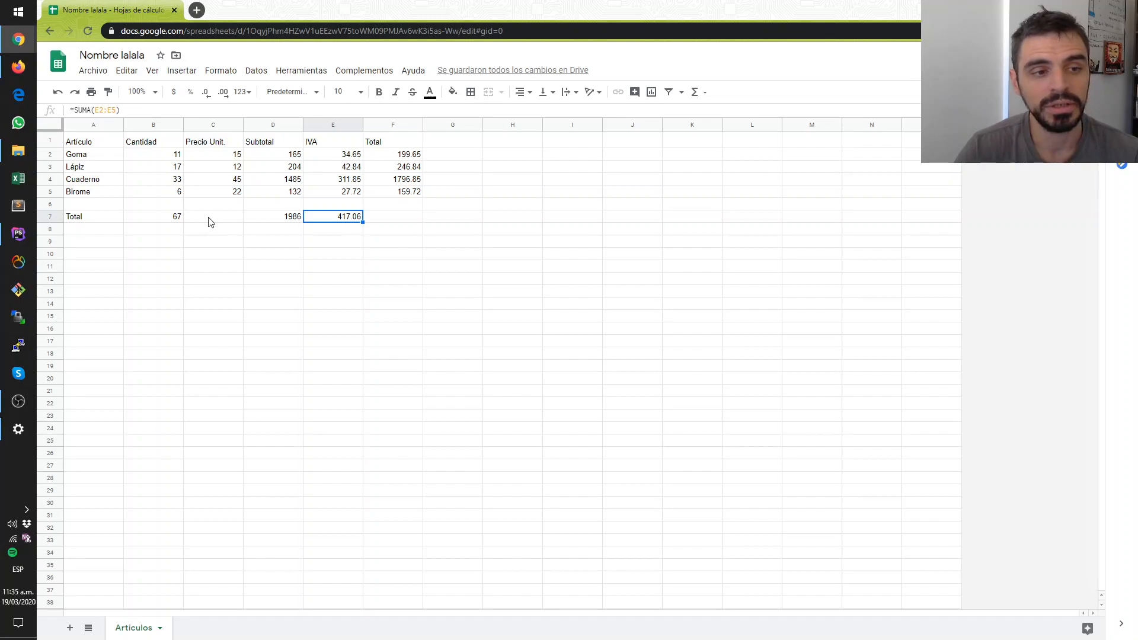
pyautogui.click(159, 220)
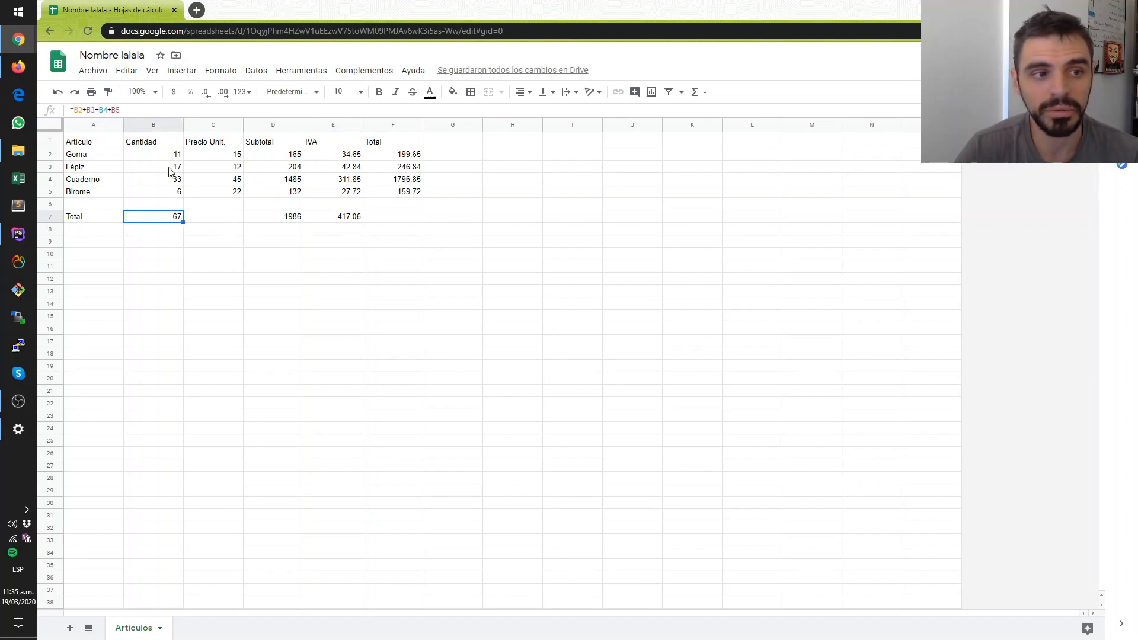
pyautogui.click(318, 283)
pyautogui.click(356, 220)
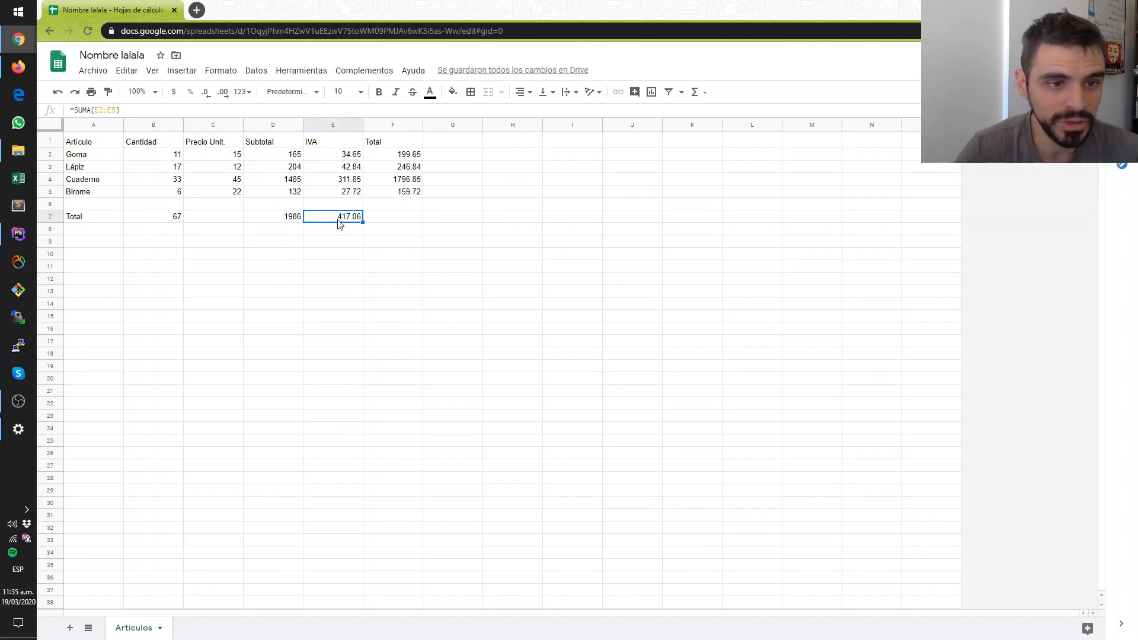
pyautogui.click(292, 219)
pyautogui.click(296, 157)
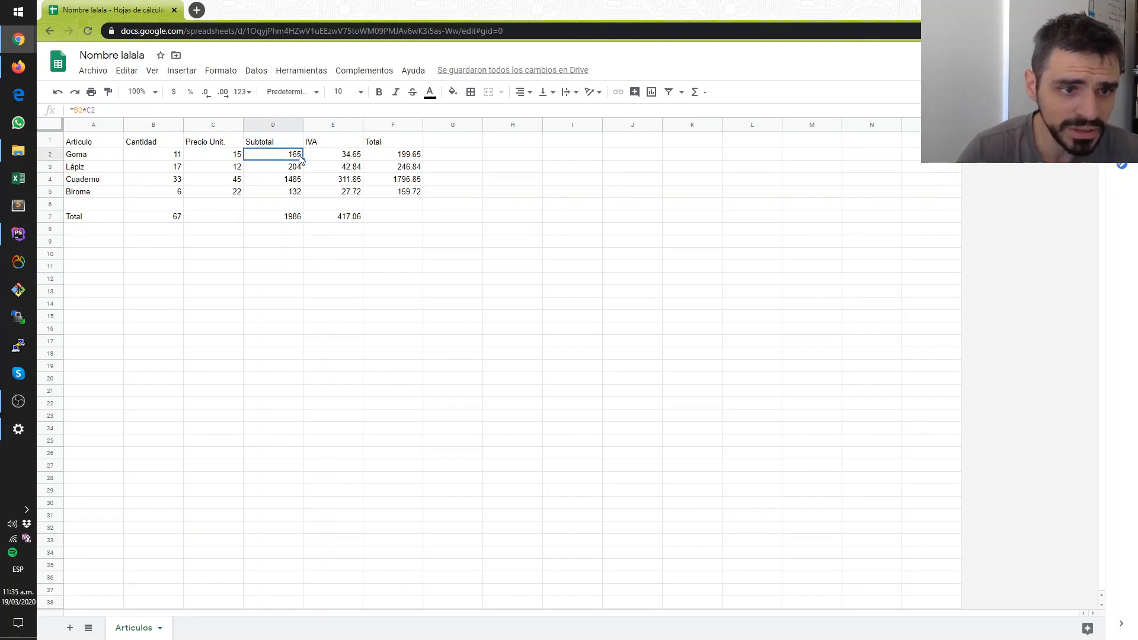
# - Copy the SUMA formula of individual cells from D7 into the IVA total E7 and compare the two formulas
pyautogui.moveTo(302, 160); pyautogui.dragTo(352, 219)
pyautogui.click(301, 221)
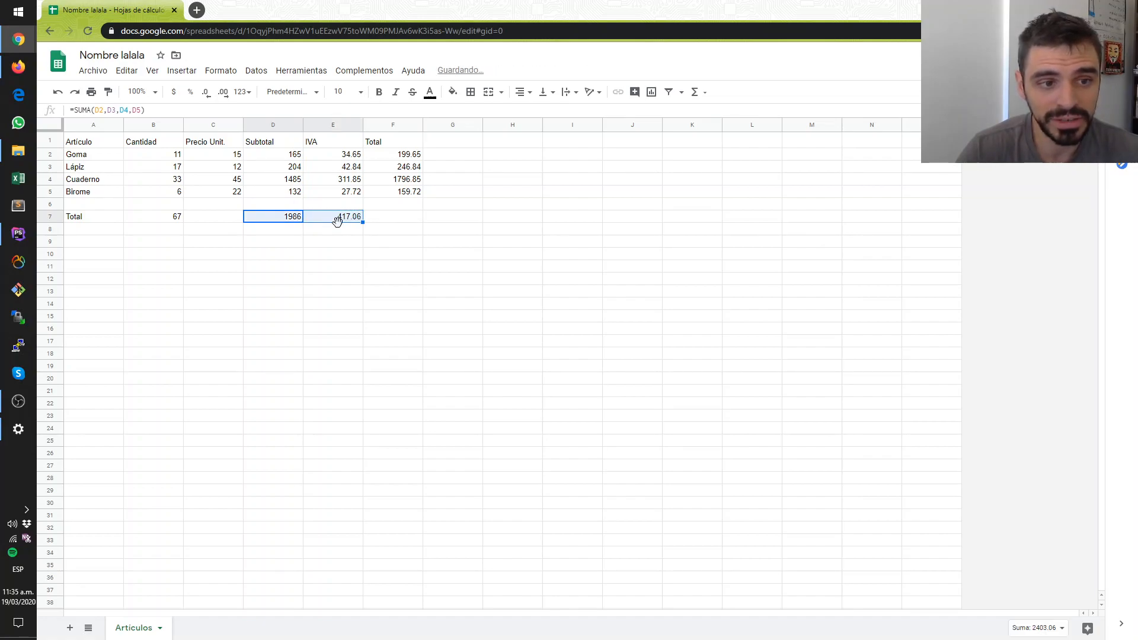
pyautogui.click(267, 221)
pyautogui.click(359, 224)
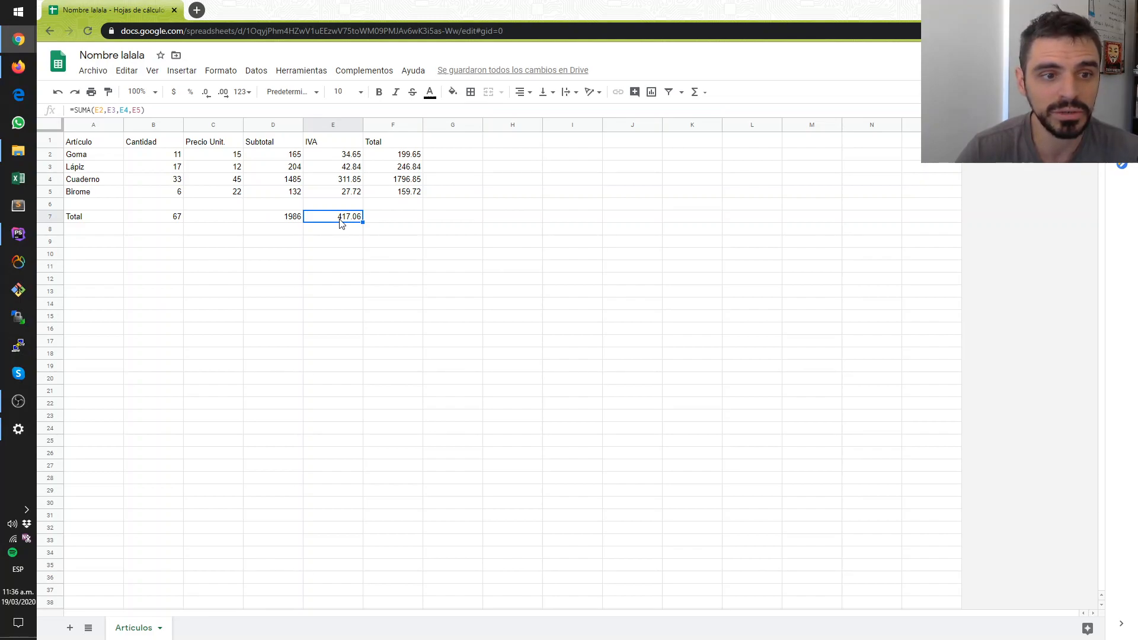
pyautogui.click(297, 221)
pyautogui.moveTo(303, 221); pyautogui.dragTo(344, 233)
pyautogui.click(345, 217)
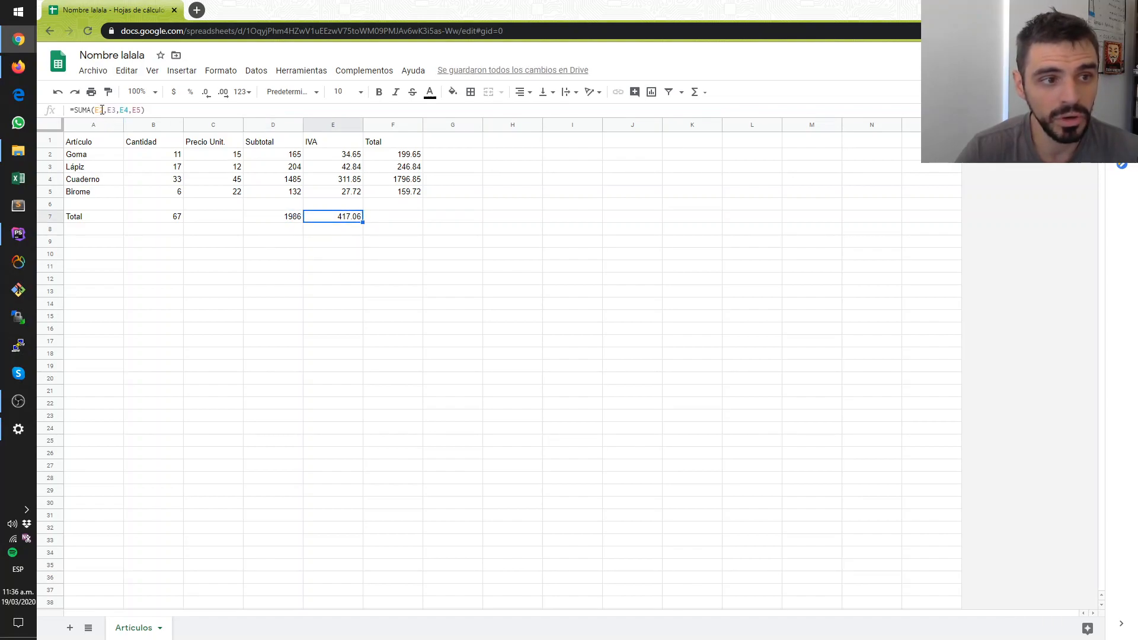
# - Examine the cell references in E7's SUMA formula against those in D7, without changing either formula
pyautogui.click(95, 113)
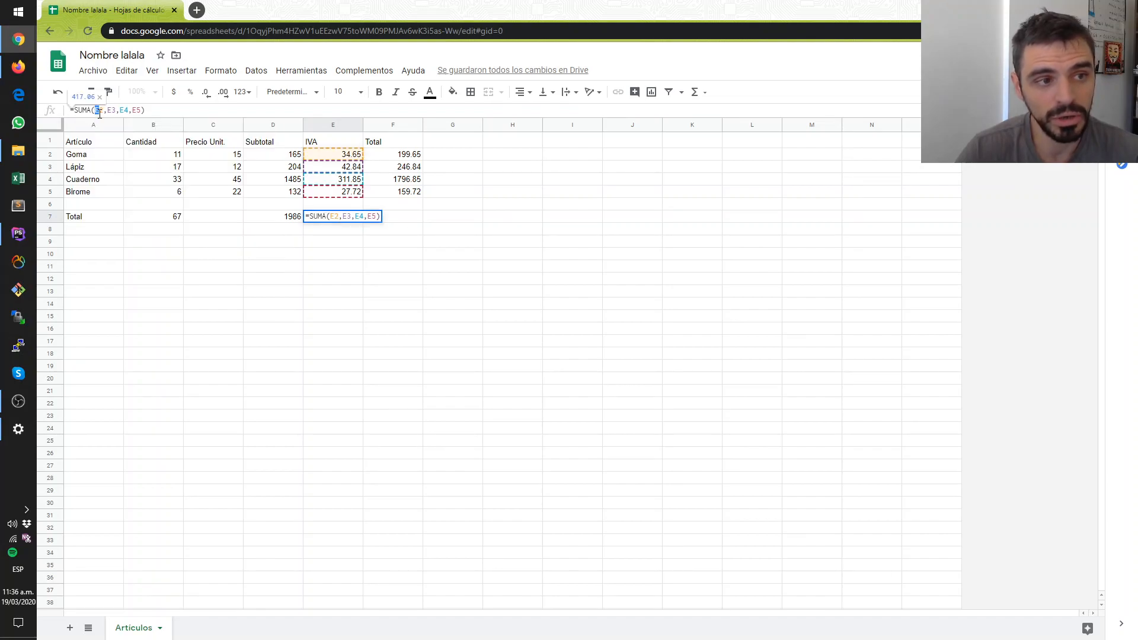
pyautogui.press('Escape')
pyautogui.click(292, 221)
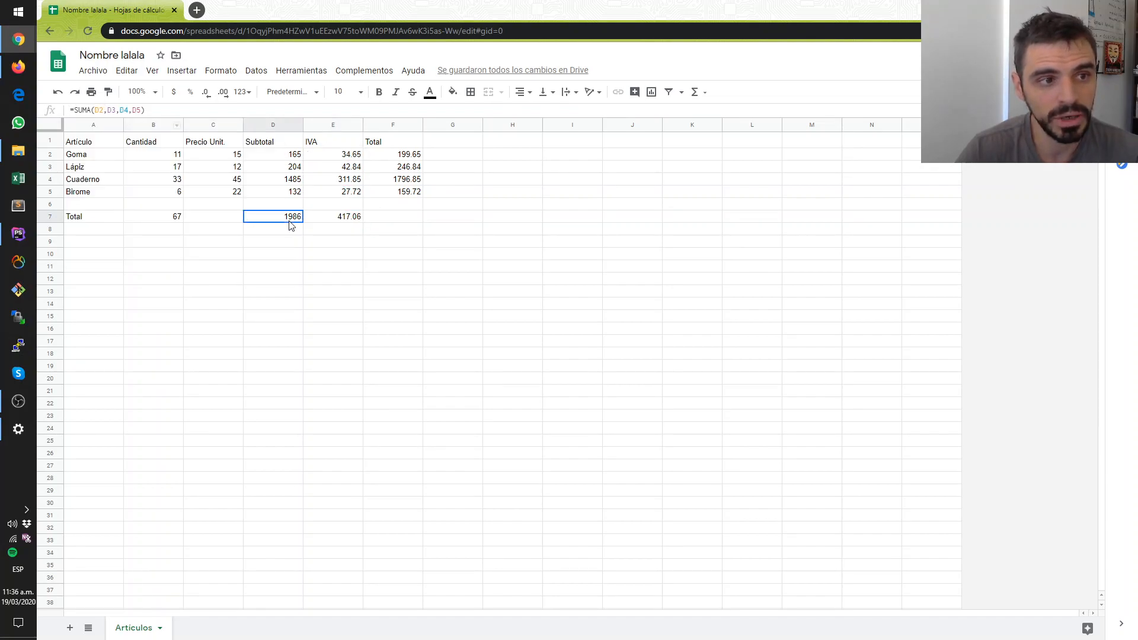
pyautogui.click(345, 222)
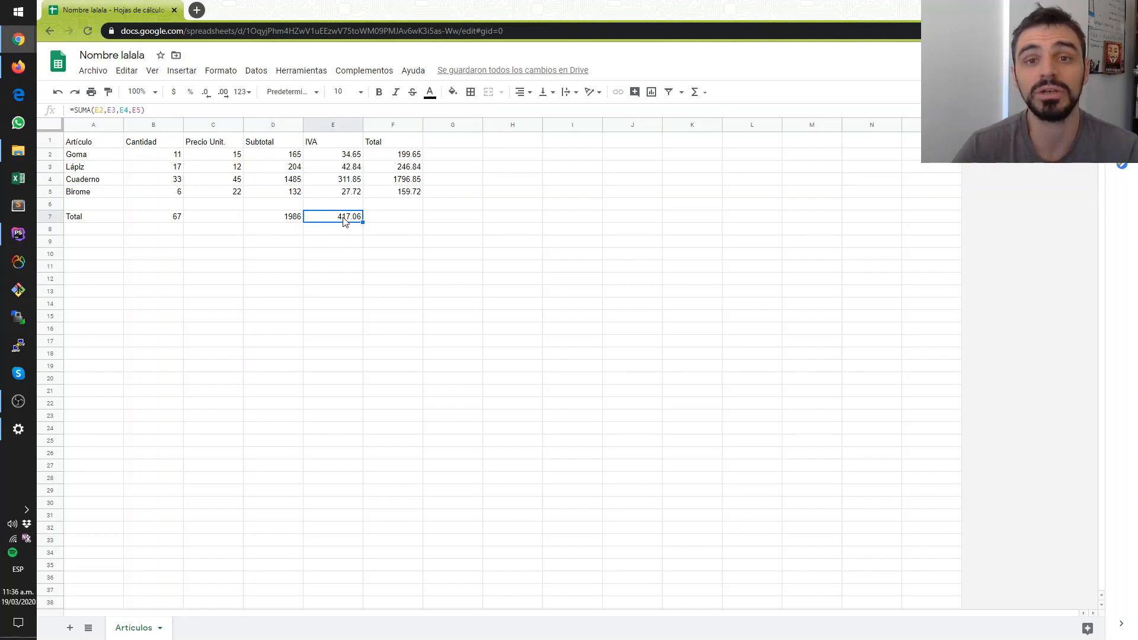
# - Copy the SUMA formula from D7 across C7 and B7, and clear the Precio Unit. total in C7
pyautogui.click(271, 219)
pyautogui.moveTo(302, 222); pyautogui.dragTo(176, 219)
pyautogui.click(178, 267)
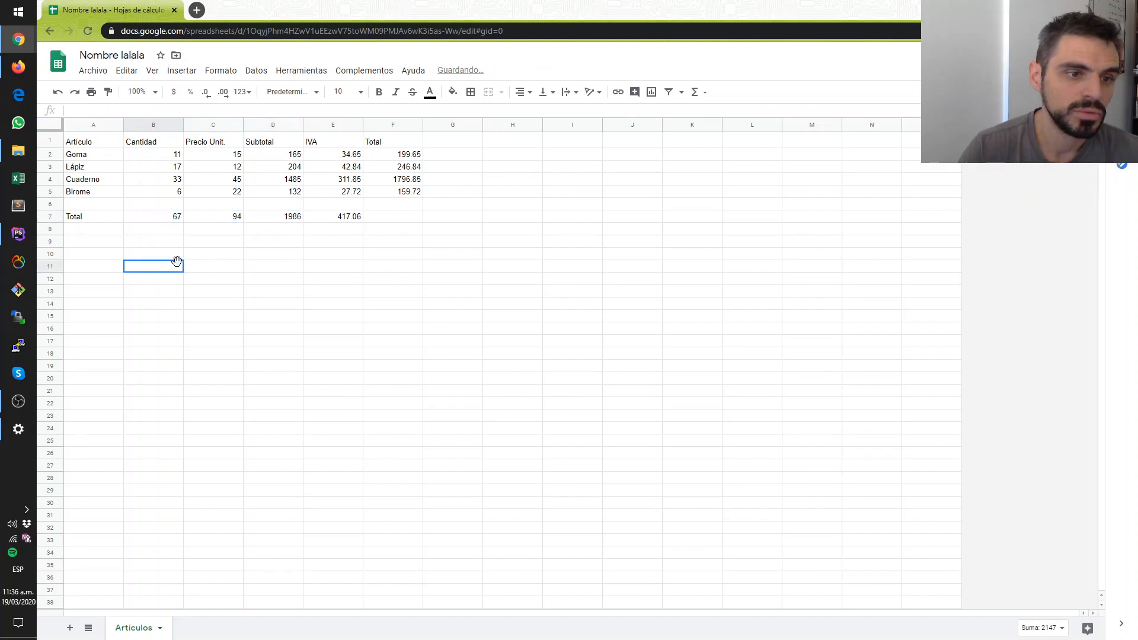
pyautogui.click(172, 218)
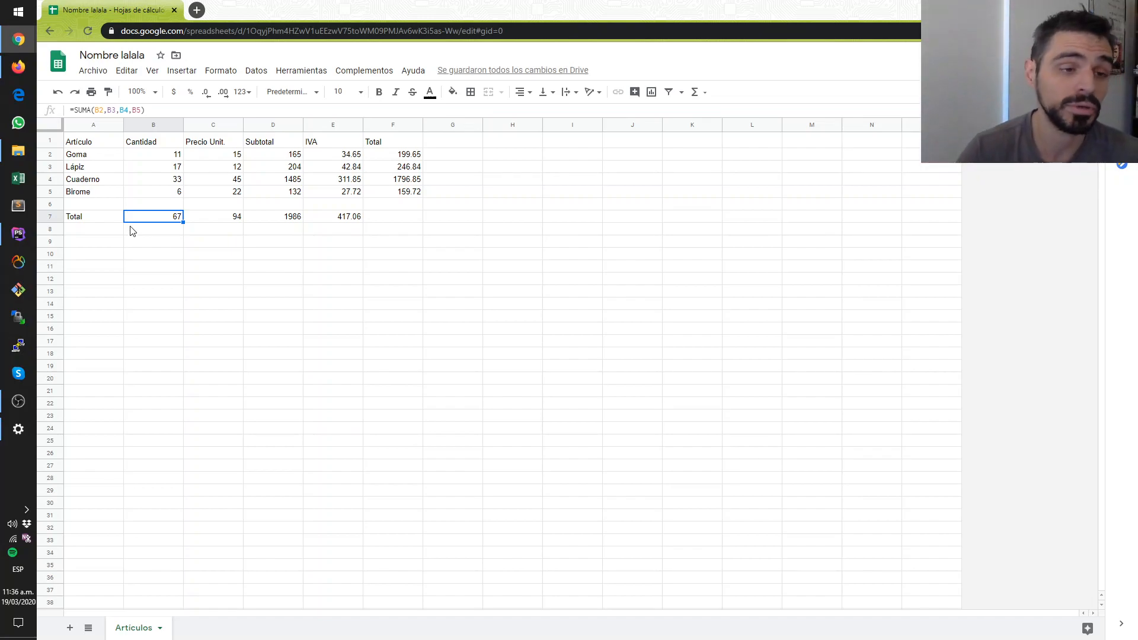
pyautogui.click(162, 247)
pyautogui.click(208, 218)
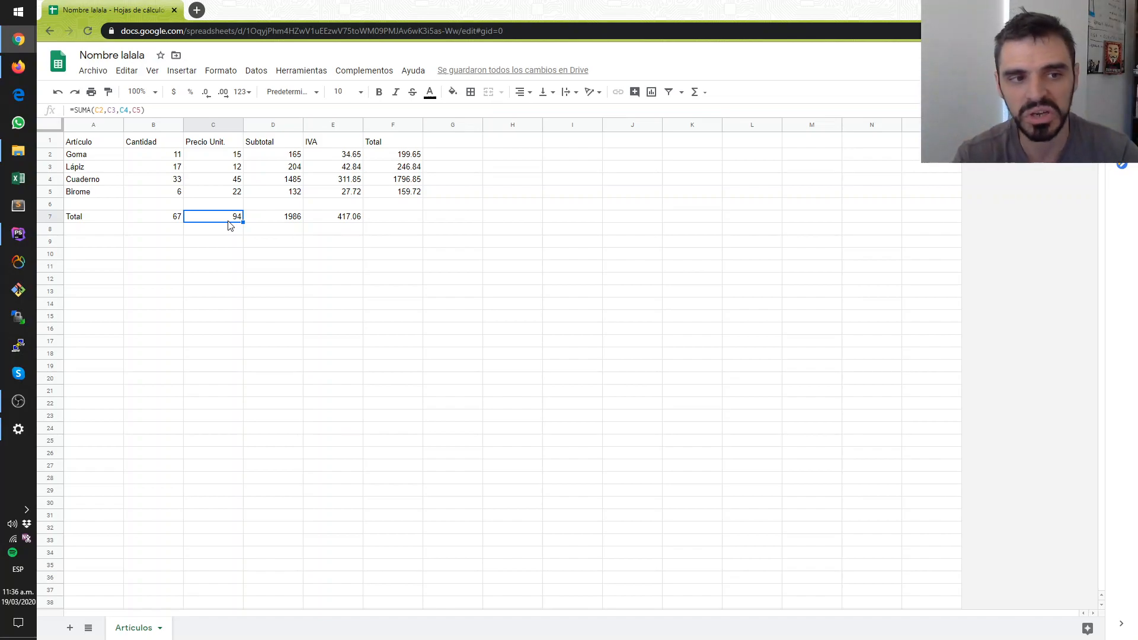
pyautogui.press('Delete')
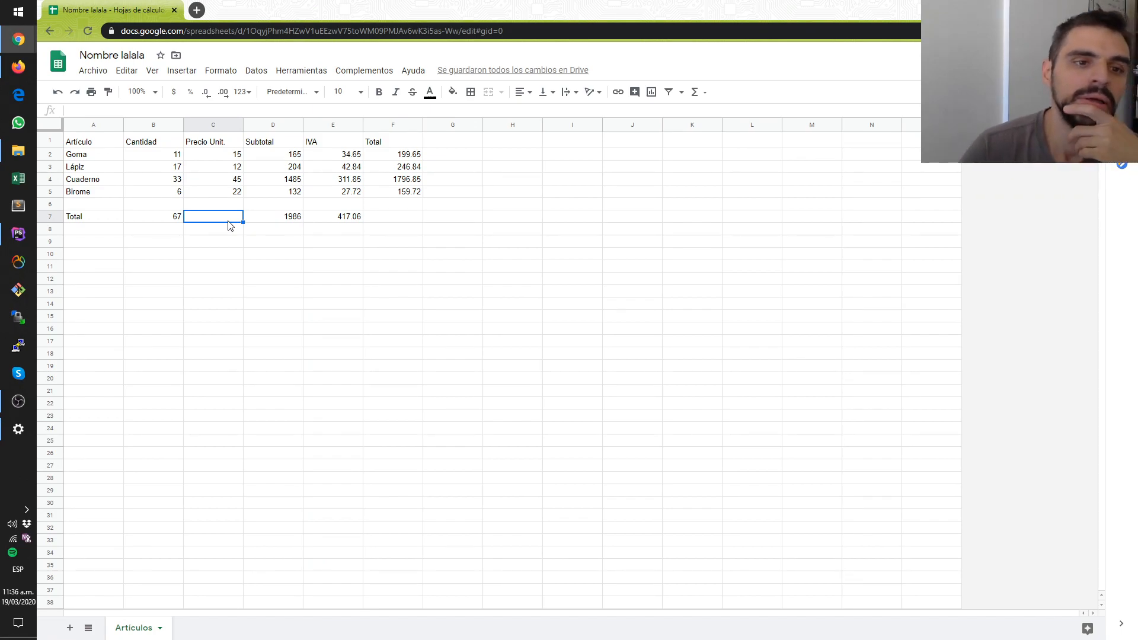
# - Total the Total column in F7 by inserting the SUMA function over the range, giving =SUMA(F2:F5)
pyautogui.click(386, 219)
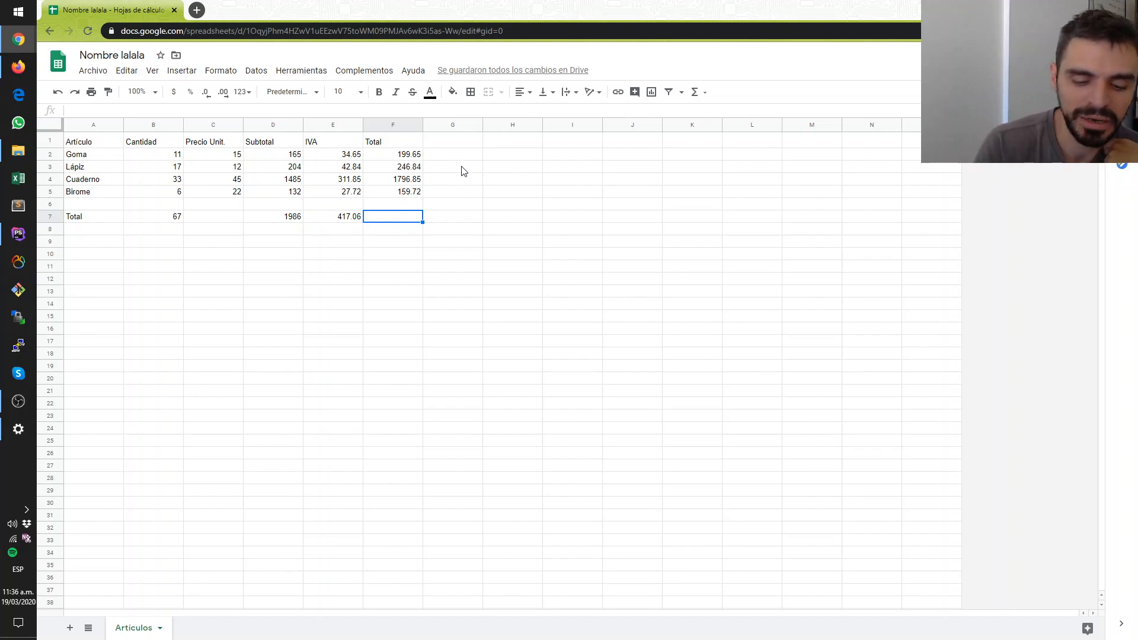
pyautogui.click(695, 92)
pyautogui.click(710, 114)
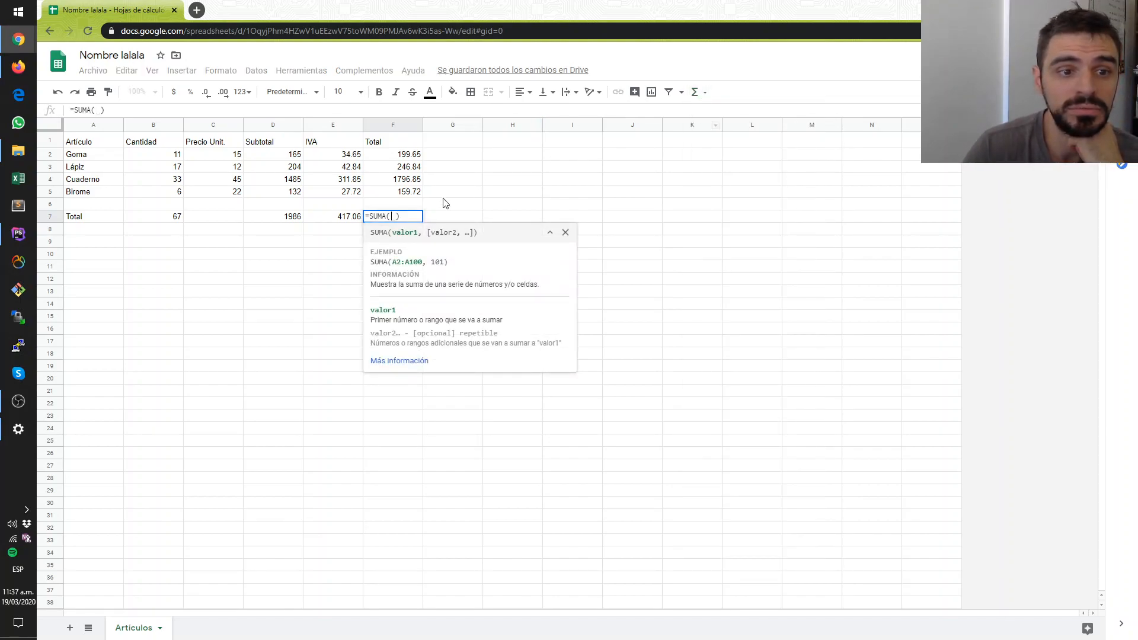
pyautogui.click(392, 156)
pyautogui.moveTo(395, 171); pyautogui.dragTo(397, 195)
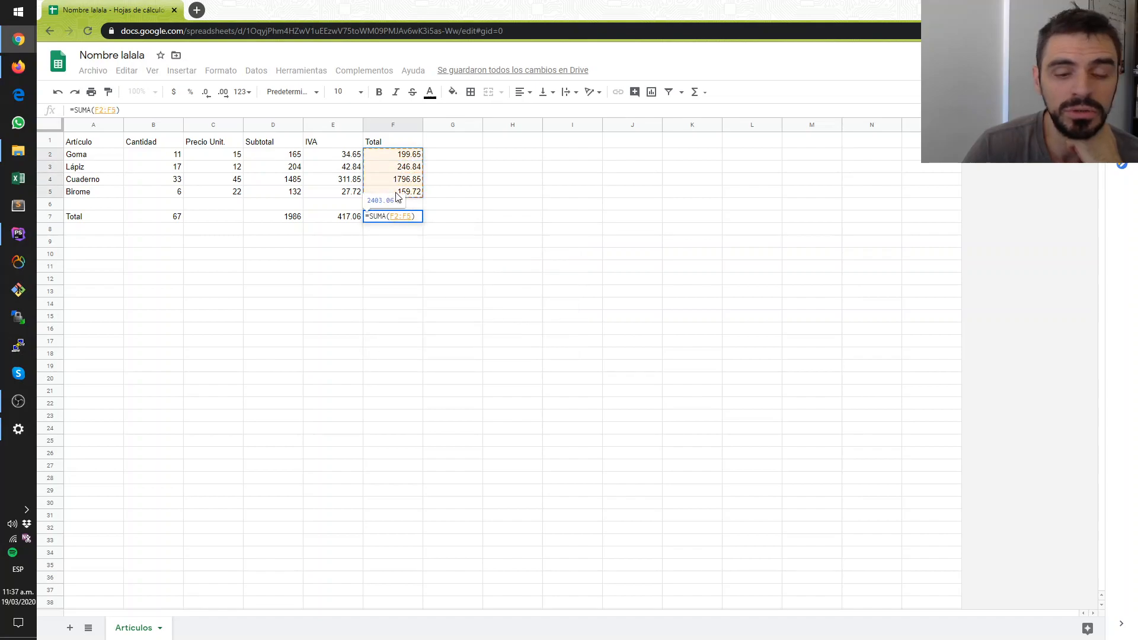
pyautogui.press('Return')
pyautogui.click(392, 218)
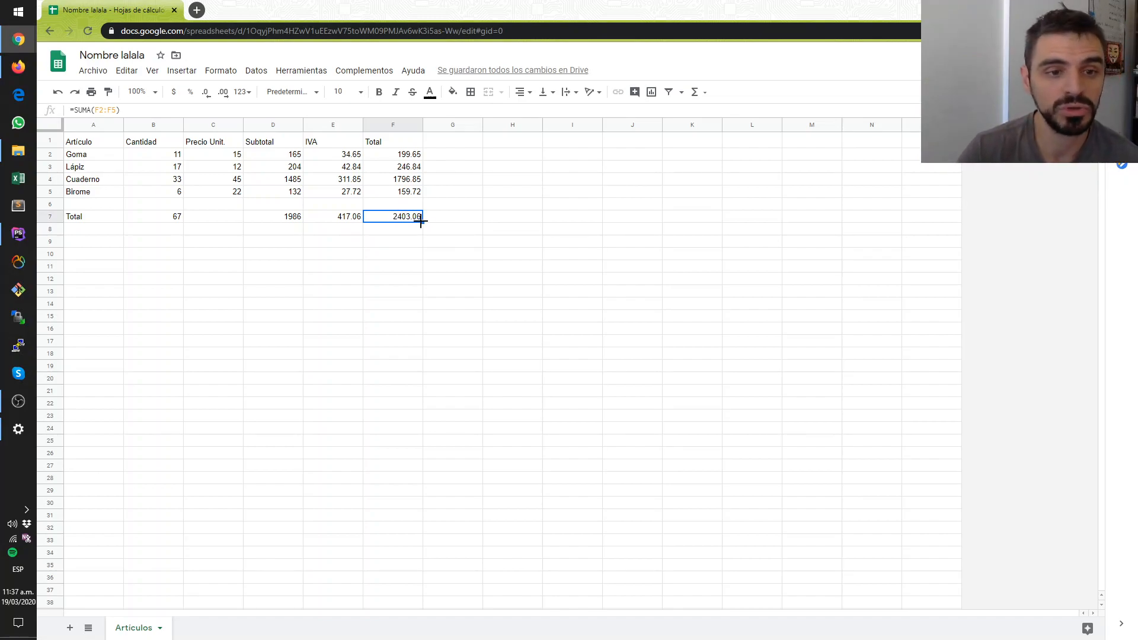
# - Copy F7's range SUMA formula across the total row to B7 and clear the Precio Unit. total in C7
pyautogui.moveTo(423, 222); pyautogui.dragTo(173, 219)
pyautogui.click(173, 268)
pyautogui.click(207, 219)
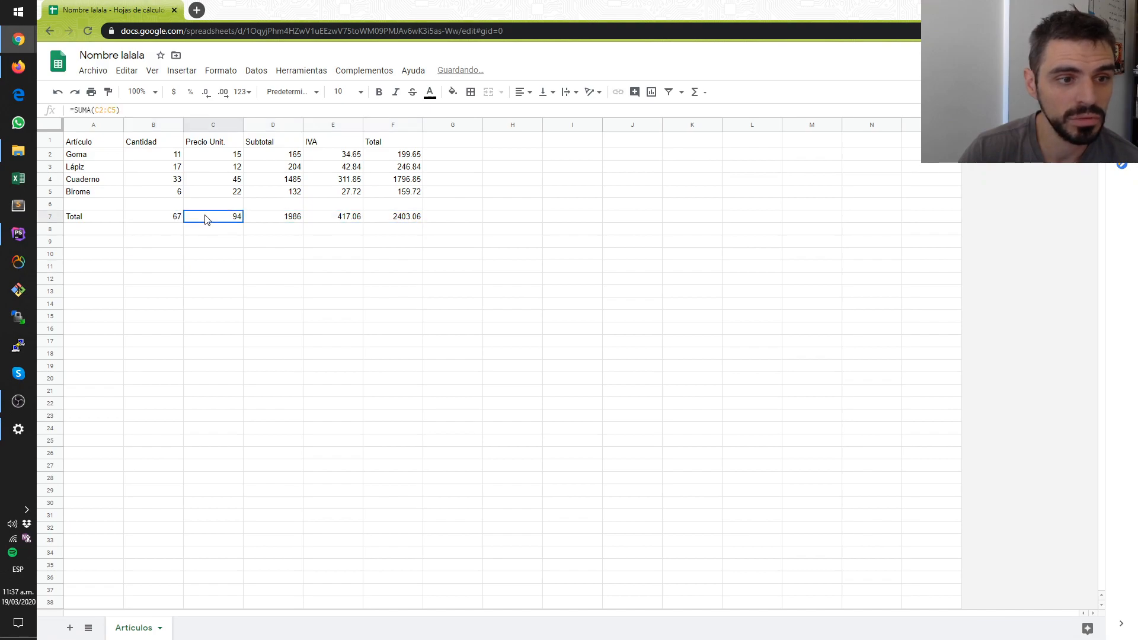
pyautogui.press('Delete')
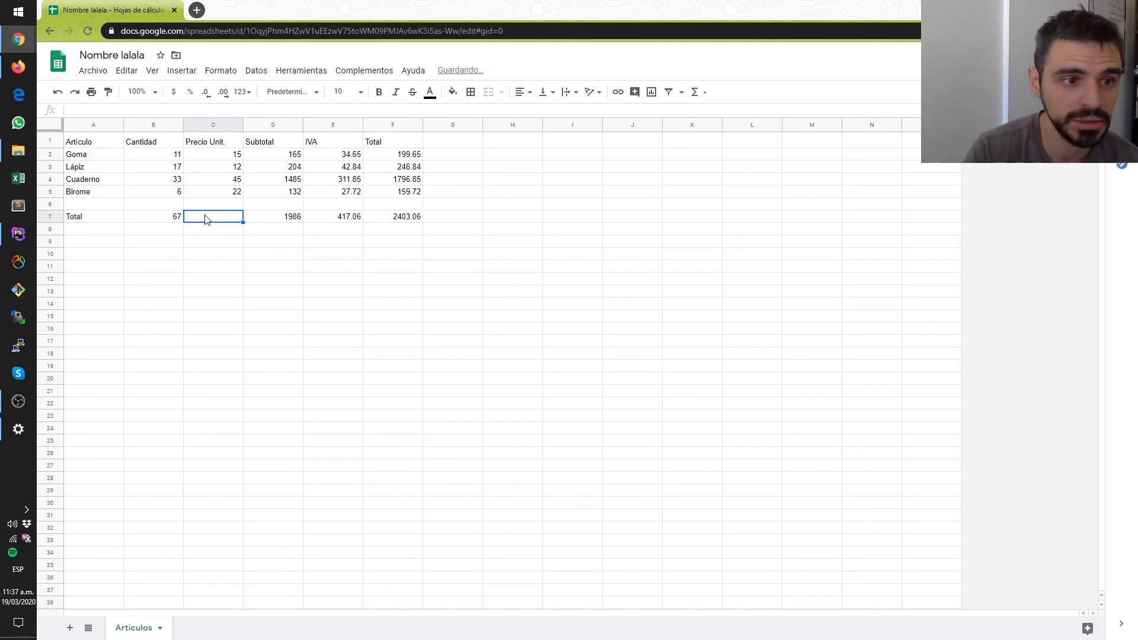
# - Check the copied range SUMA formulas in B7, D7, E7 and F7
pyautogui.click(174, 219)
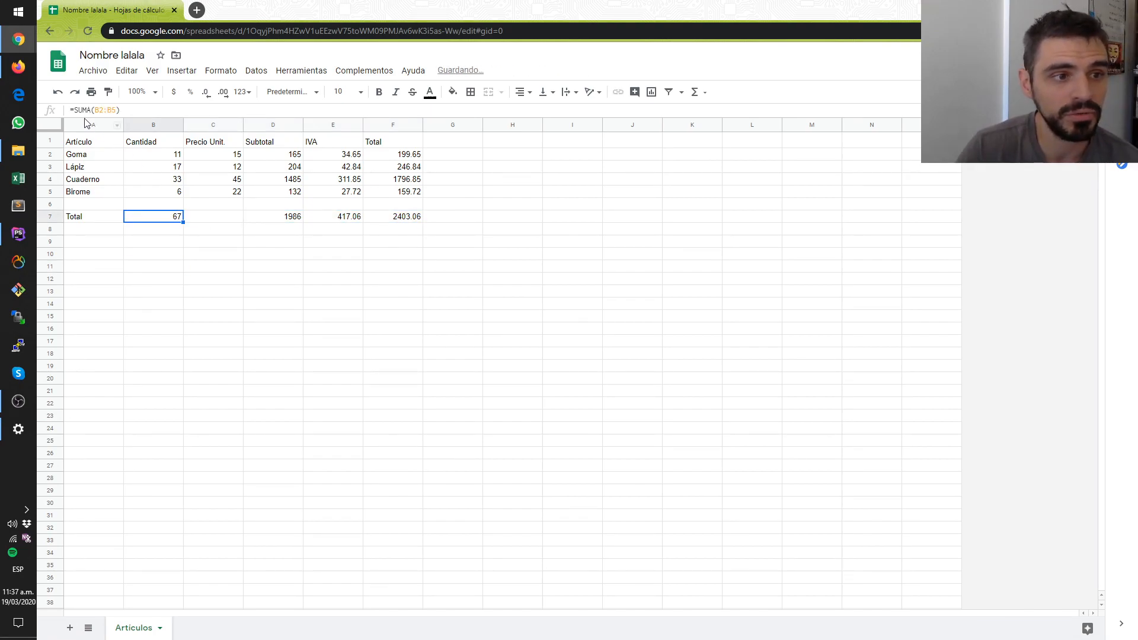
pyautogui.click(272, 221)
pyautogui.click(358, 220)
pyautogui.click(390, 222)
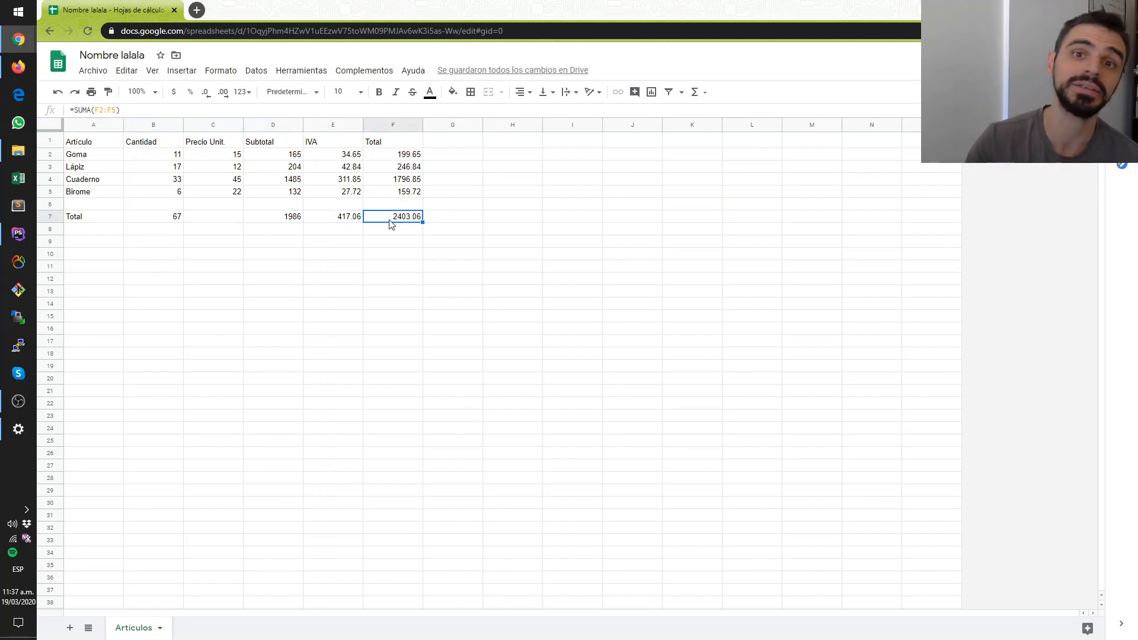
pyautogui.click(431, 255)
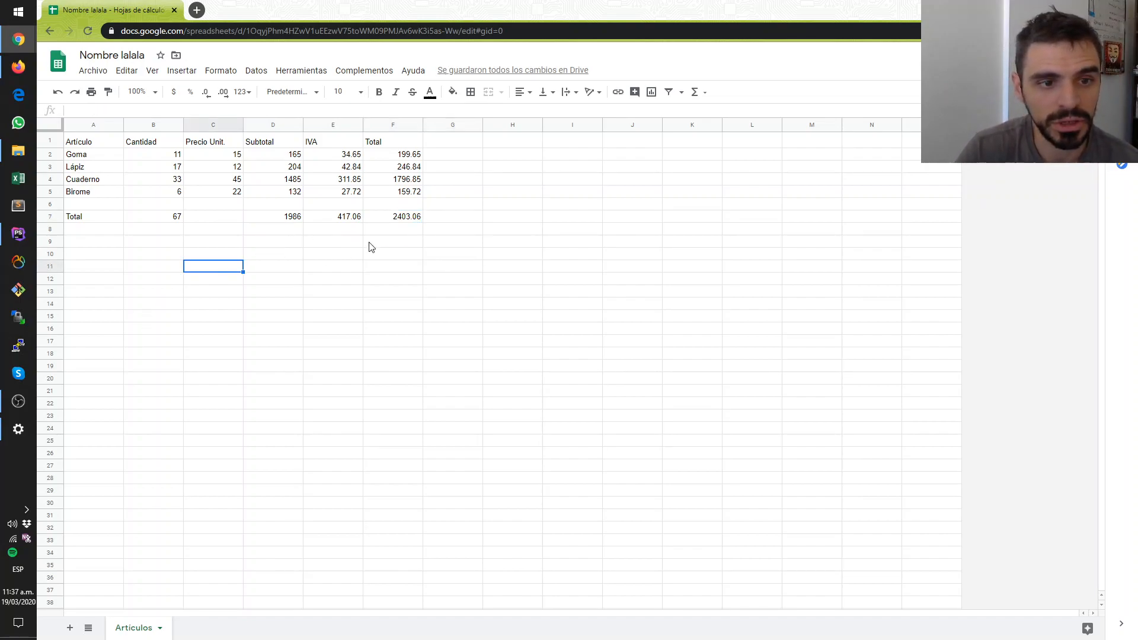
pyautogui.click(380, 221)
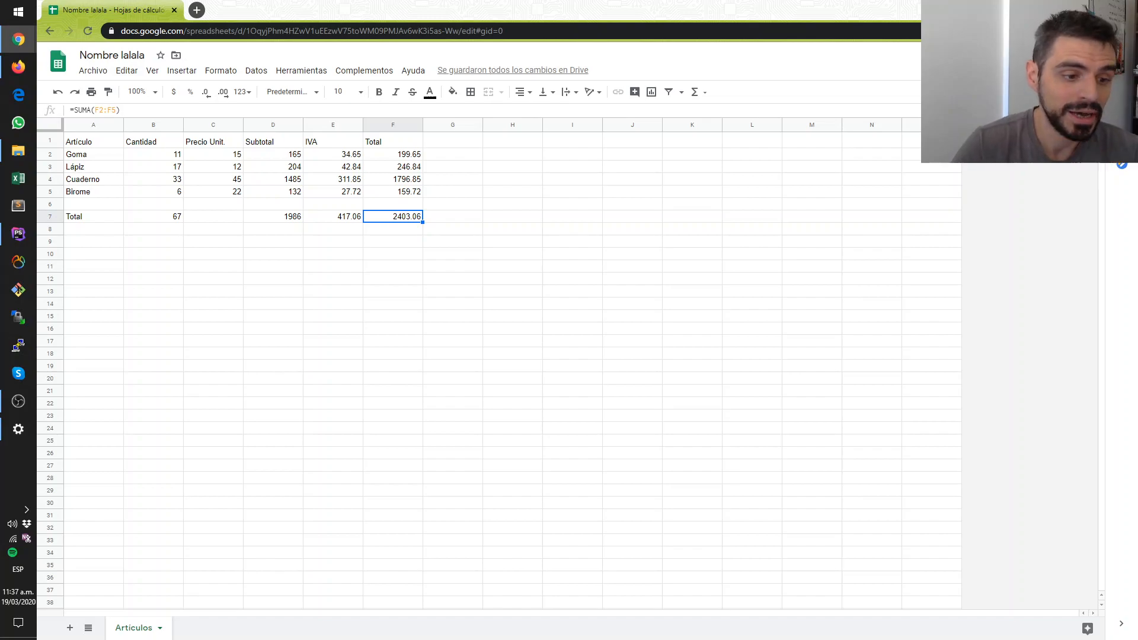
# - Rename the Articulos sheet as Hoja 1
pyautogui.doubleClick(142, 632)
pyautogui.write('Hoja 1')
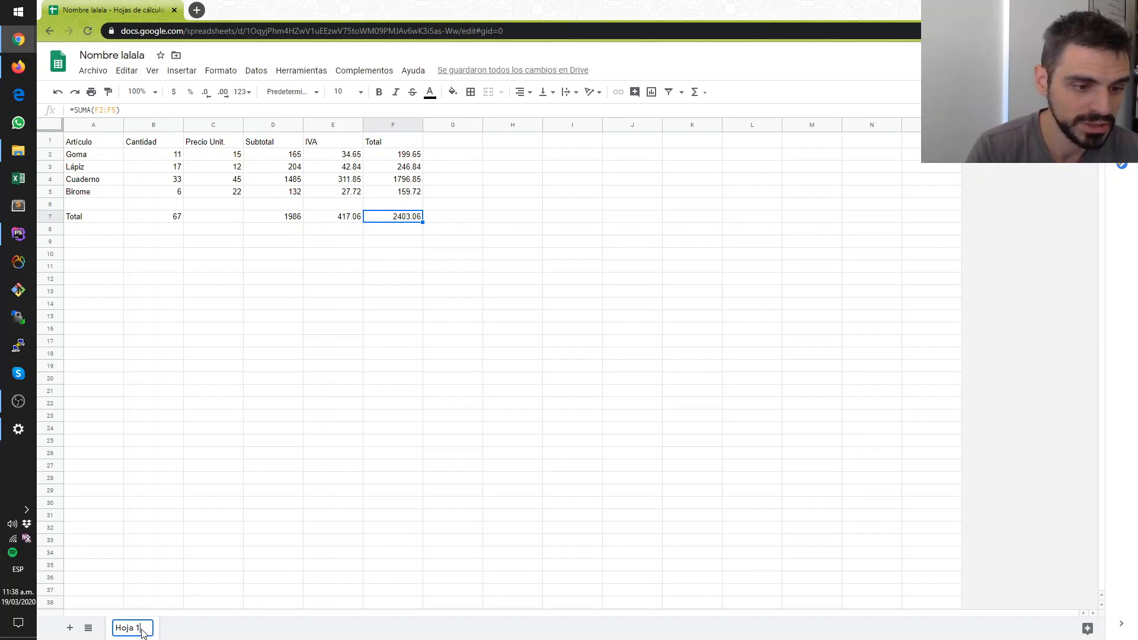
pyautogui.press('Return')
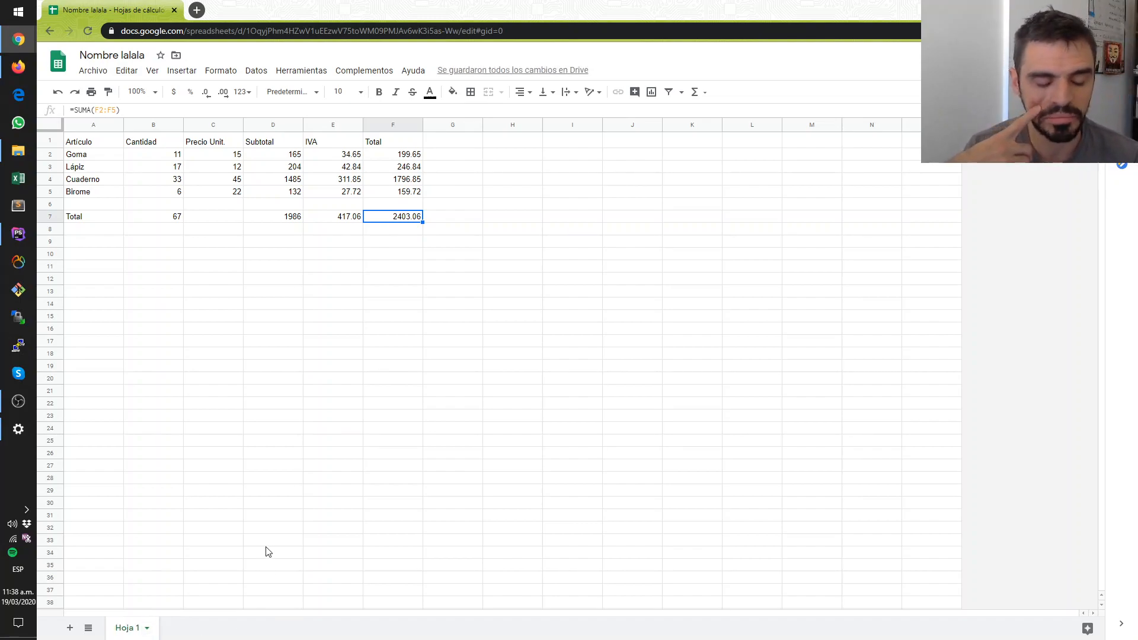
# - Rename the Hoja 1 sheet back to Articulos
pyautogui.doubleClick(128, 628)
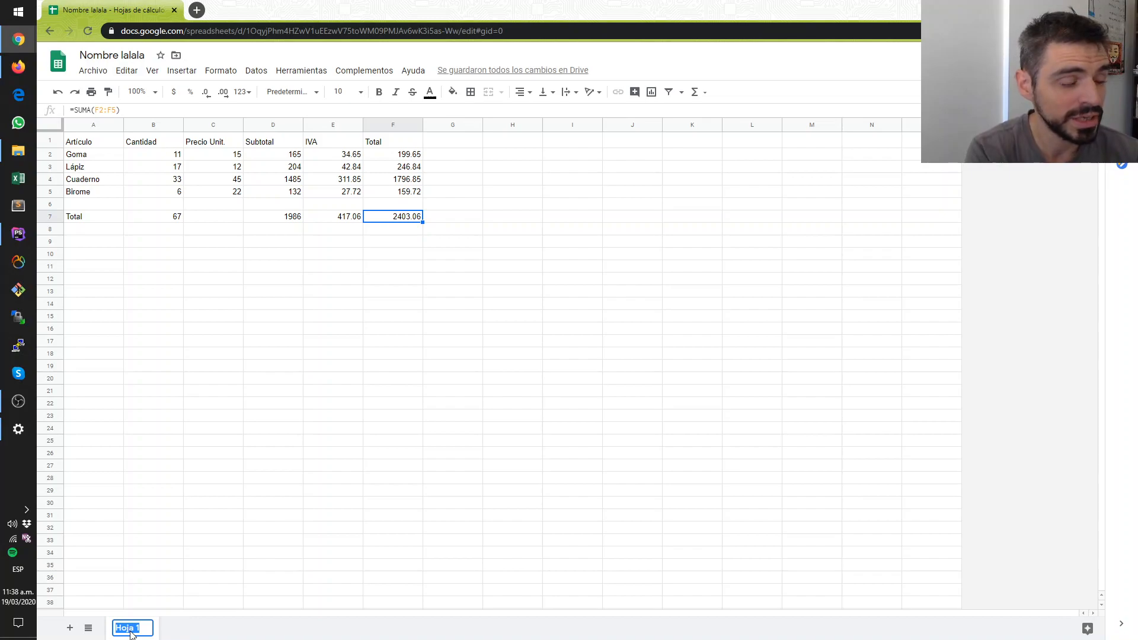
pyautogui.write('Art')
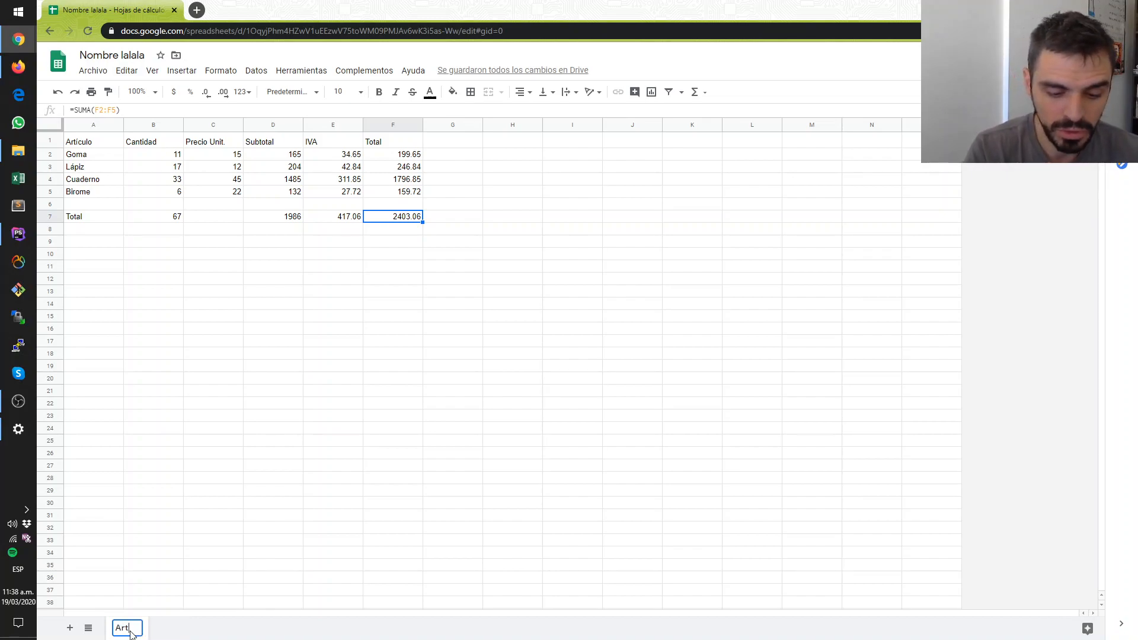
pyautogui.write('iculos')
pyautogui.press('Return')
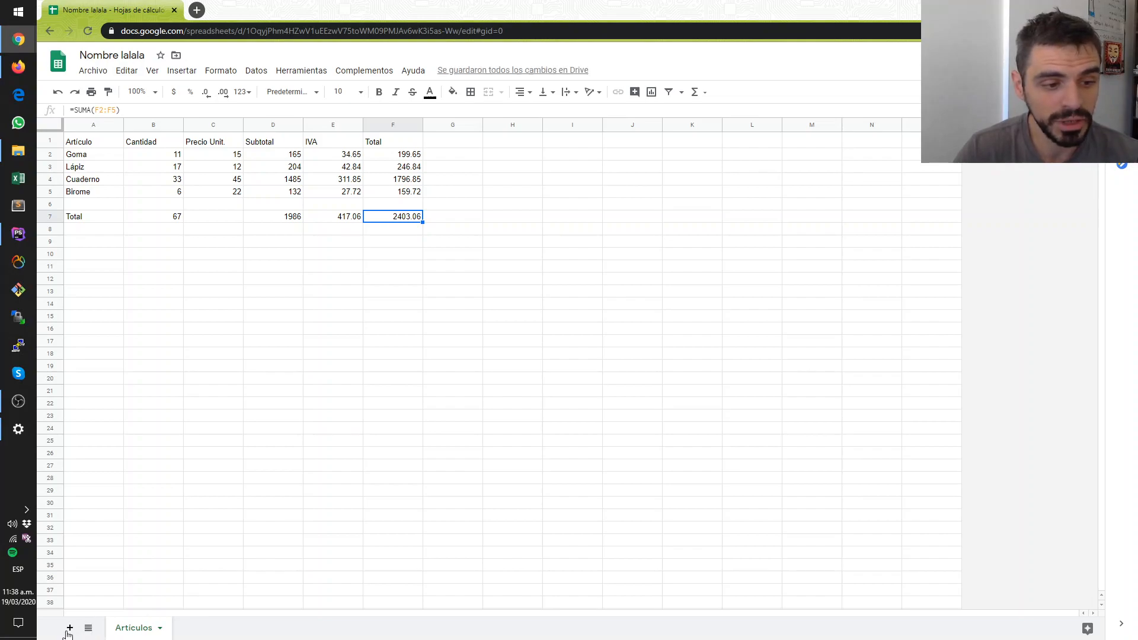
# - Add a new sheet to the spreadsheet and name it asdasd
pyautogui.click(70, 629)
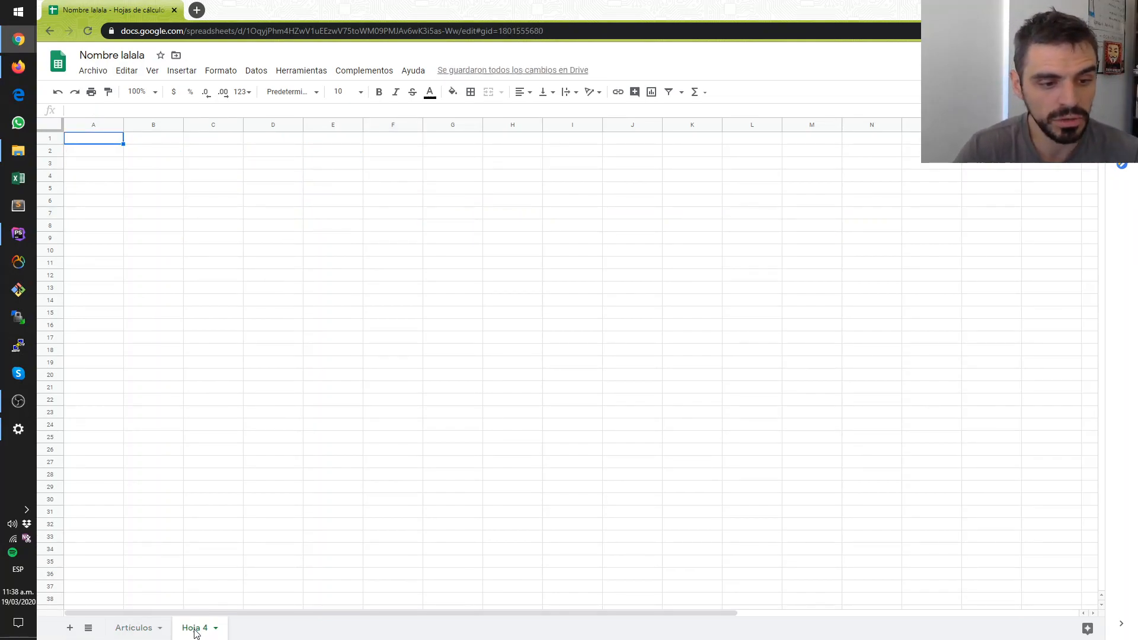
pyautogui.doubleClick(195, 633)
pyautogui.write('asdasd')
pyautogui.click(226, 557)
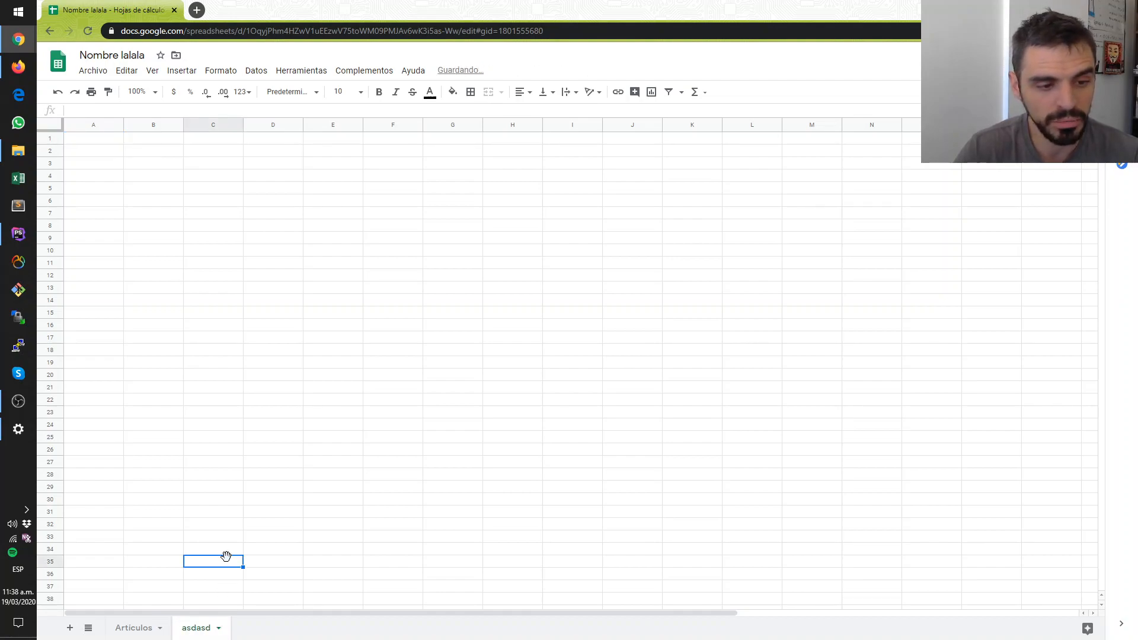
# - Add another new sheet to the spreadsheet and name it qweqwe
pyautogui.click(70, 628)
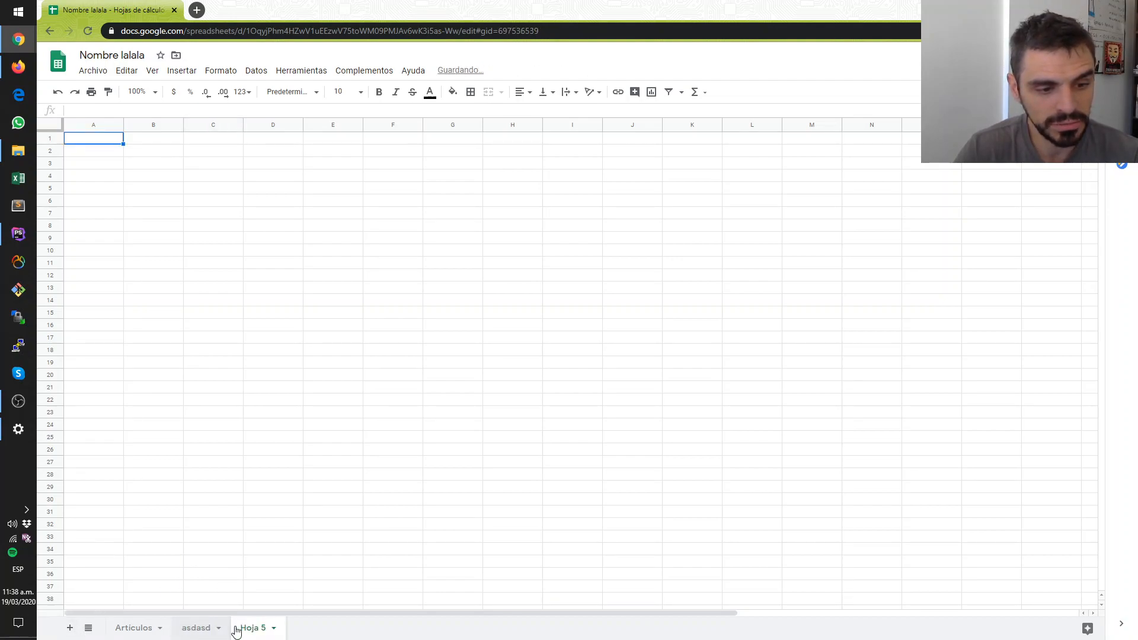
pyautogui.doubleClick(238, 632)
pyautogui.write('qweqwe')
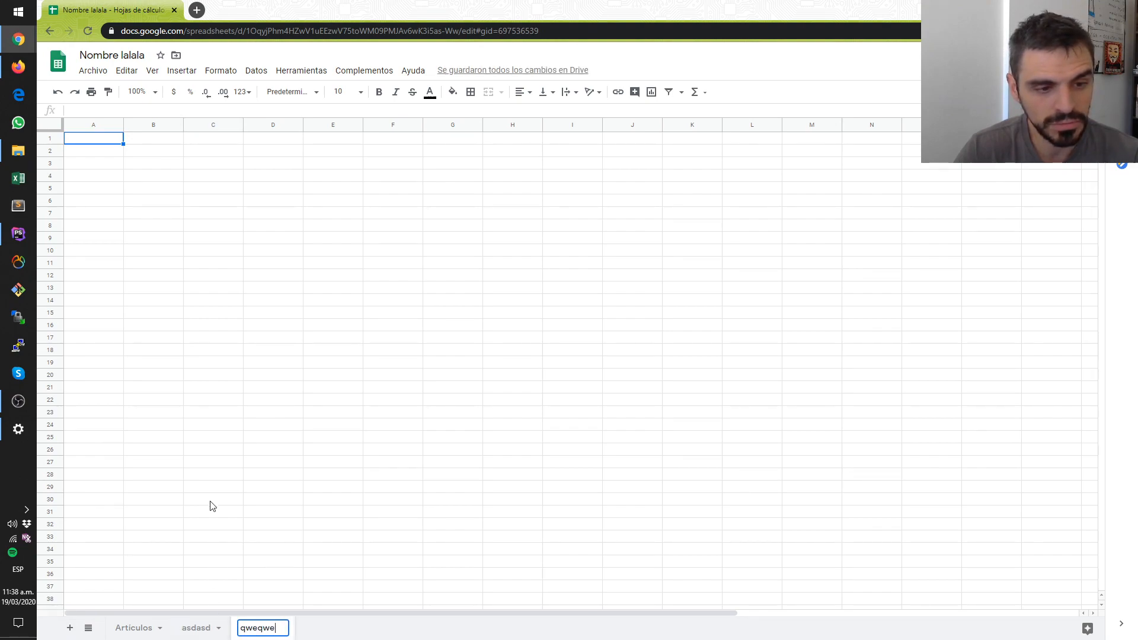
pyautogui.click(212, 503)
# - Enter the sample text aaaaaa in cell B12 of the qweqwe sheet
pyautogui.click(135, 276)
pyautogui.write('aaaaaa')
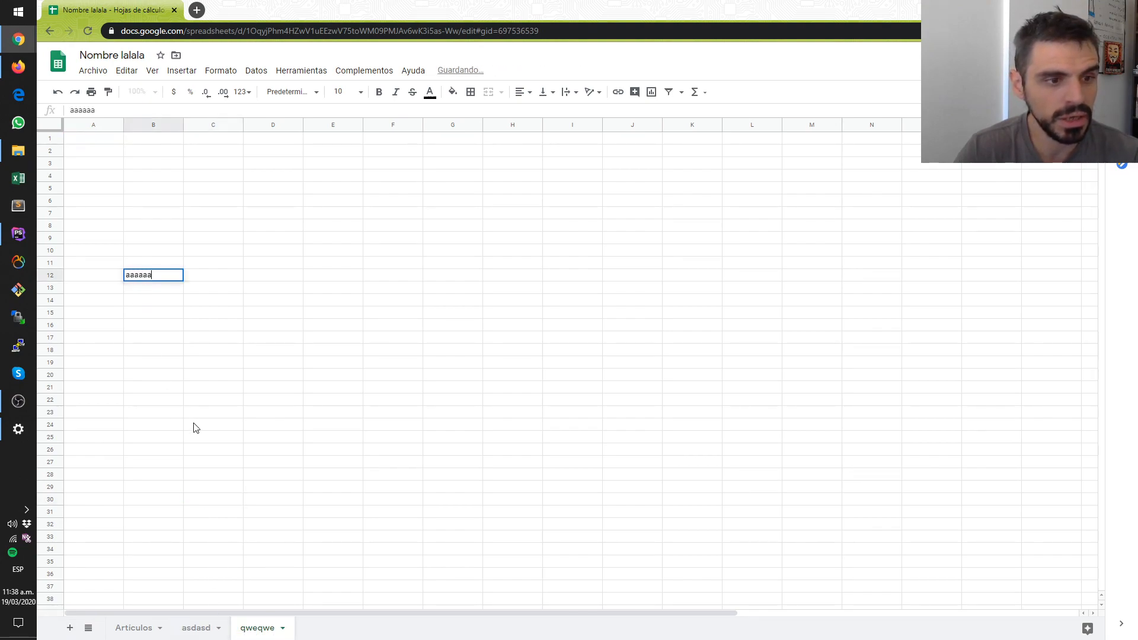
pyautogui.click(196, 424)
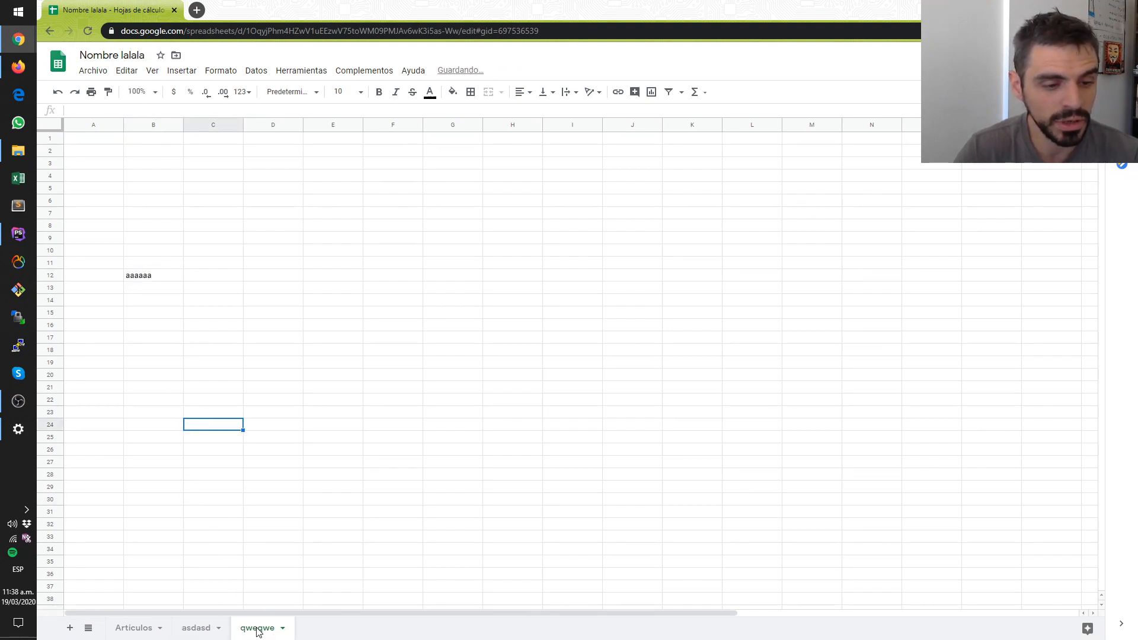
# - Enter the sample text wwwww in cell A7 of the asdasd sheet
pyautogui.click(192, 629)
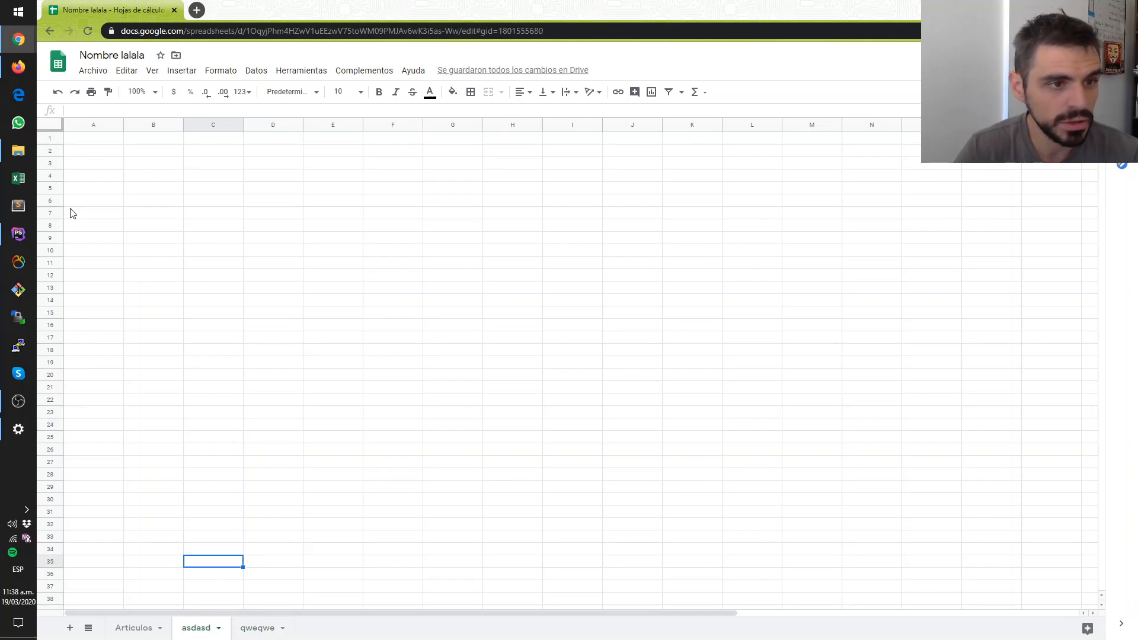
pyautogui.click(120, 264)
pyautogui.click(117, 215)
pyautogui.write('wwwwww')
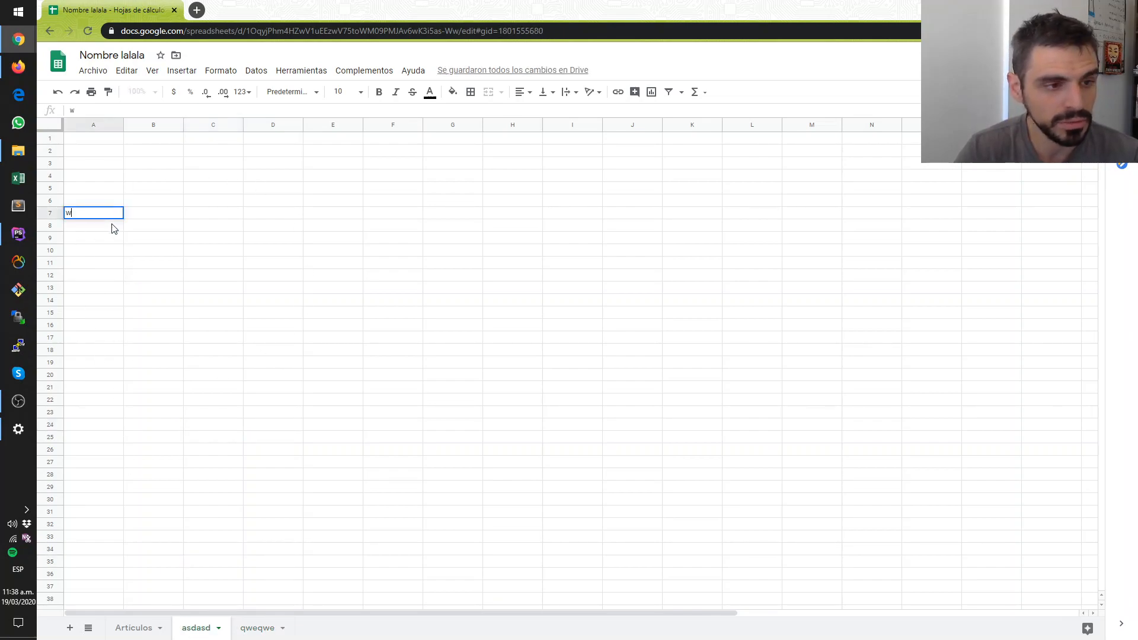
pyautogui.click(193, 363)
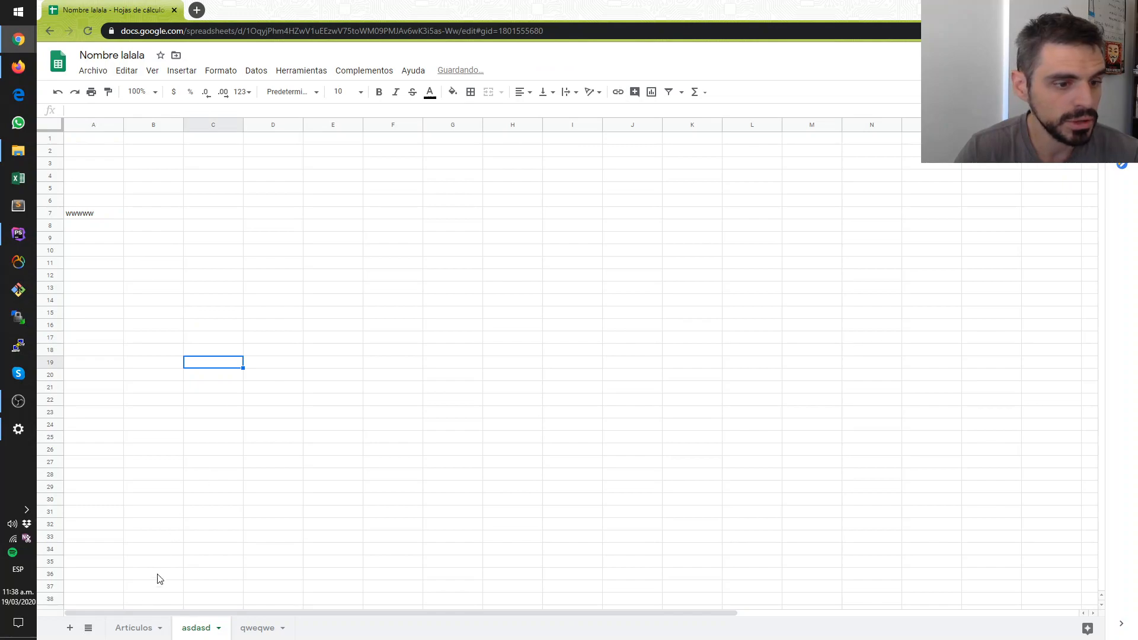
# - View the Articulos, asdasd and qweqwe sheets in turn to compare their contents, ending on asdasd
pyautogui.click(138, 629)
pyautogui.click(190, 636)
pyautogui.click(252, 631)
pyautogui.click(207, 630)
pyautogui.click(139, 636)
pyautogui.click(208, 632)
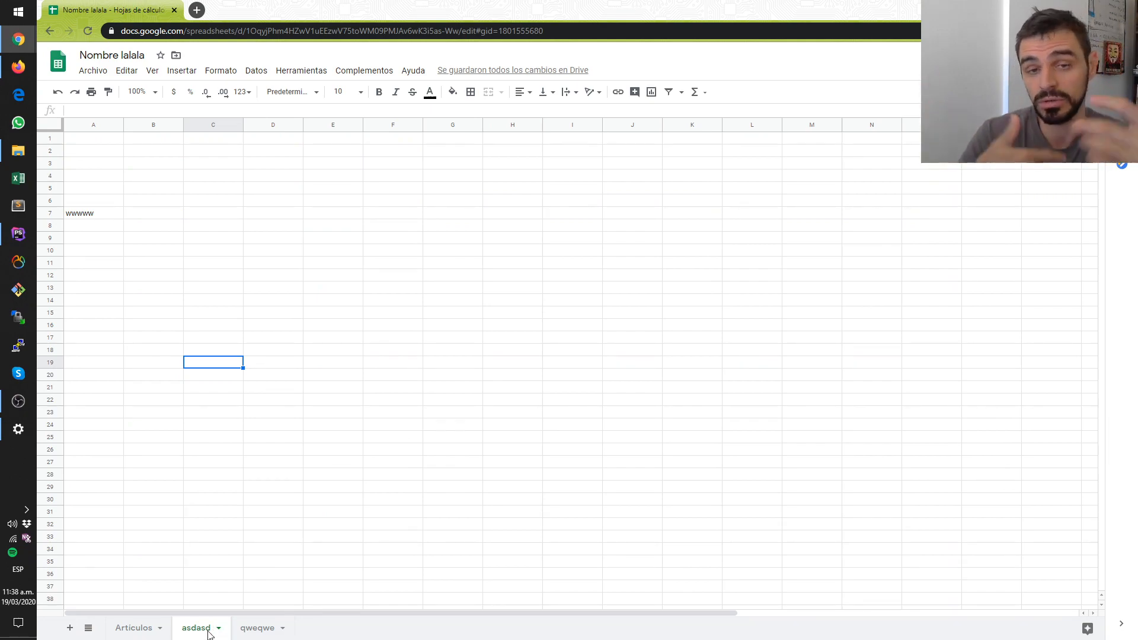
# - Delete the qweqwe sheet from the spreadsheet
pyautogui.click(215, 250)
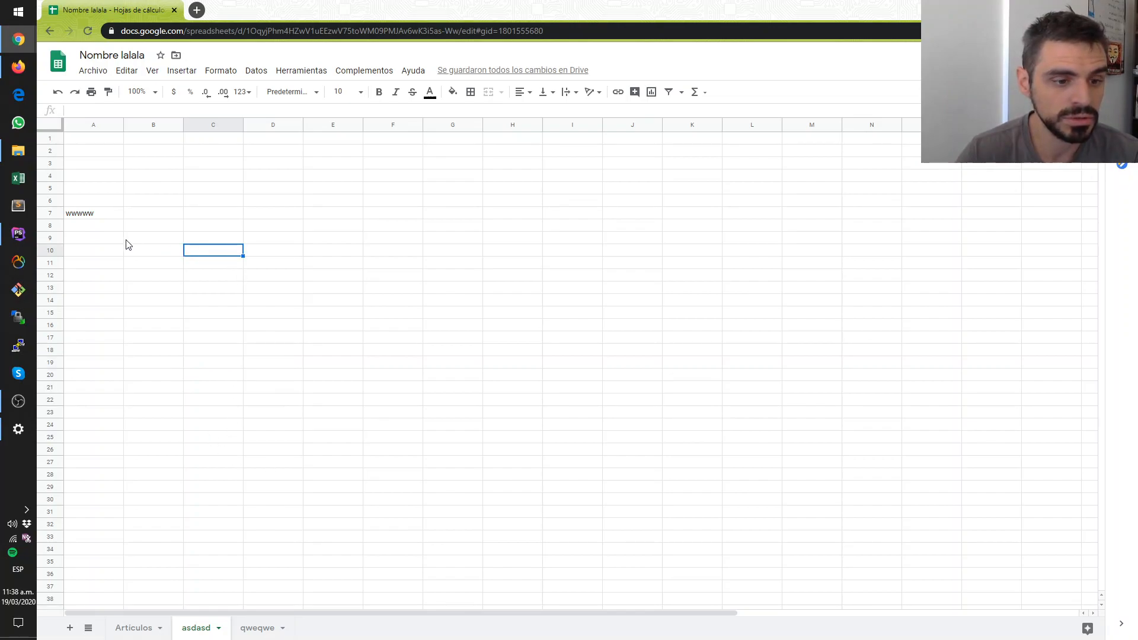
pyautogui.rightClick(253, 636)
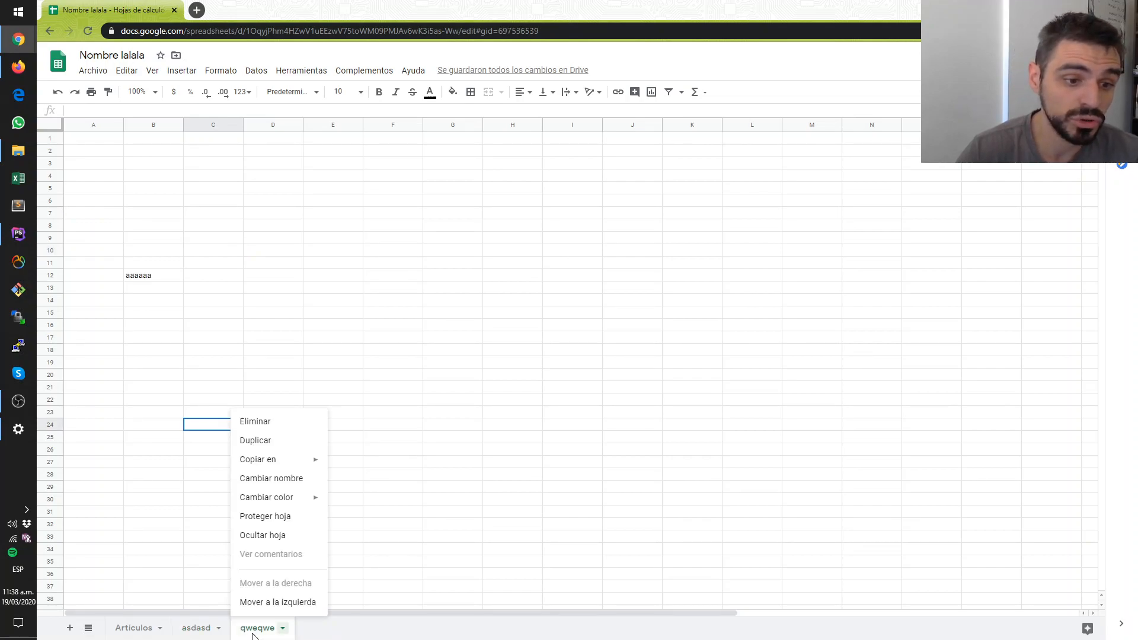
pyautogui.click(261, 429)
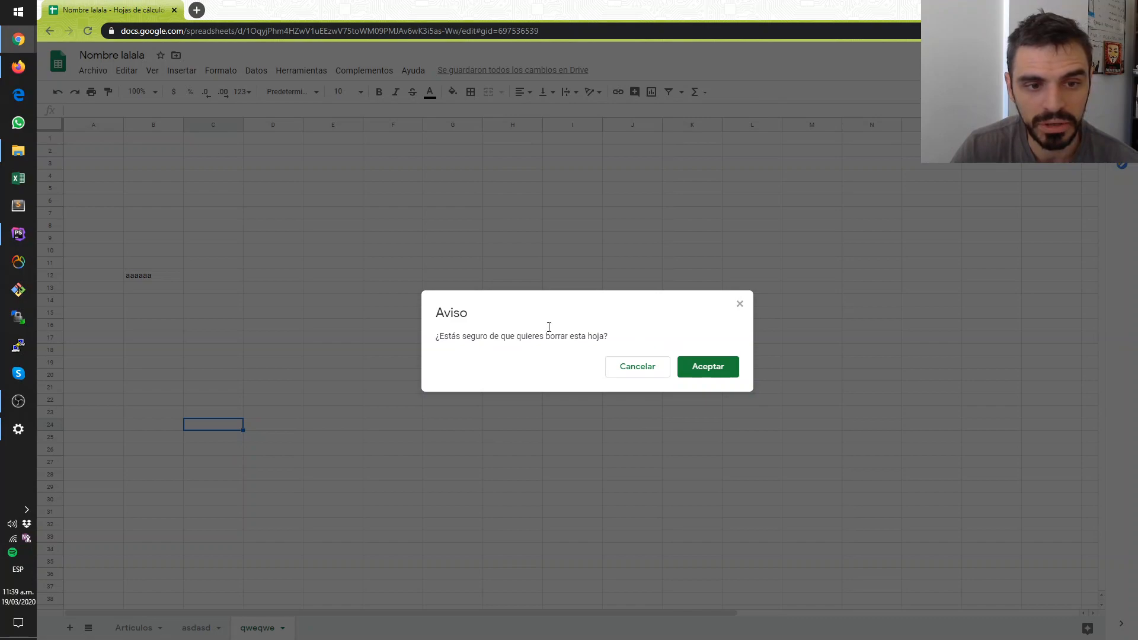
pyautogui.click(697, 361)
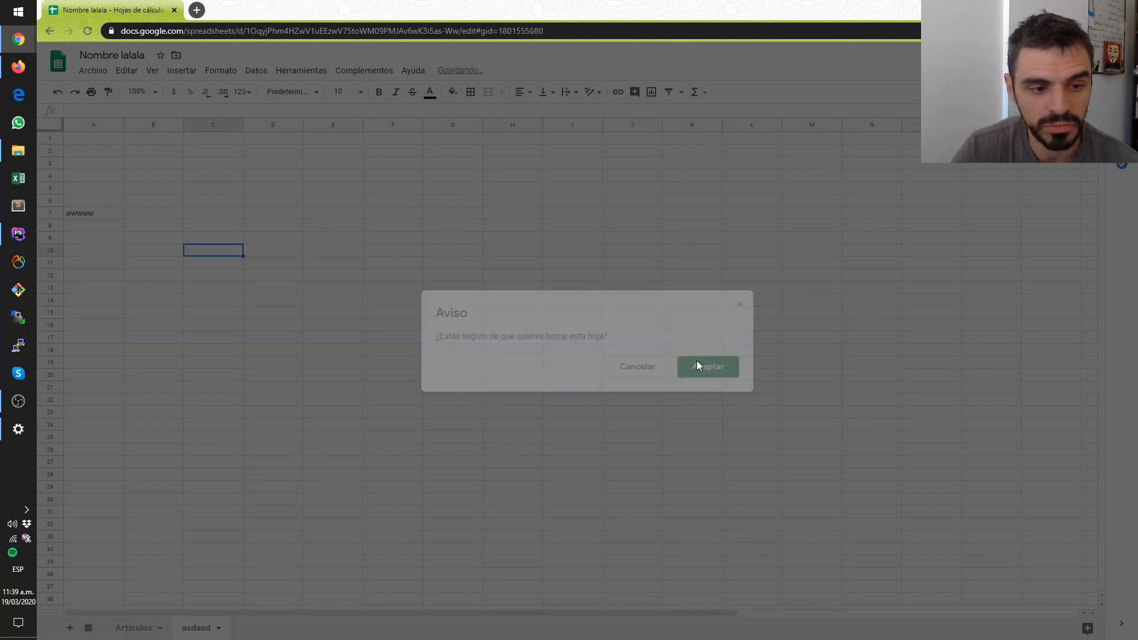
# - Delete the asdasd sheet so that only the Articulos sheet is left
pyautogui.rightClick(202, 629)
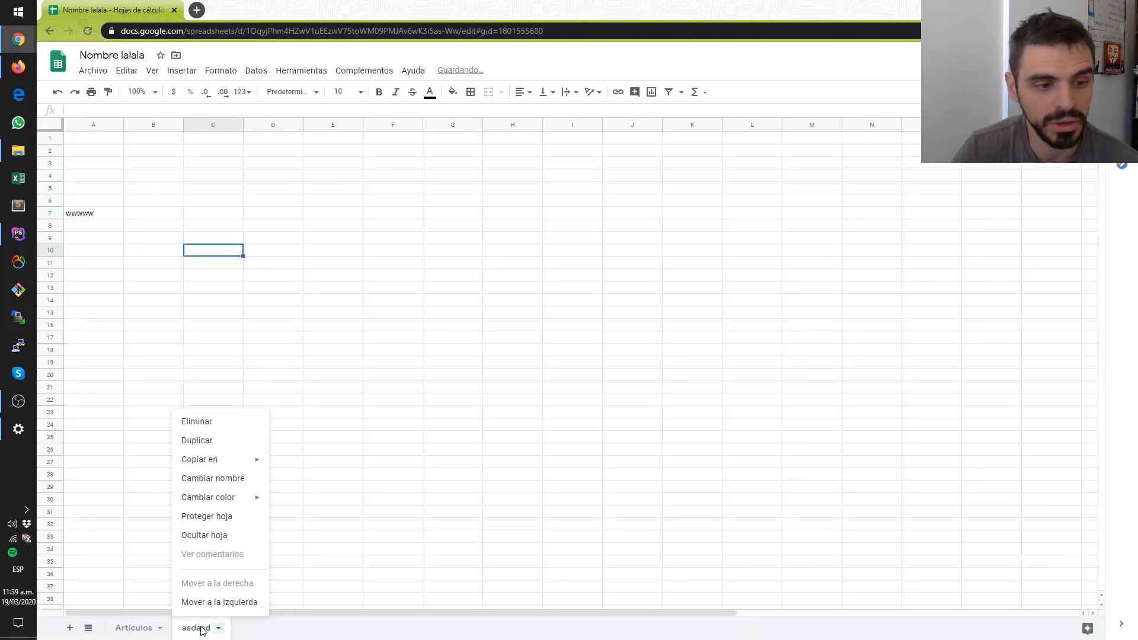
pyautogui.click(196, 421)
pyautogui.click(707, 367)
pyautogui.click(261, 492)
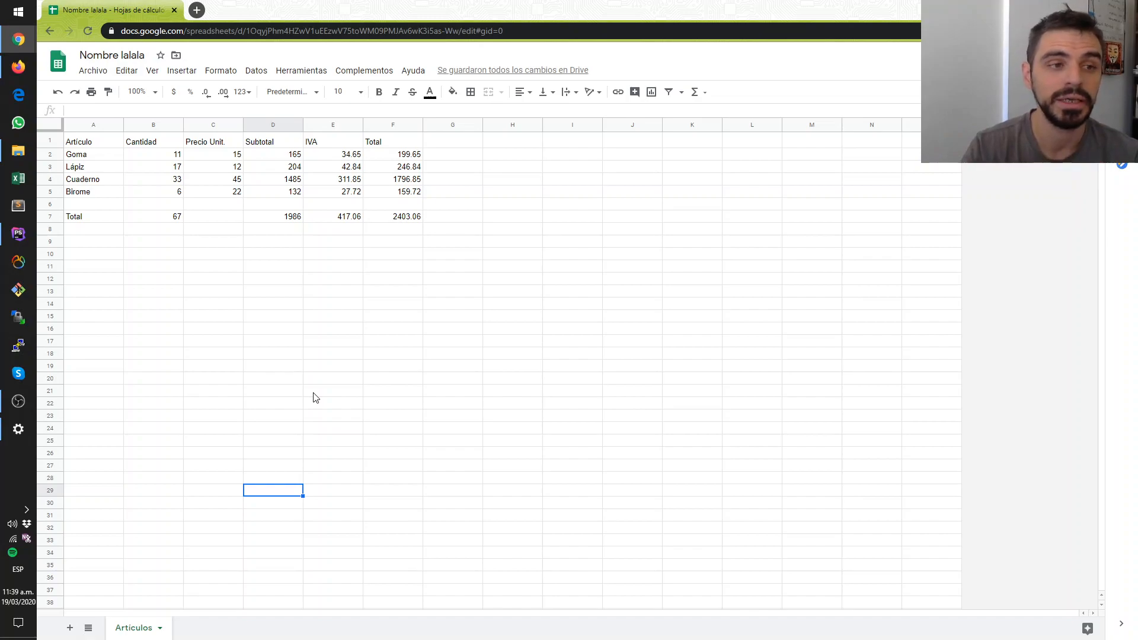
# - Rename the spreadsheet file as otra cosa aca
pyautogui.click(105, 54)
pyautogui.doubleClick(104, 55)
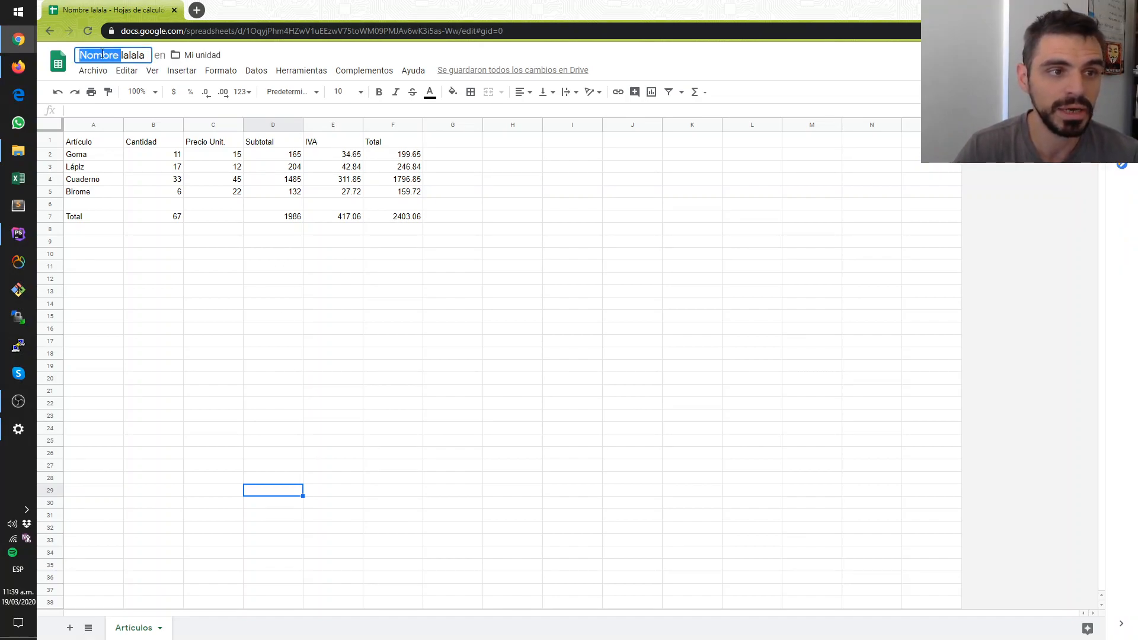
pyautogui.hotkey('ctrl', 'a')
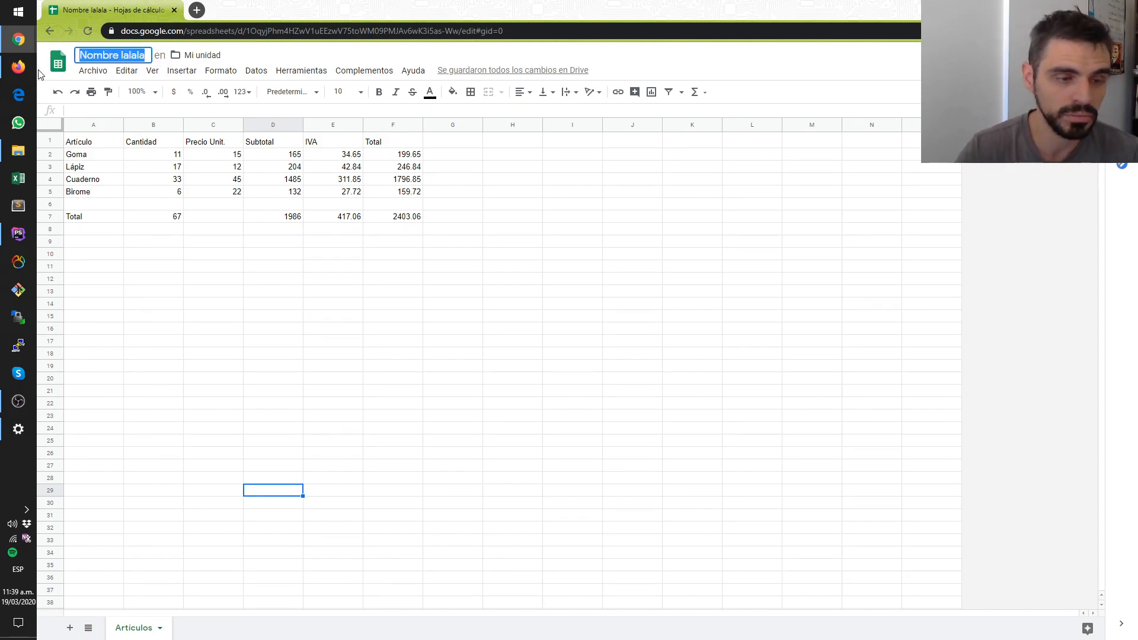
pyautogui.write('otr')
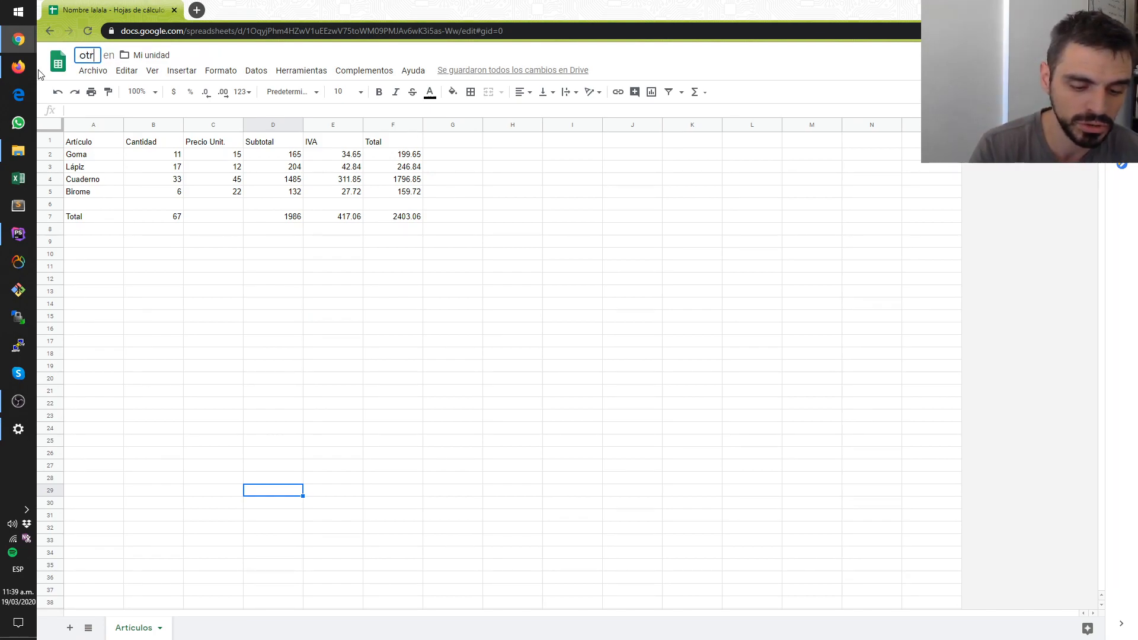
pyautogui.write('a cosa aca')
pyautogui.press('Return')
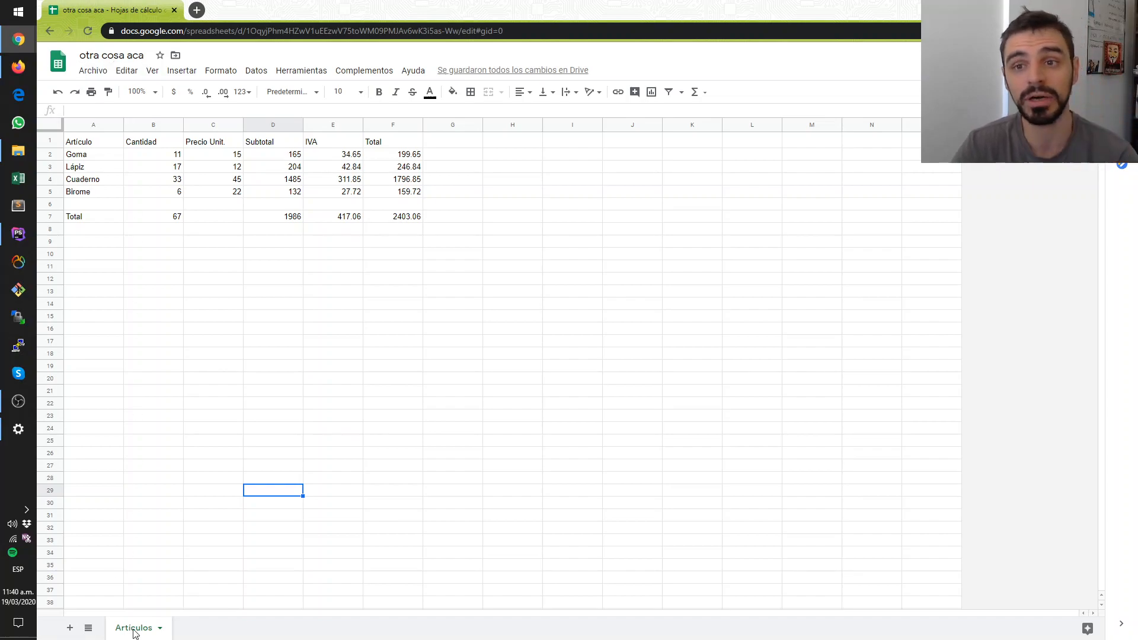
pyautogui.click(307, 393)
pyautogui.click(300, 328)
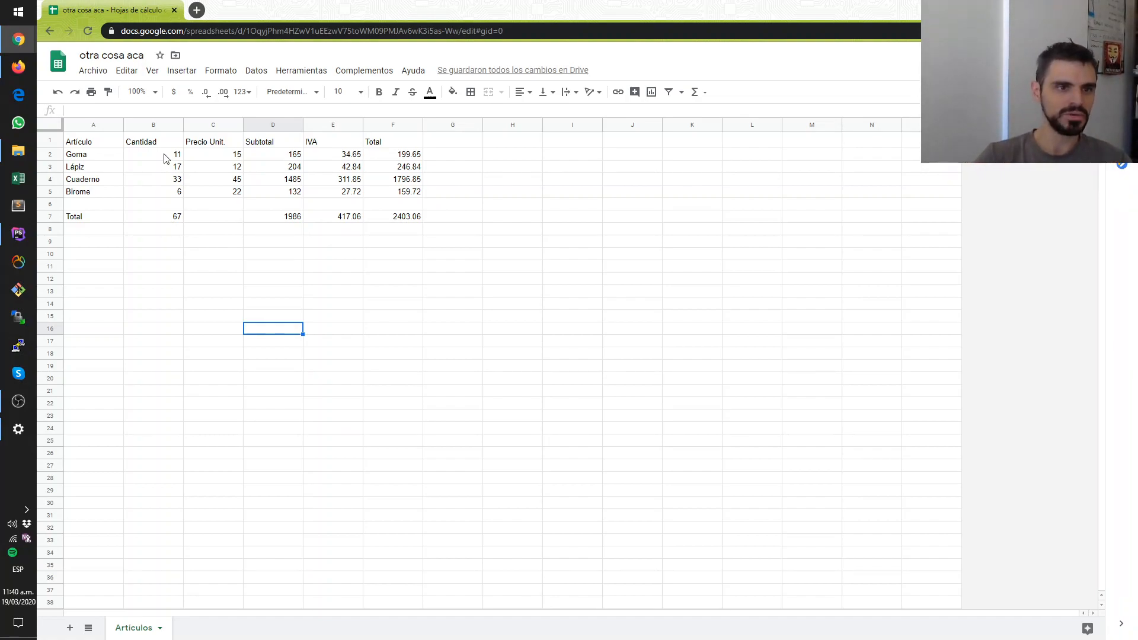
pyautogui.click(130, 157)
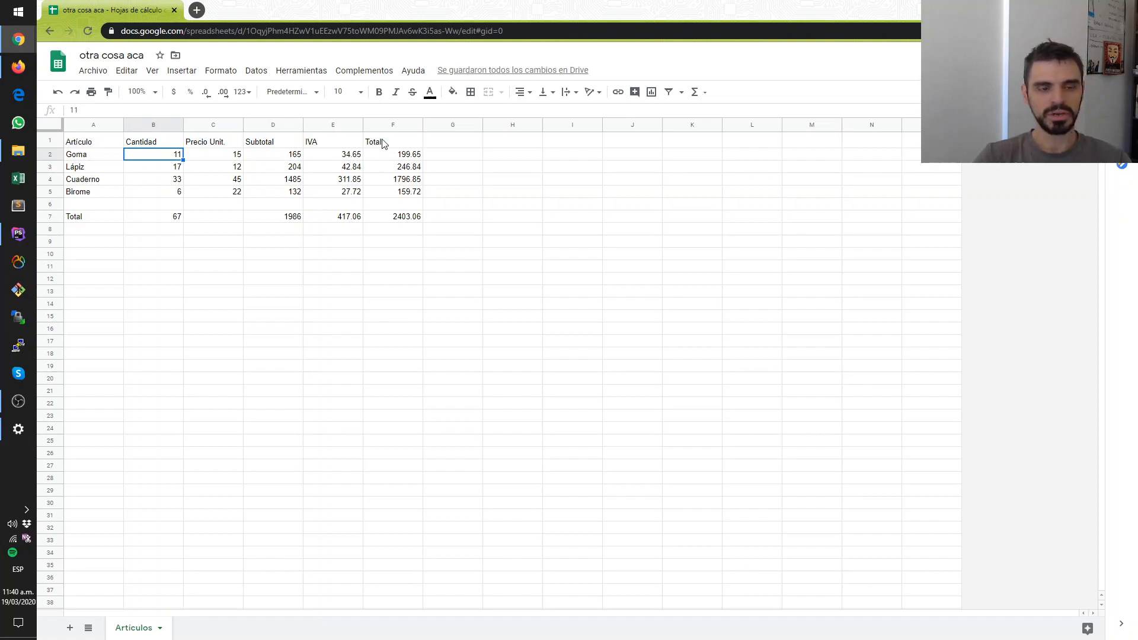
# - Give the table's header cells A1:F1 a medium gray fill and white text
pyautogui.moveTo(382, 143); pyautogui.dragTo(102, 146)
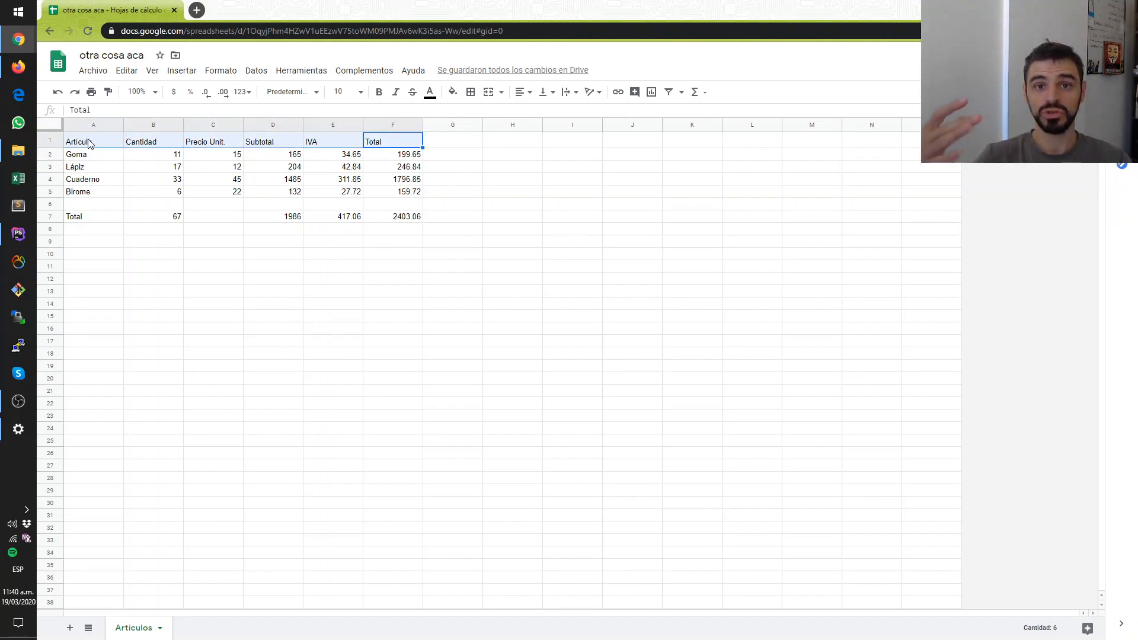
pyautogui.click(453, 93)
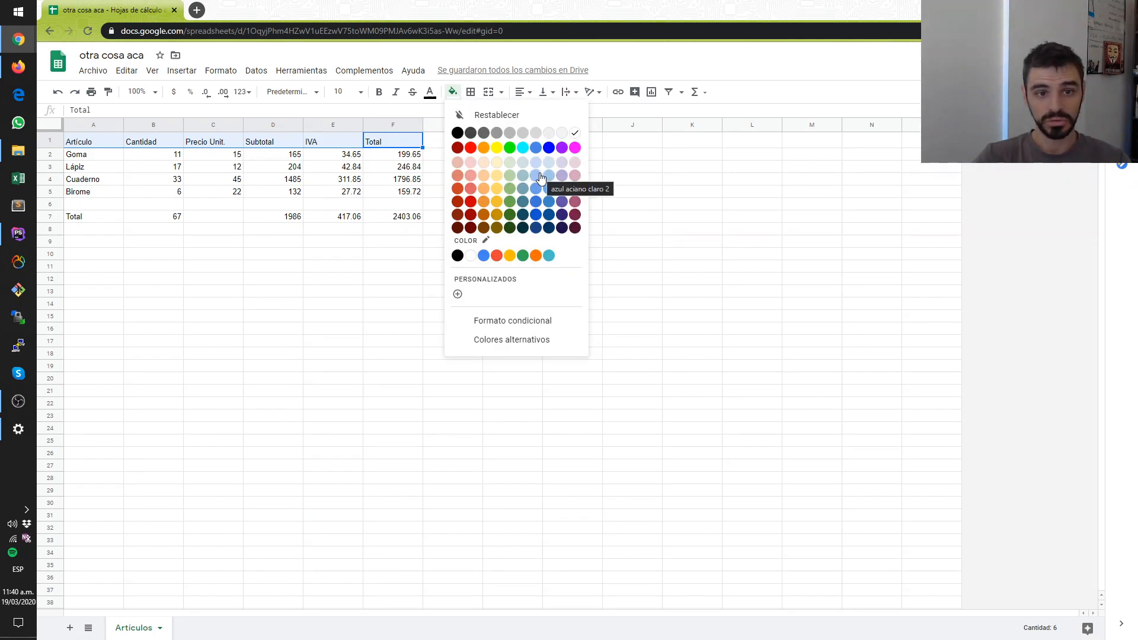
pyautogui.click(510, 132)
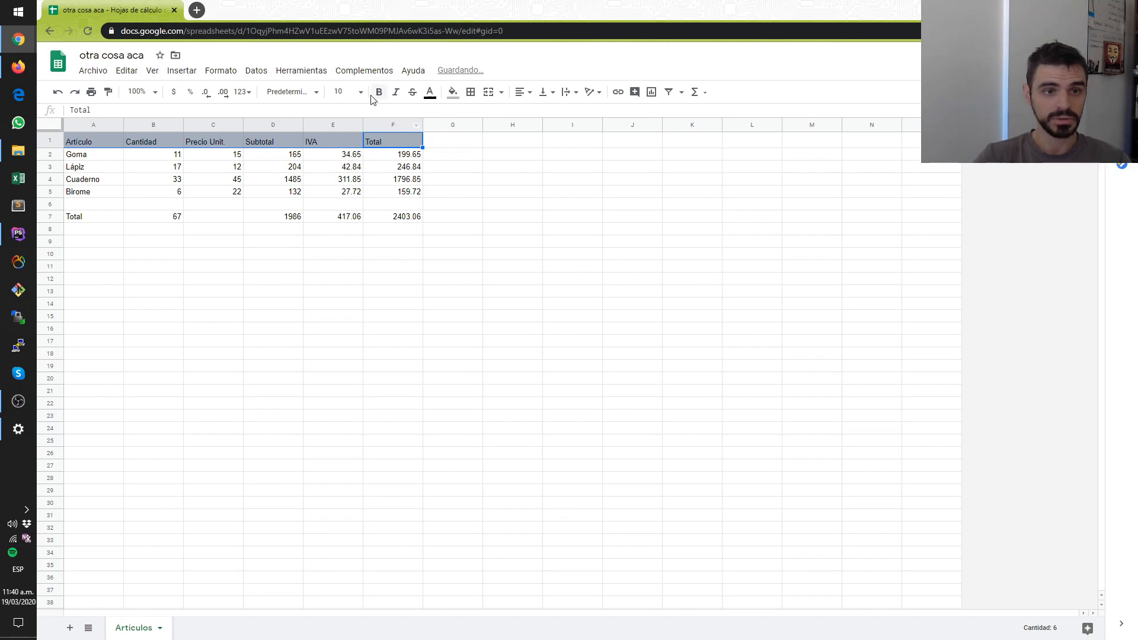
pyautogui.click(431, 95)
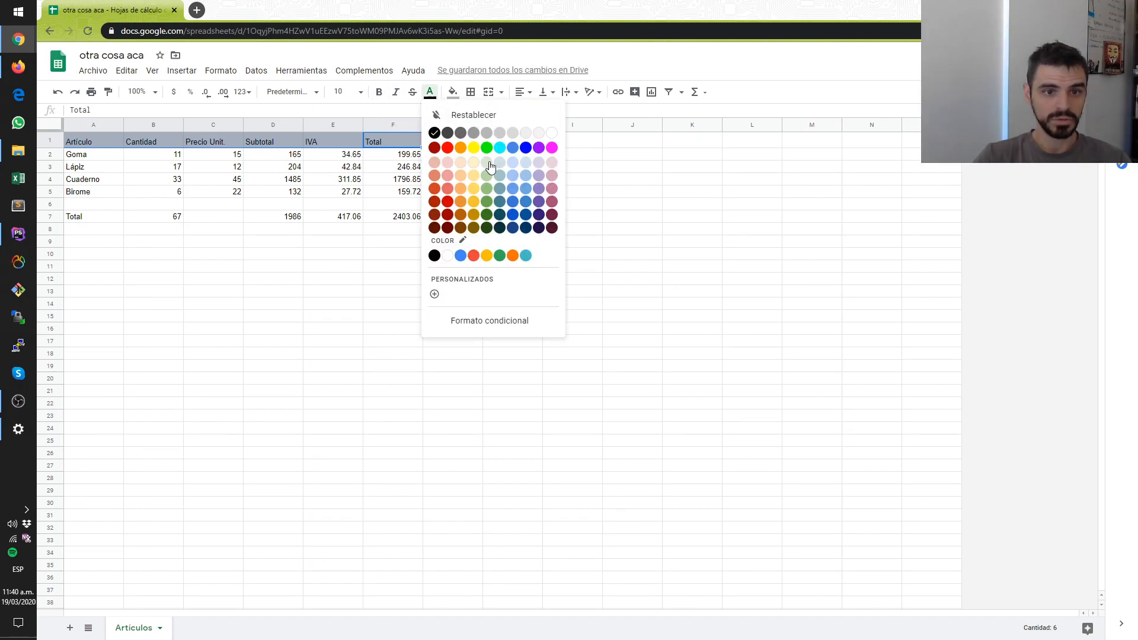
pyautogui.click(552, 134)
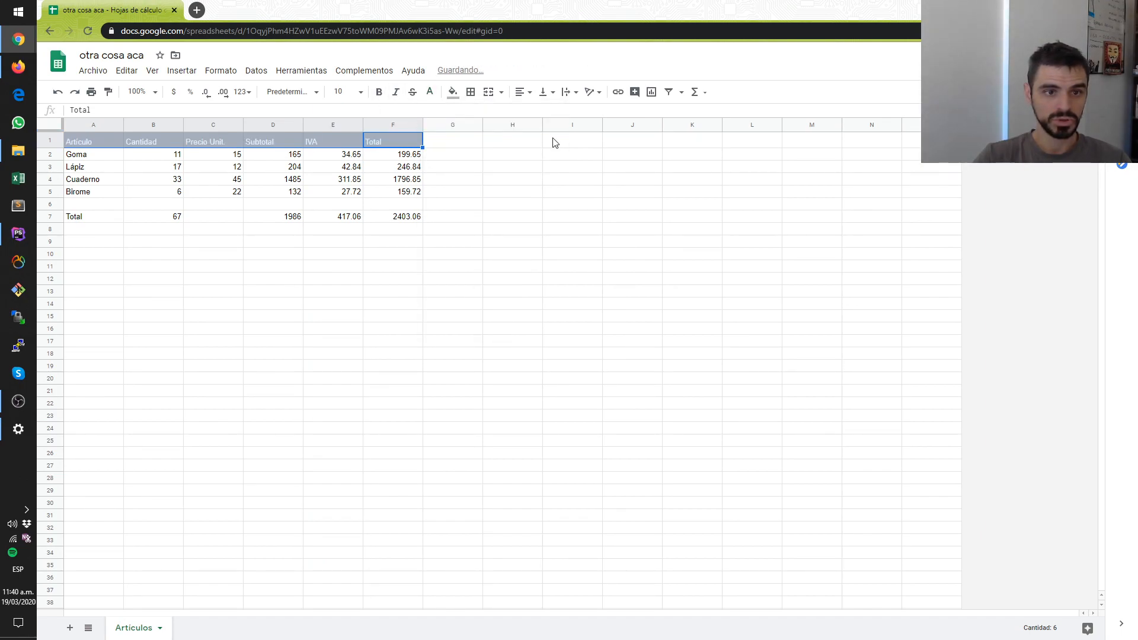
# - Make the header cells A1:F1 bold and center their text horizontally
pyautogui.click(378, 93)
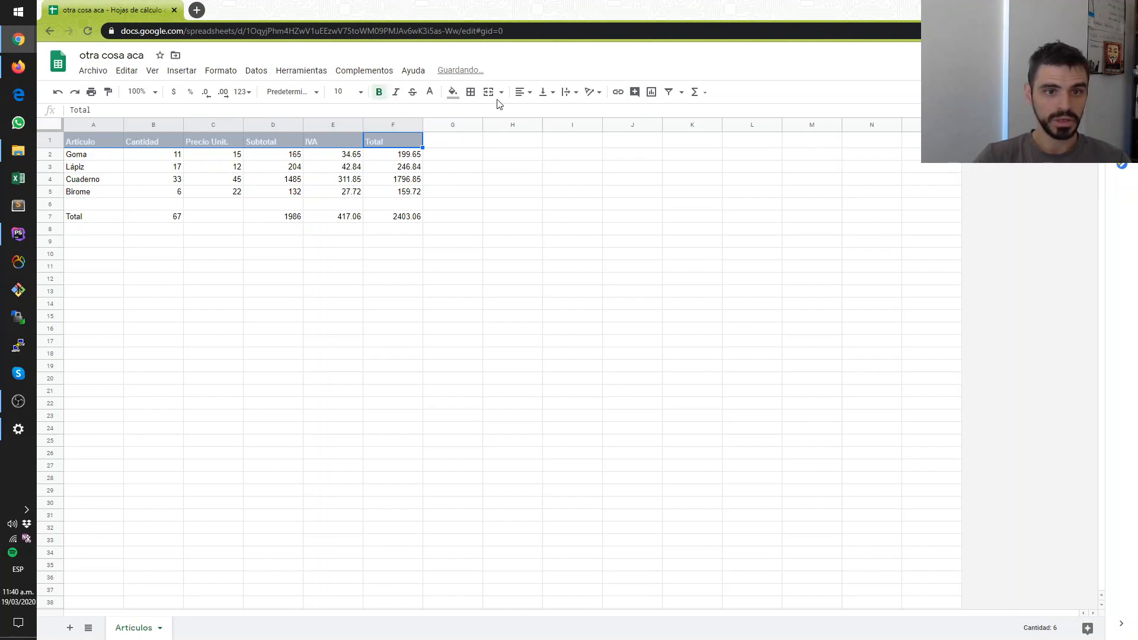
pyautogui.click(521, 92)
pyautogui.click(536, 114)
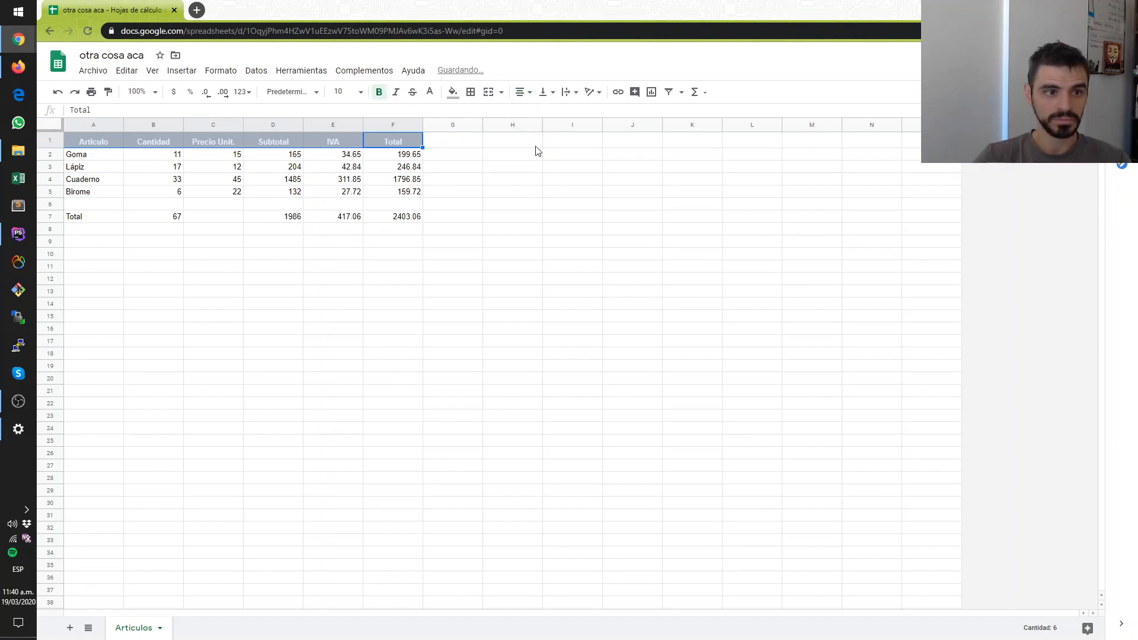
pyautogui.click(535, 195)
# - Fill the article names in cells A2:A5 with light blue
pyautogui.moveTo(89, 154); pyautogui.dragTo(102, 191)
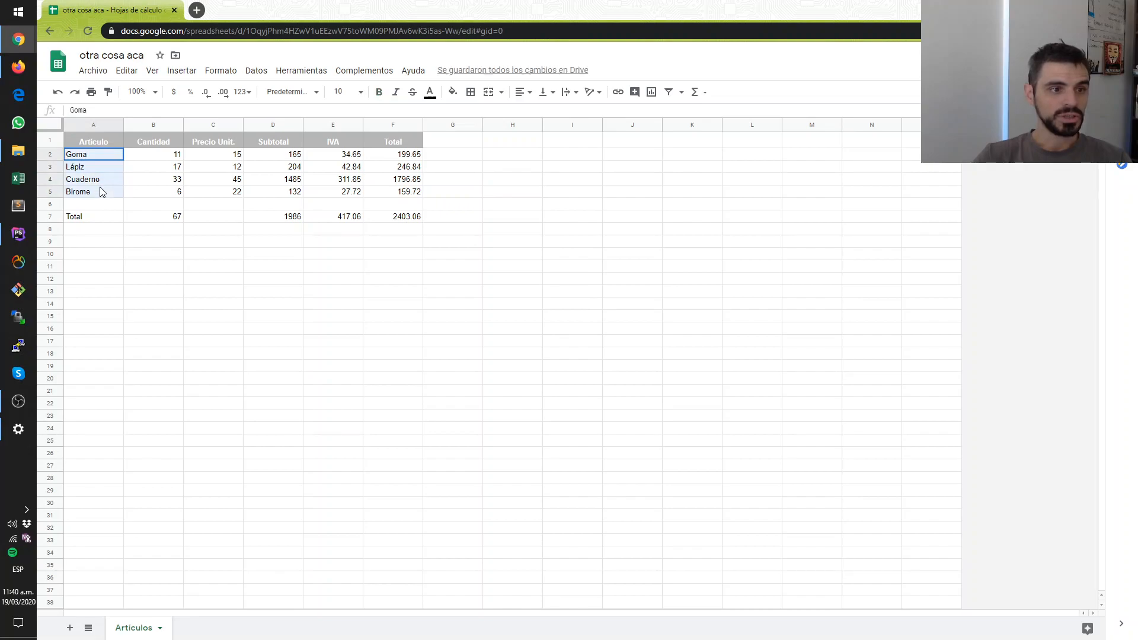
pyautogui.click(454, 93)
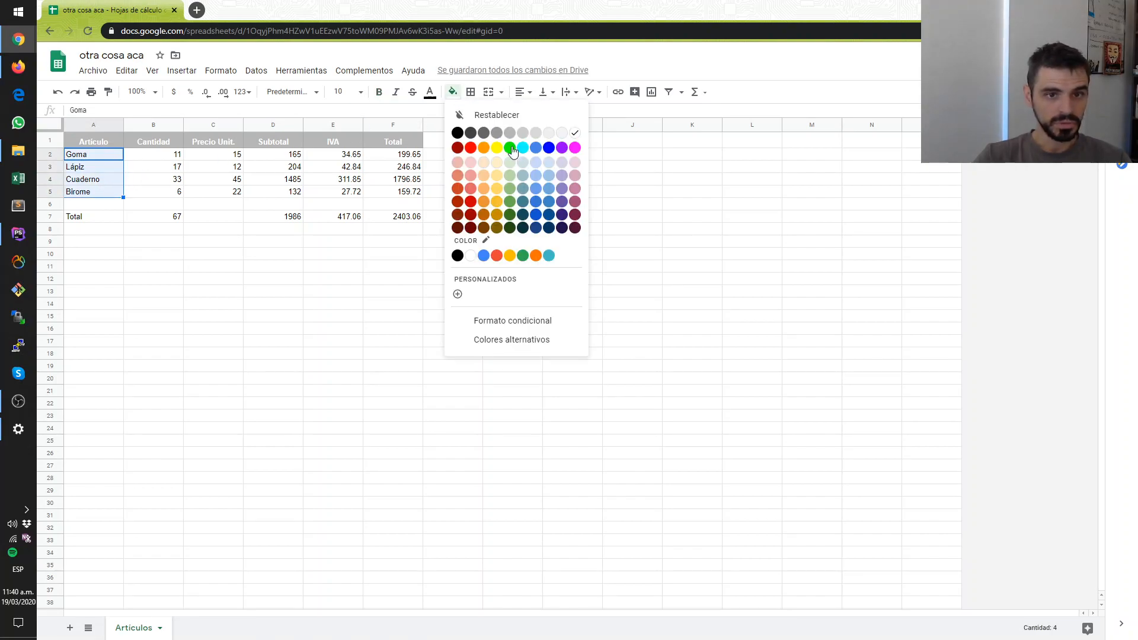
pyautogui.click(549, 176)
pyautogui.click(546, 182)
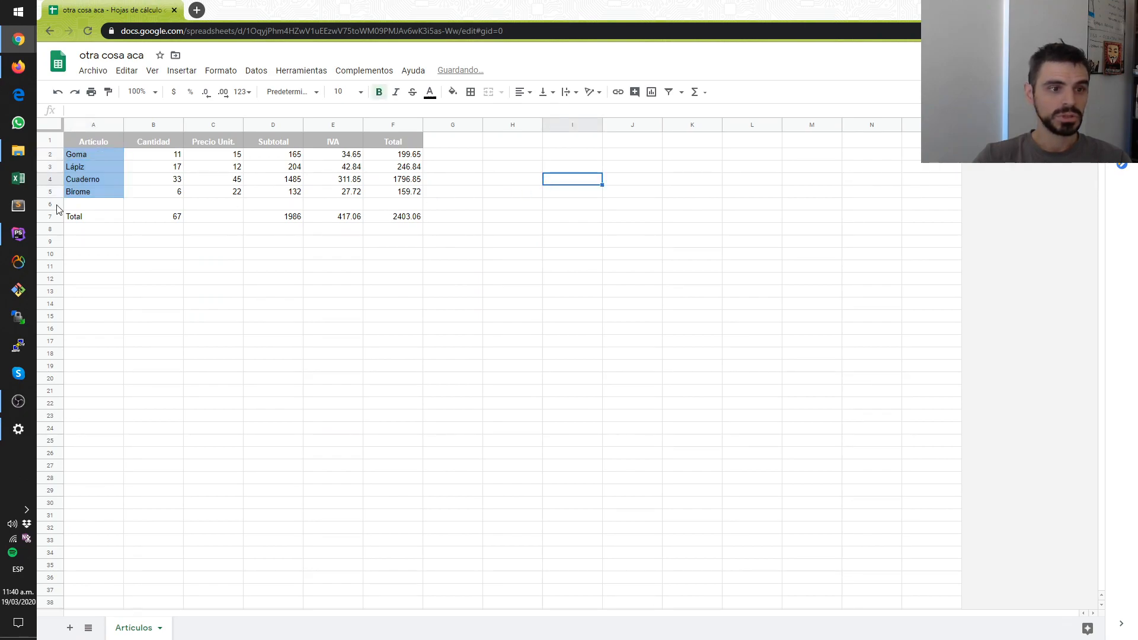
# - Make the Total row, cells A7:F7, bold and fill it with dark yellow
pyautogui.moveTo(71, 219); pyautogui.dragTo(380, 219)
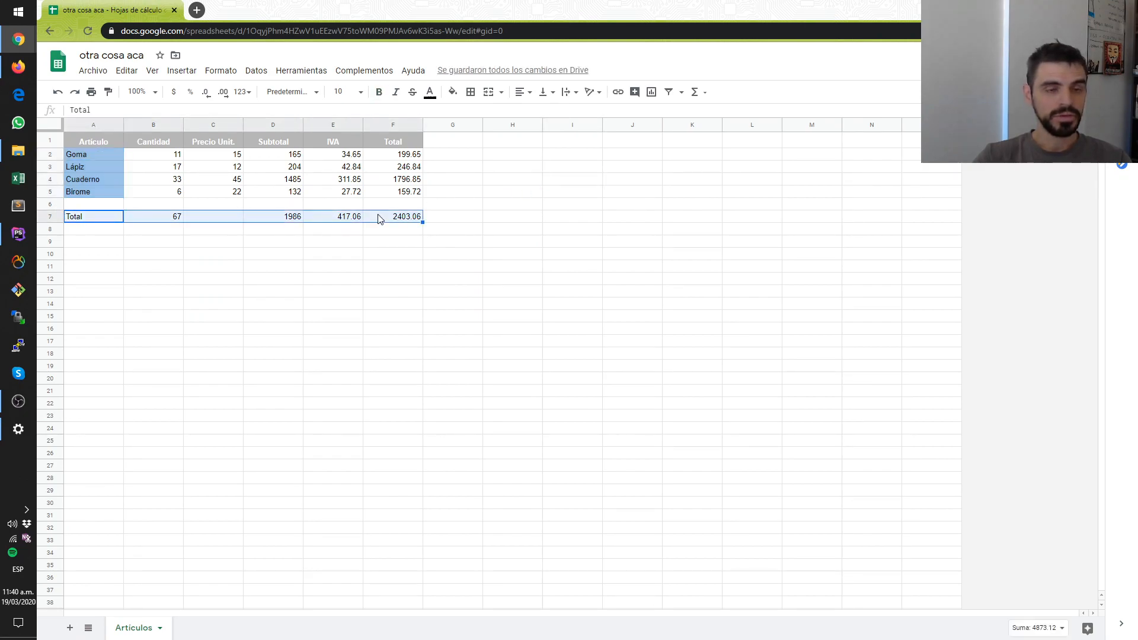
pyautogui.click(380, 93)
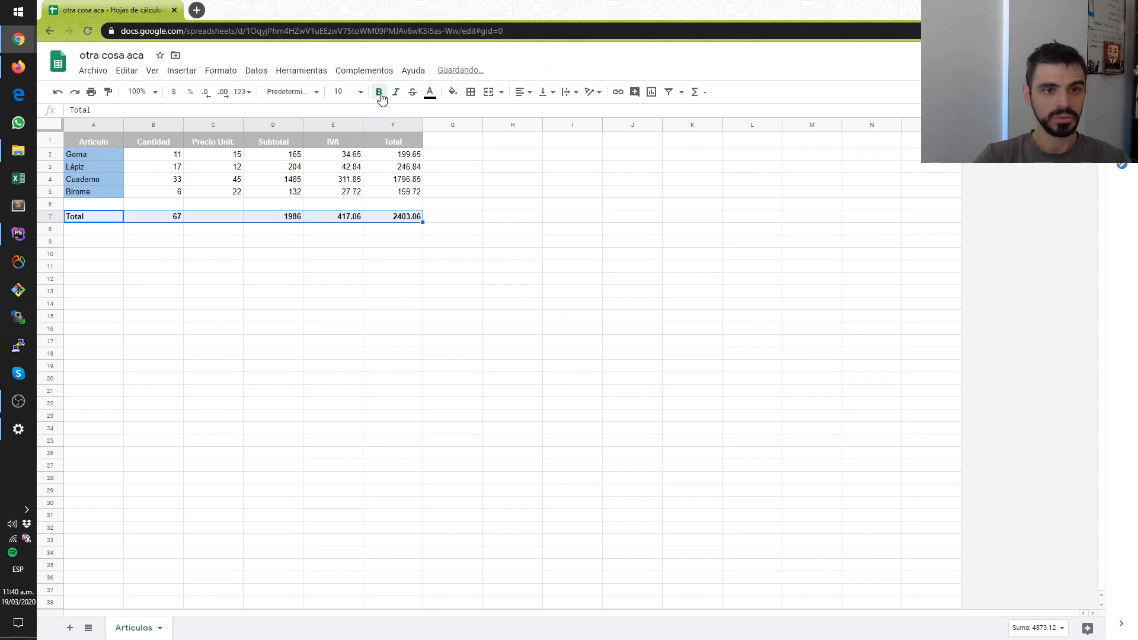
pyautogui.click(454, 93)
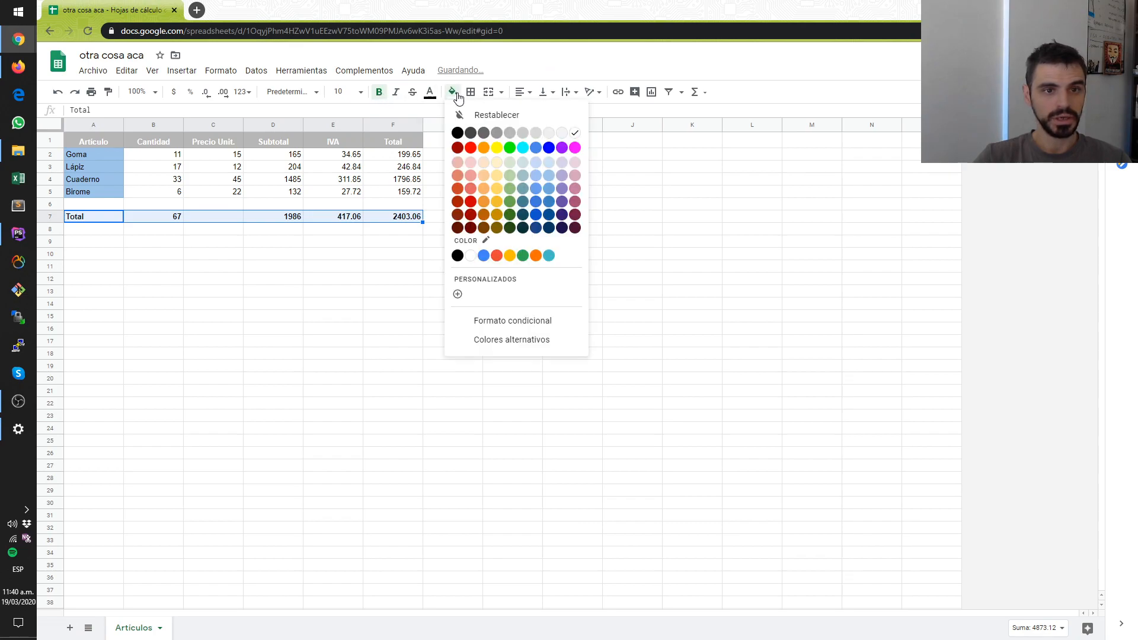
pyautogui.click(497, 215)
pyautogui.click(495, 241)
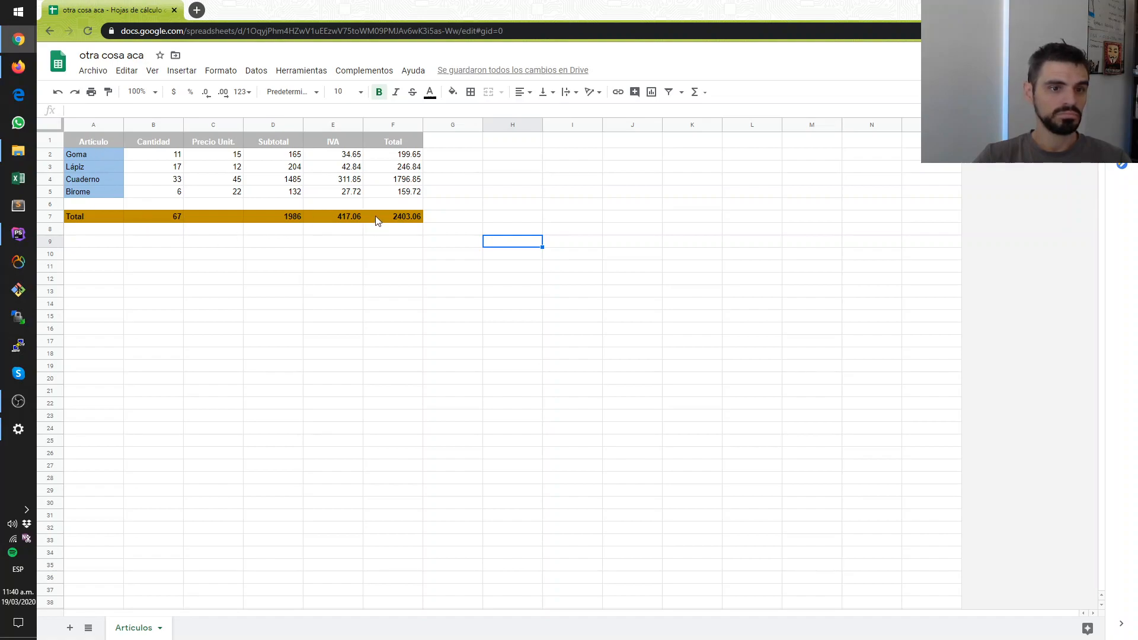
# - Apply black borders to all cells of the article table, A1:F7
pyautogui.moveTo(94, 137); pyautogui.dragTo(412, 220)
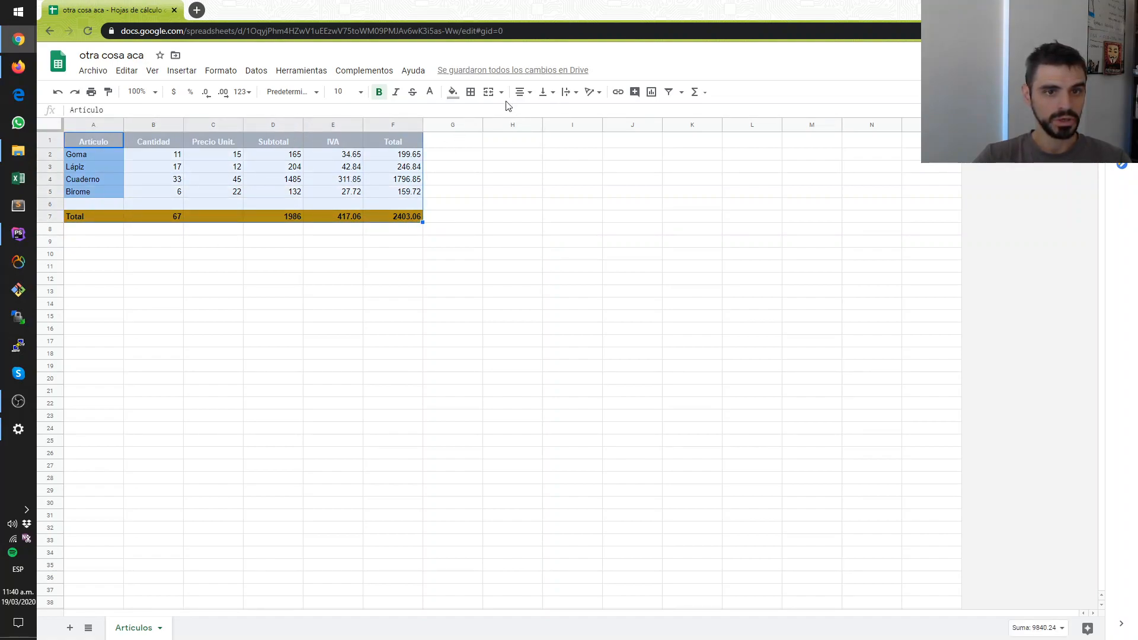
pyautogui.click(471, 92)
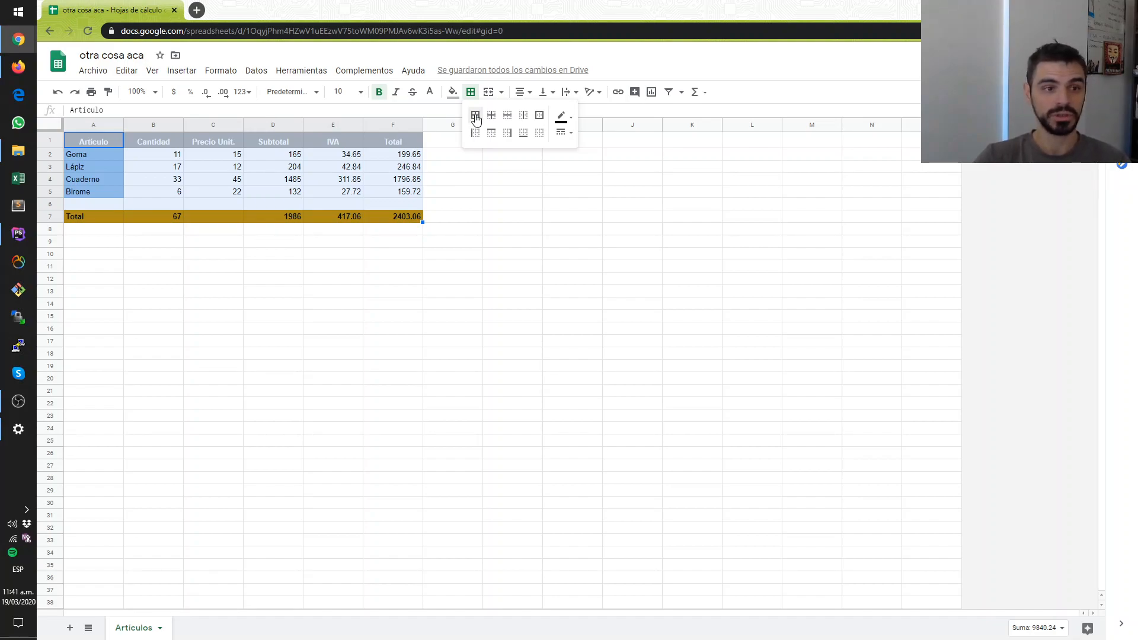
pyautogui.click(475, 117)
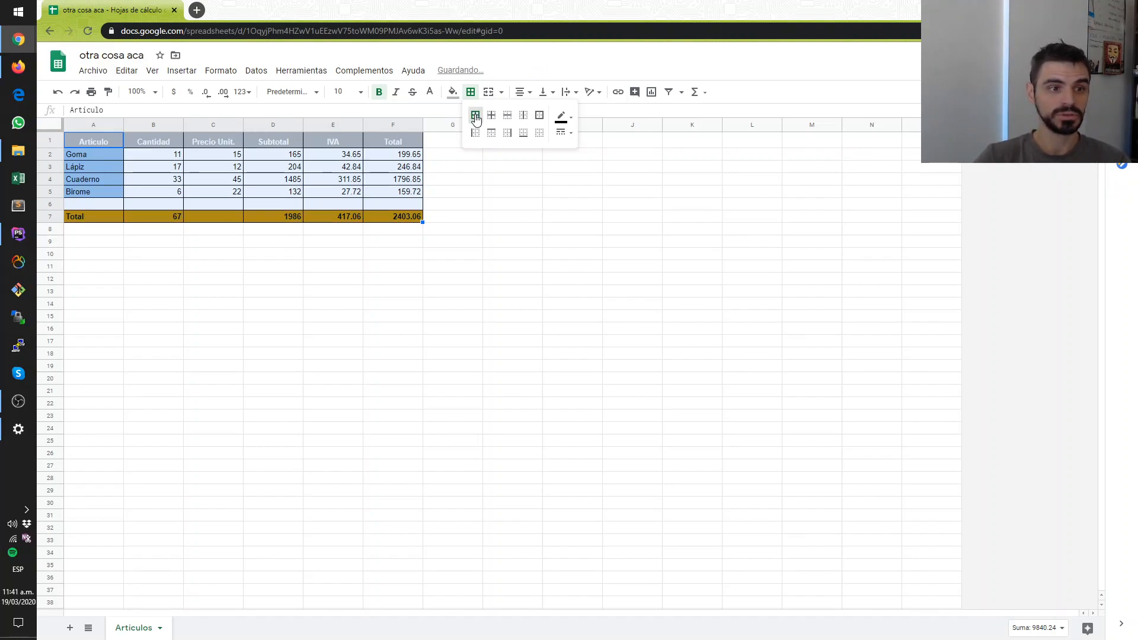
pyautogui.click(465, 208)
pyautogui.click(388, 339)
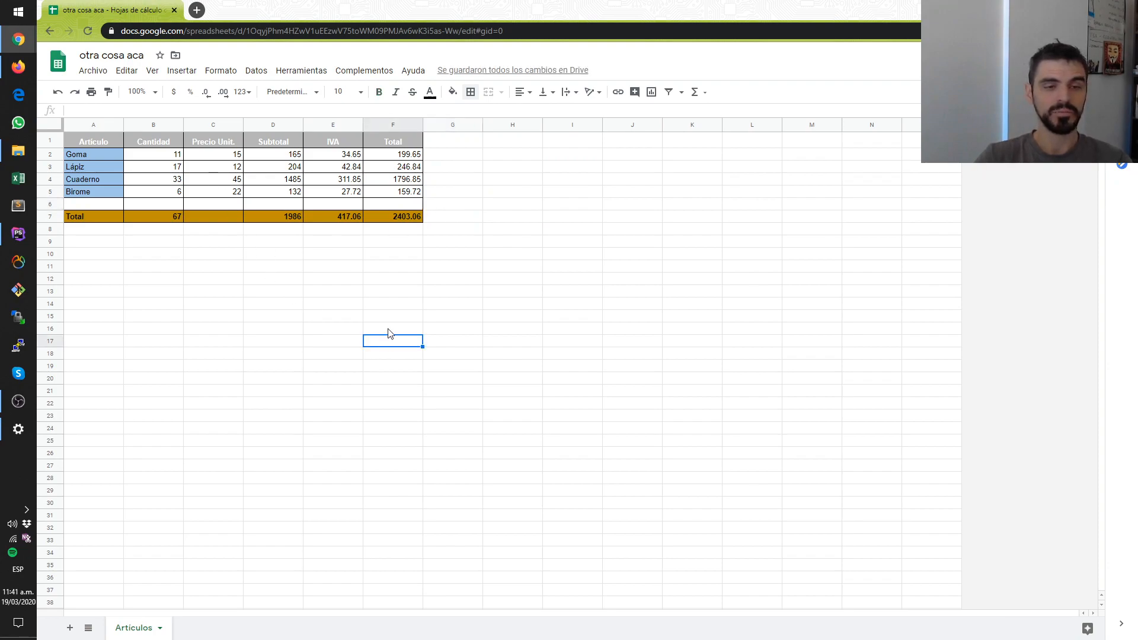
# - Change the fill of the header cells A1:F1 to dark purple
pyautogui.moveTo(396, 140); pyautogui.dragTo(108, 144)
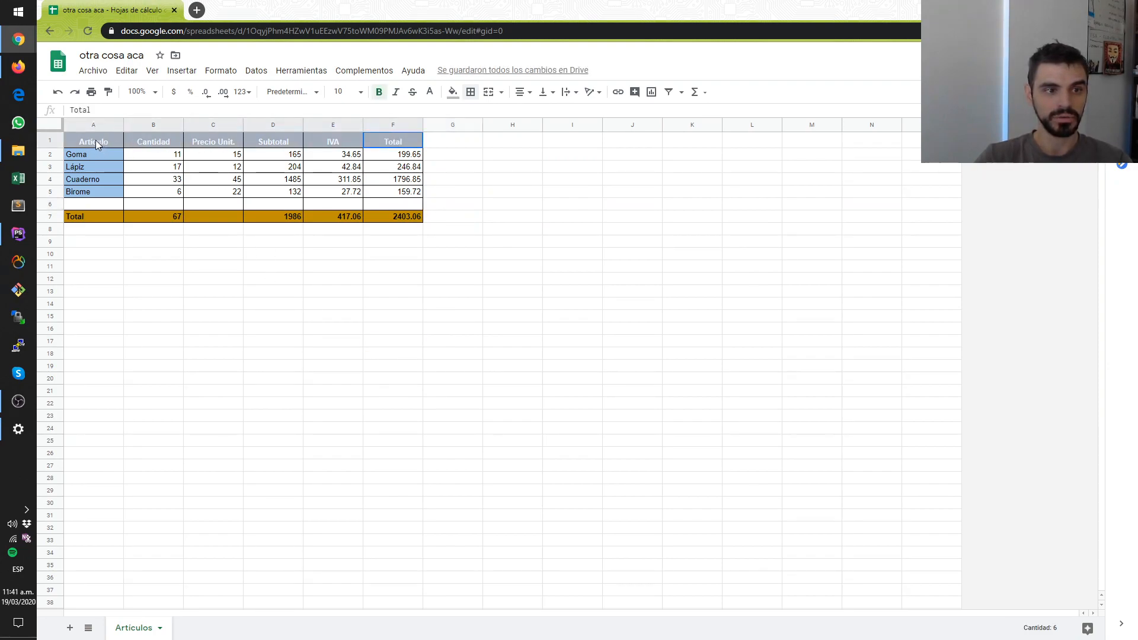
pyautogui.click(452, 93)
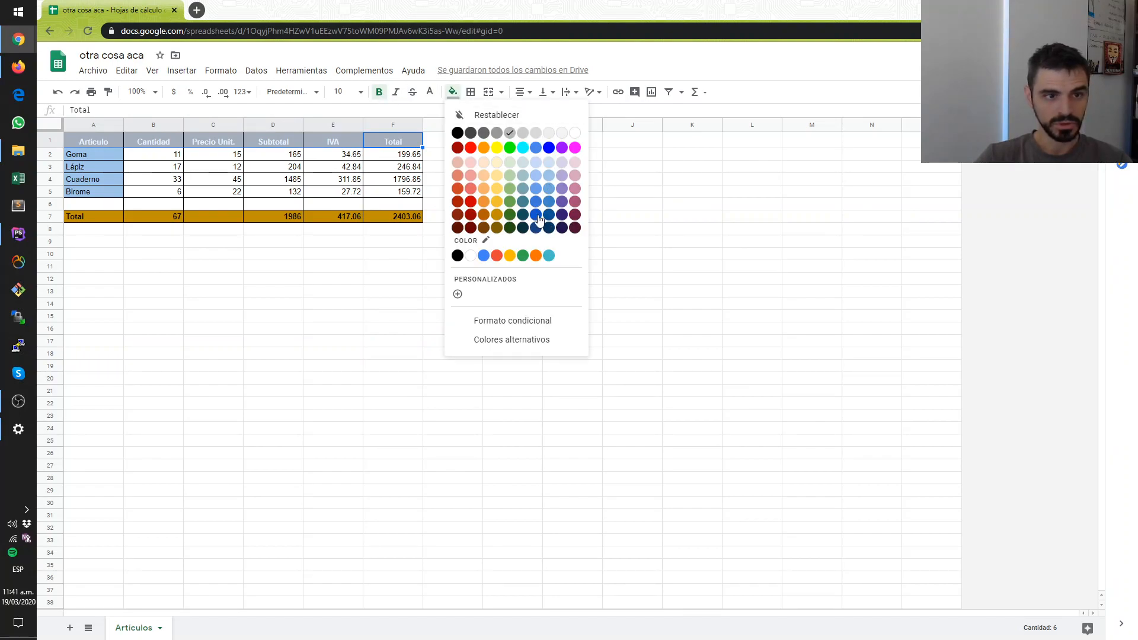
pyautogui.click(565, 218)
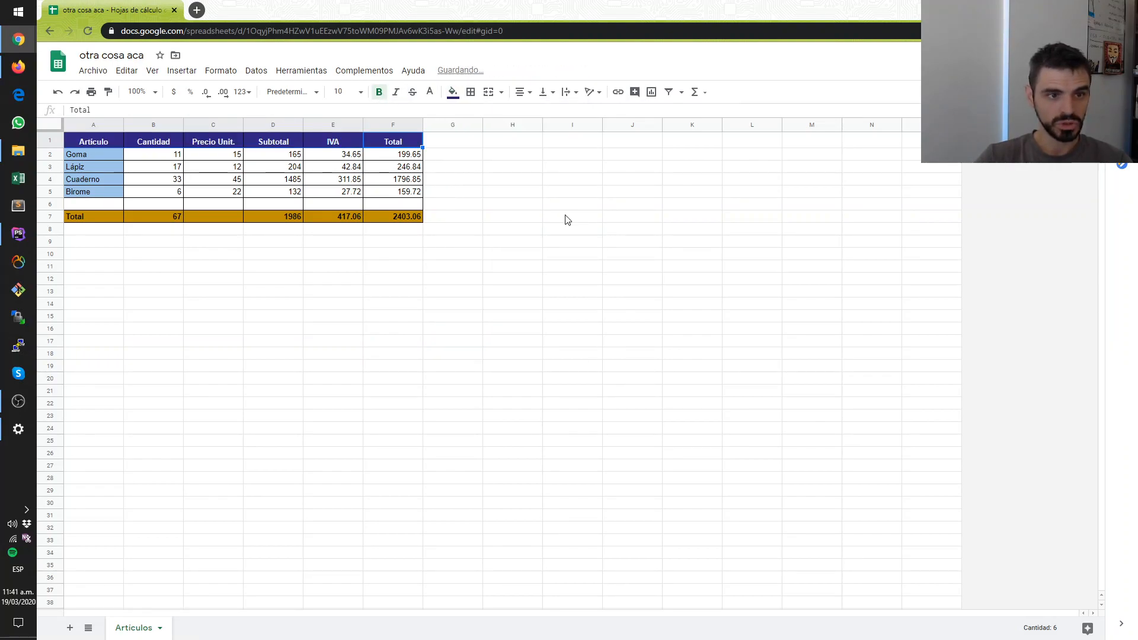
pyautogui.click(566, 217)
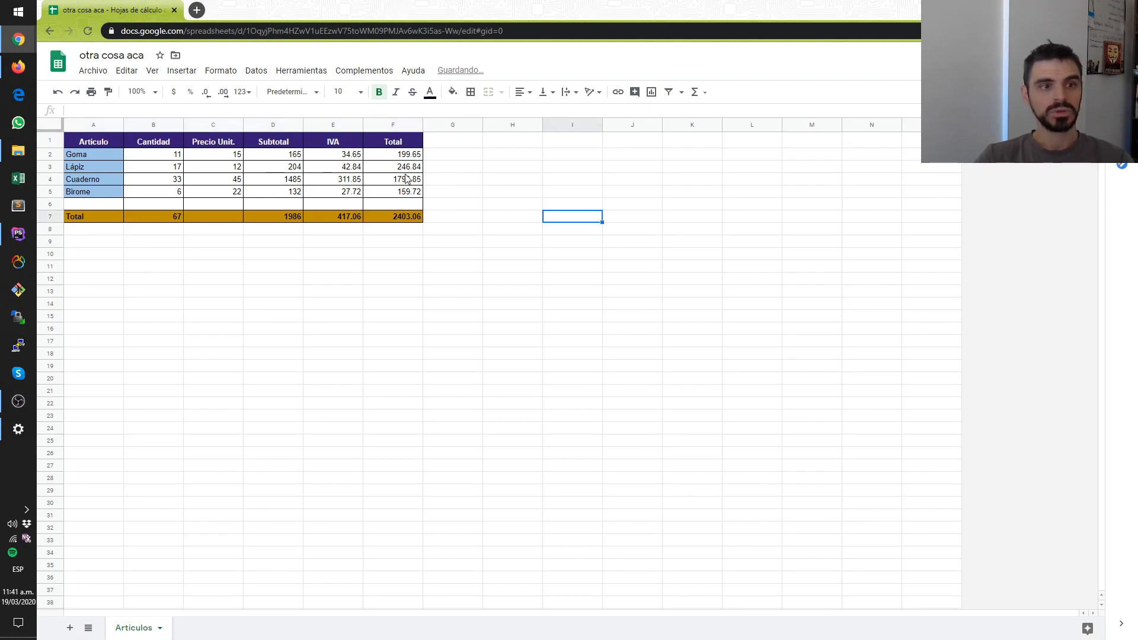
pyautogui.click(59, 142)
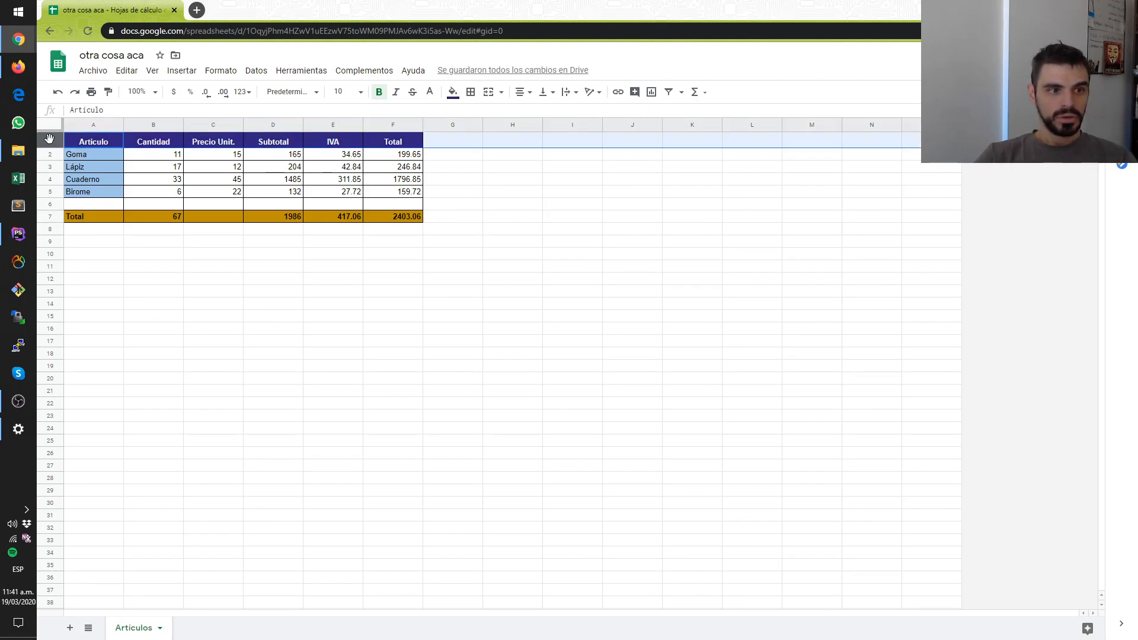
pyautogui.click(557, 204)
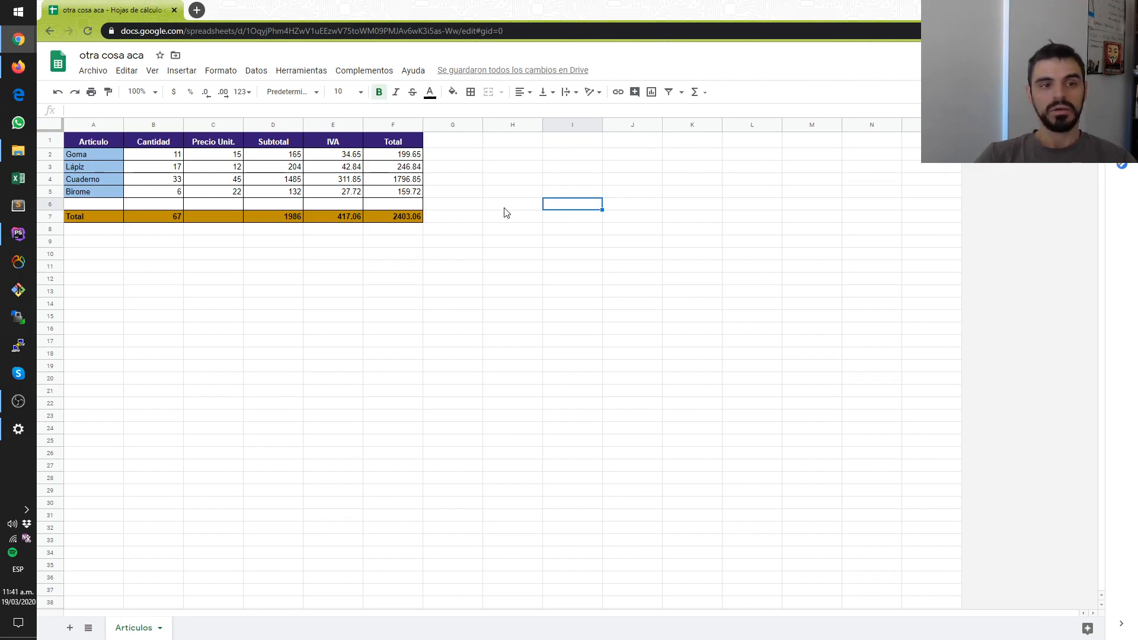